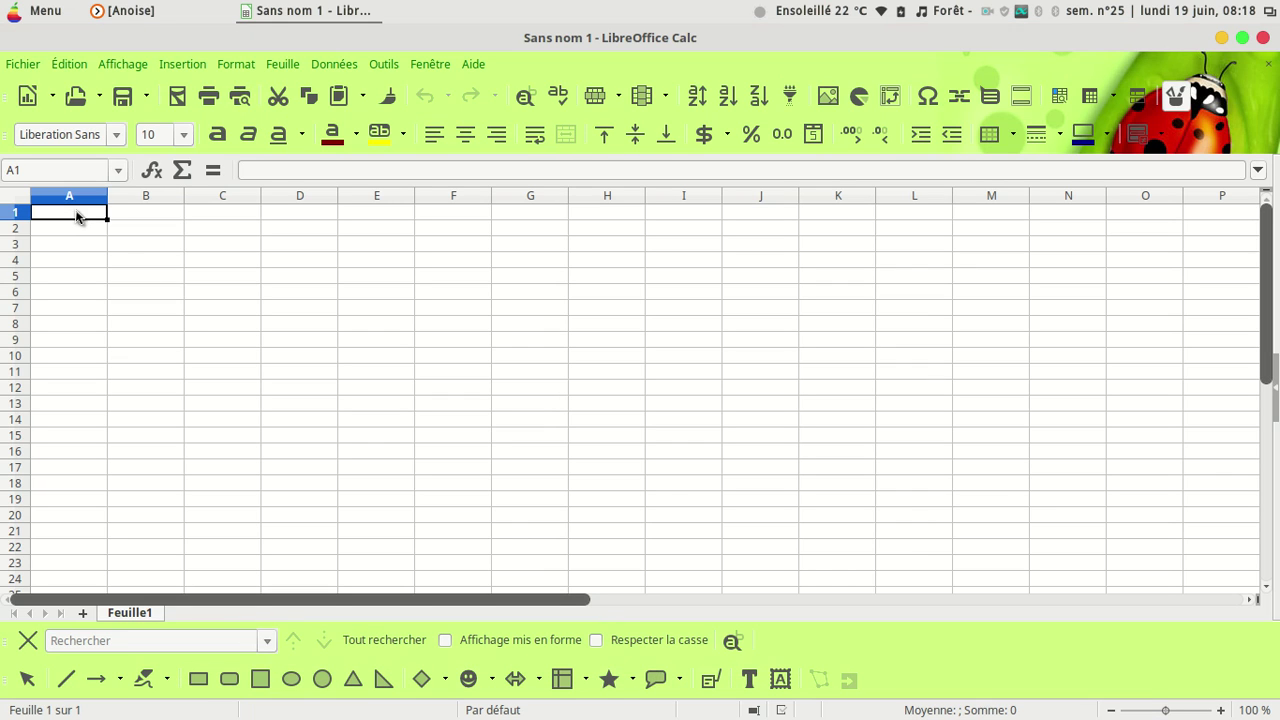
Enter the heading "horaire" in cell A1.
type("hor")
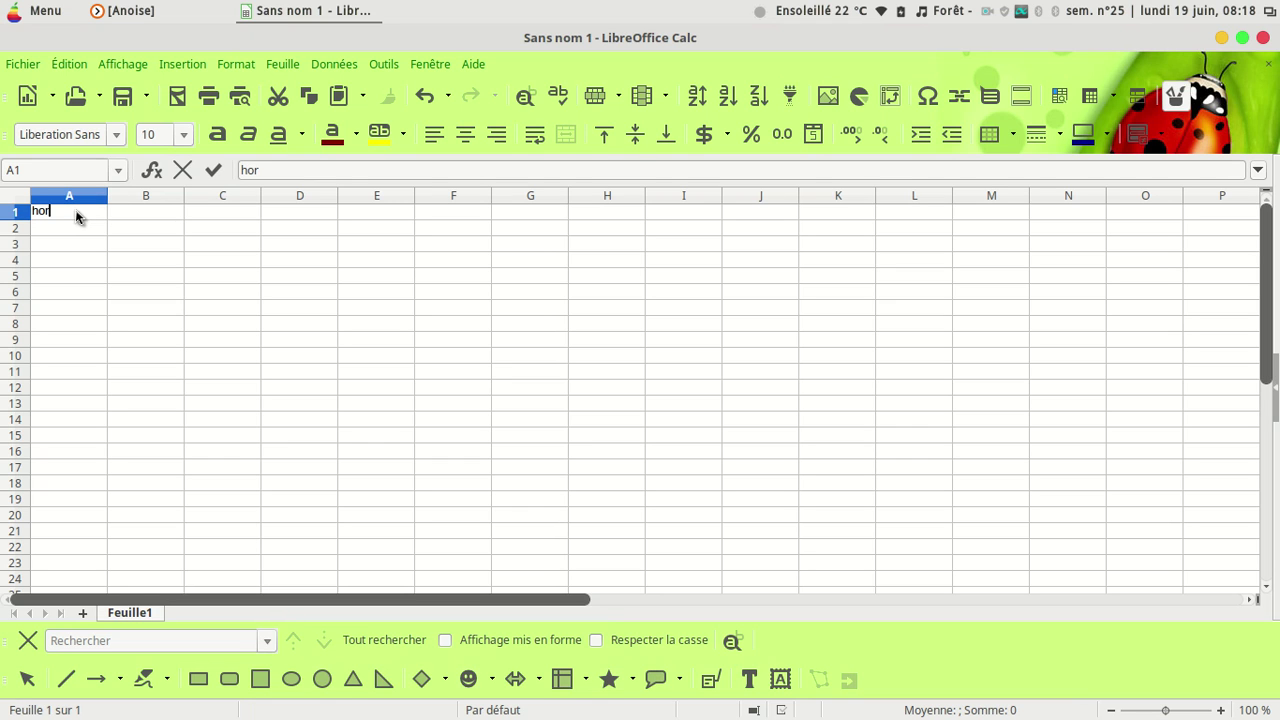
type("aire")
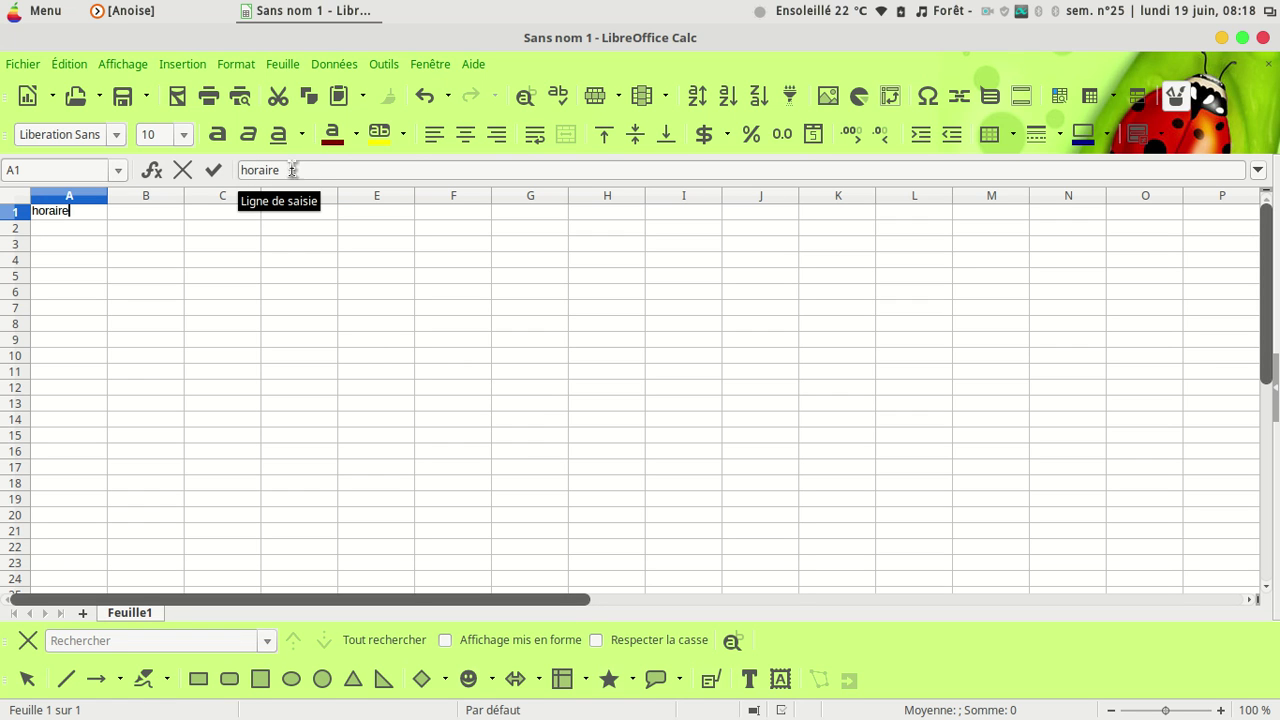
left_click(216, 172)
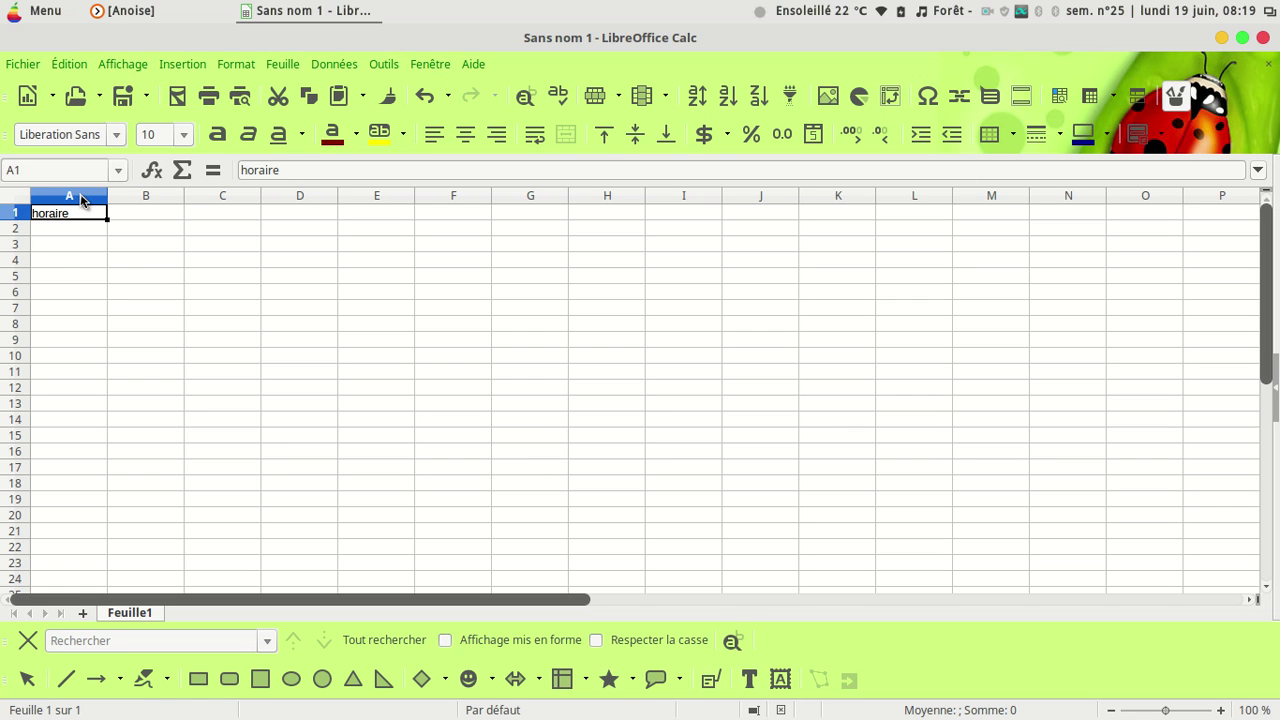
Enter "Lundi" in cell B1 and autofill the weekday series across to "vendredi" in F1.
left_click(147, 213)
type("Lu")
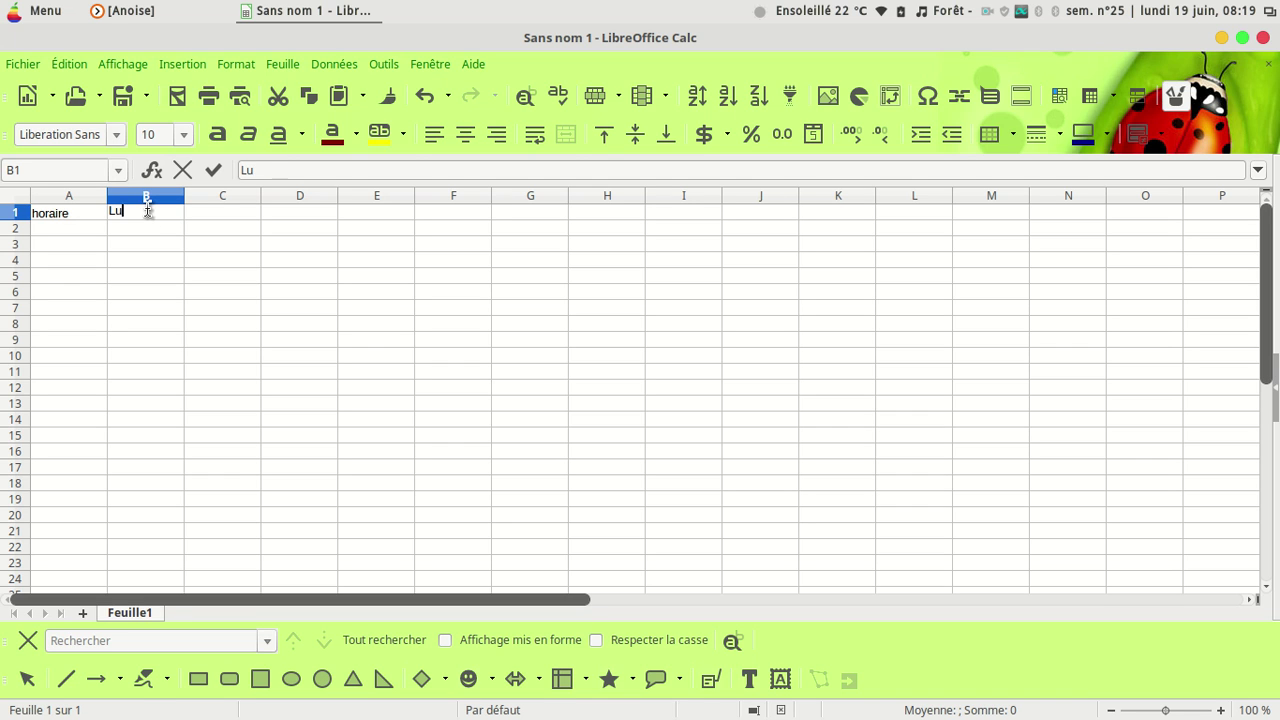
type("ndi")
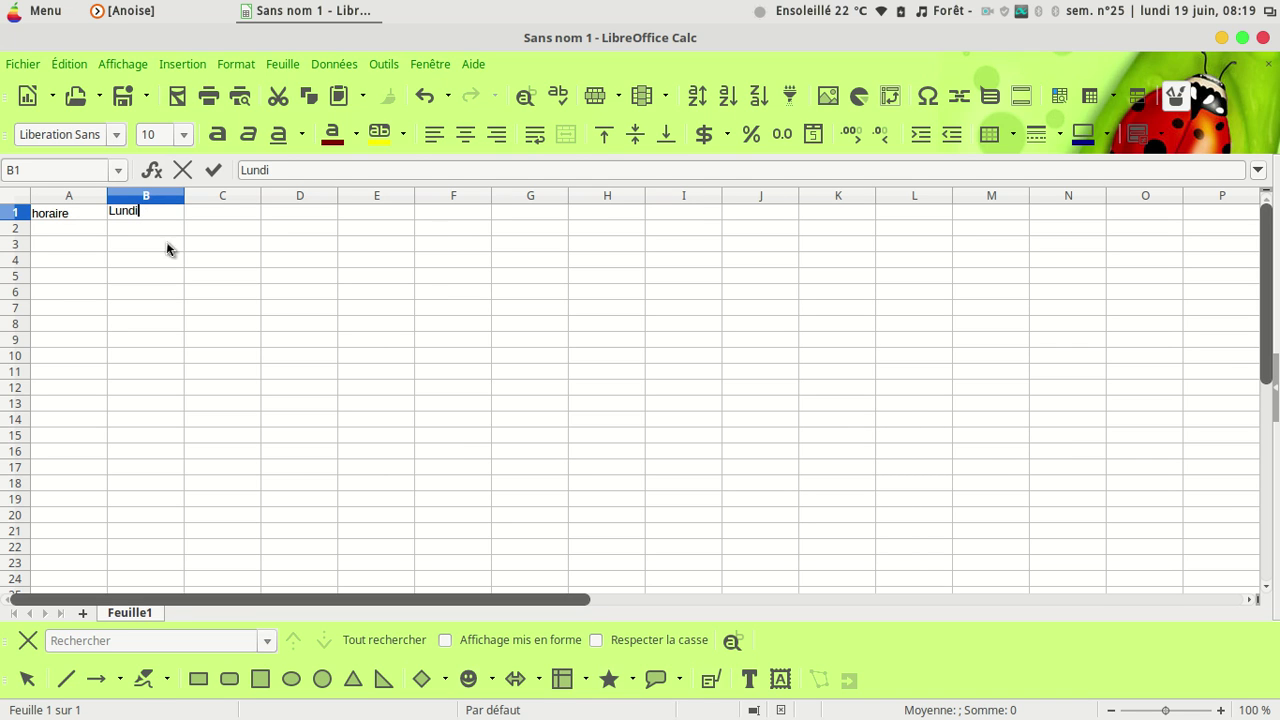
left_click(148, 247)
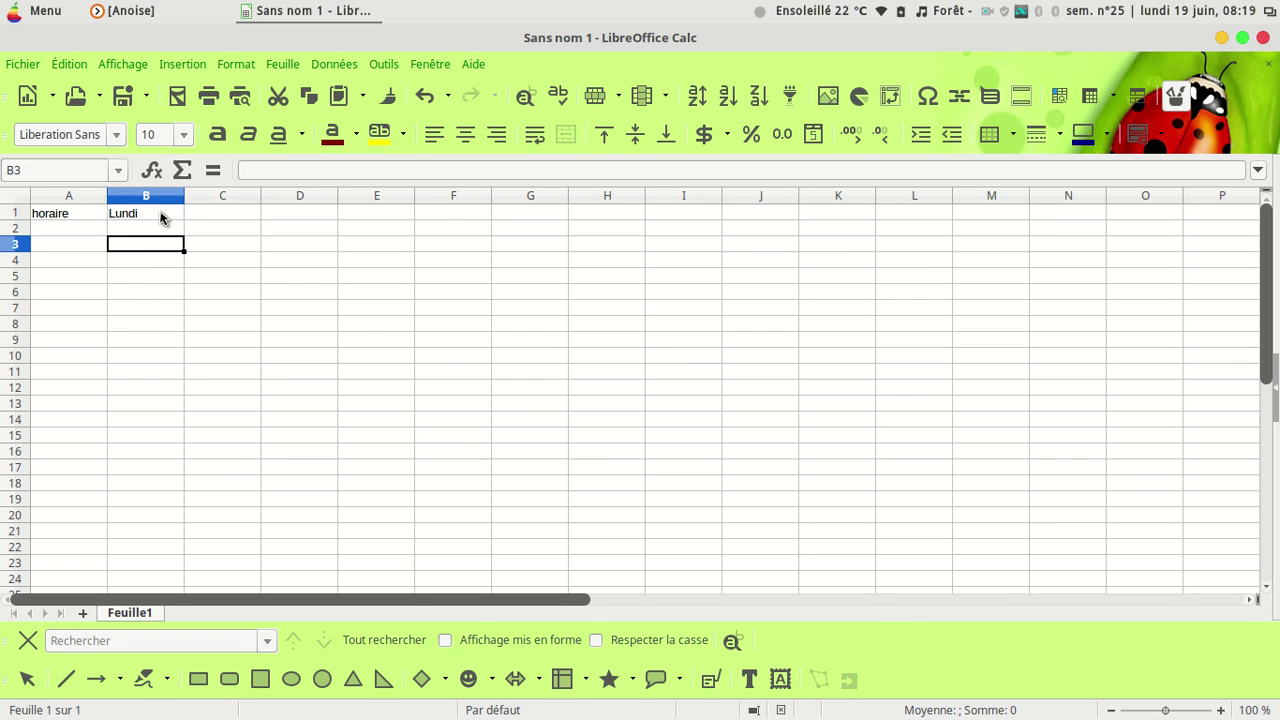
left_click(162, 216)
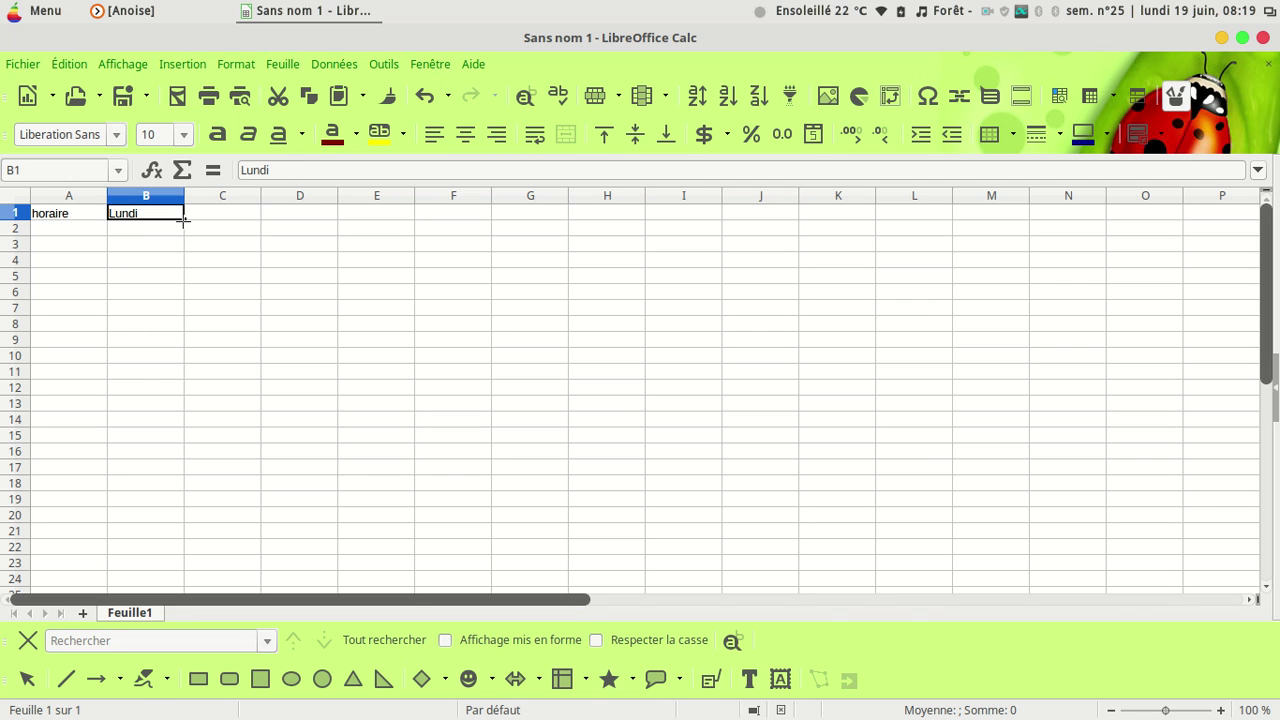
left_click_drag(202, 214, 466, 214)
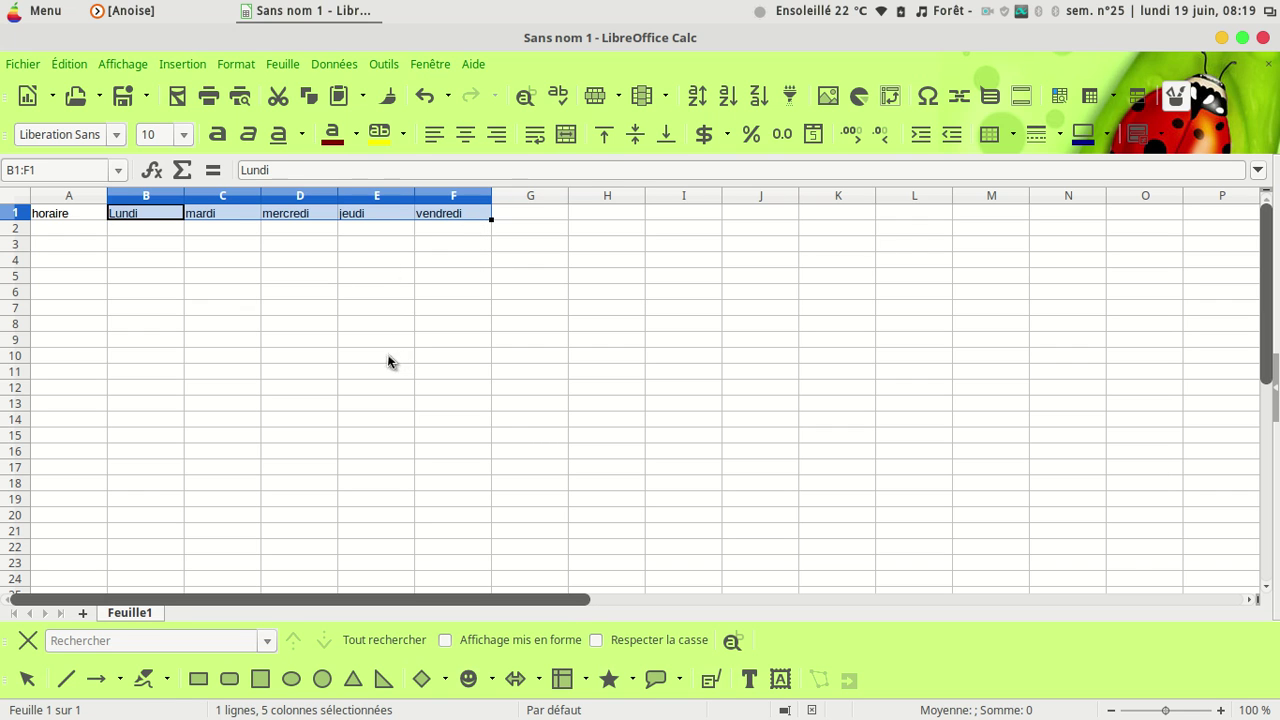
Centre the weekday headings in B1:F1 and give their cells a near-black background.
left_click(470, 141)
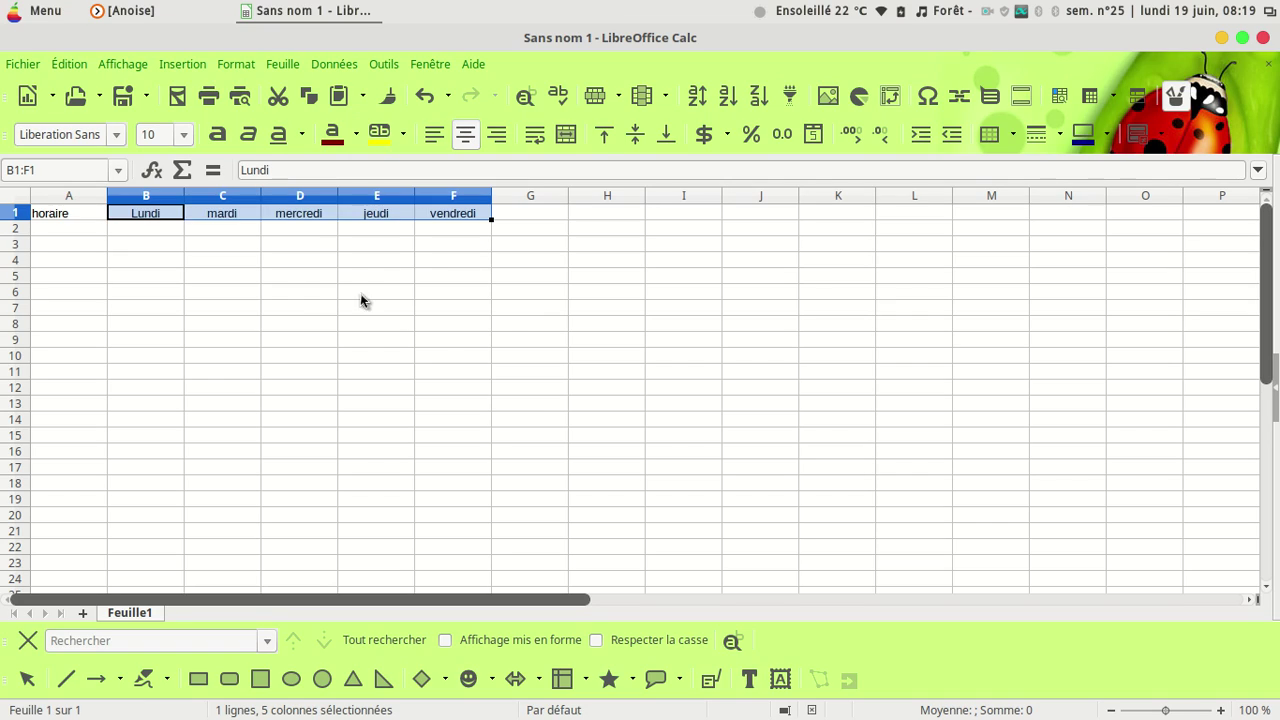
left_click(310, 327)
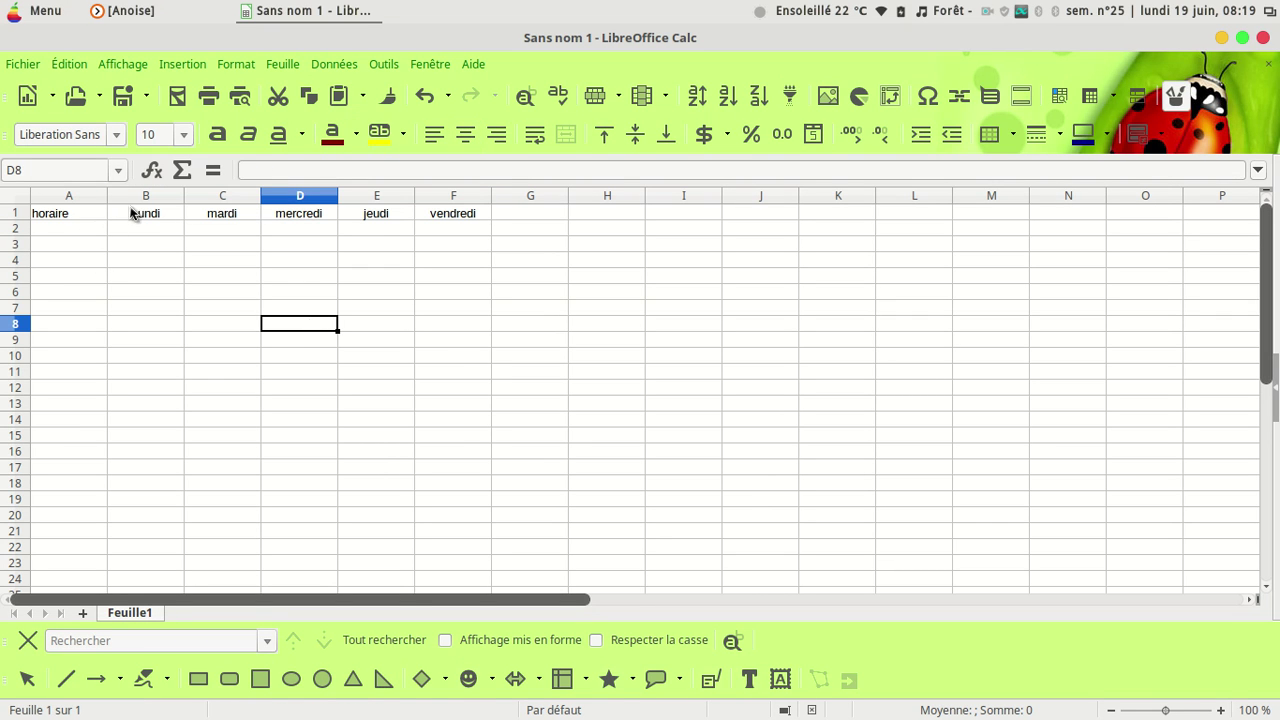
left_click_drag(125, 216, 448, 220)
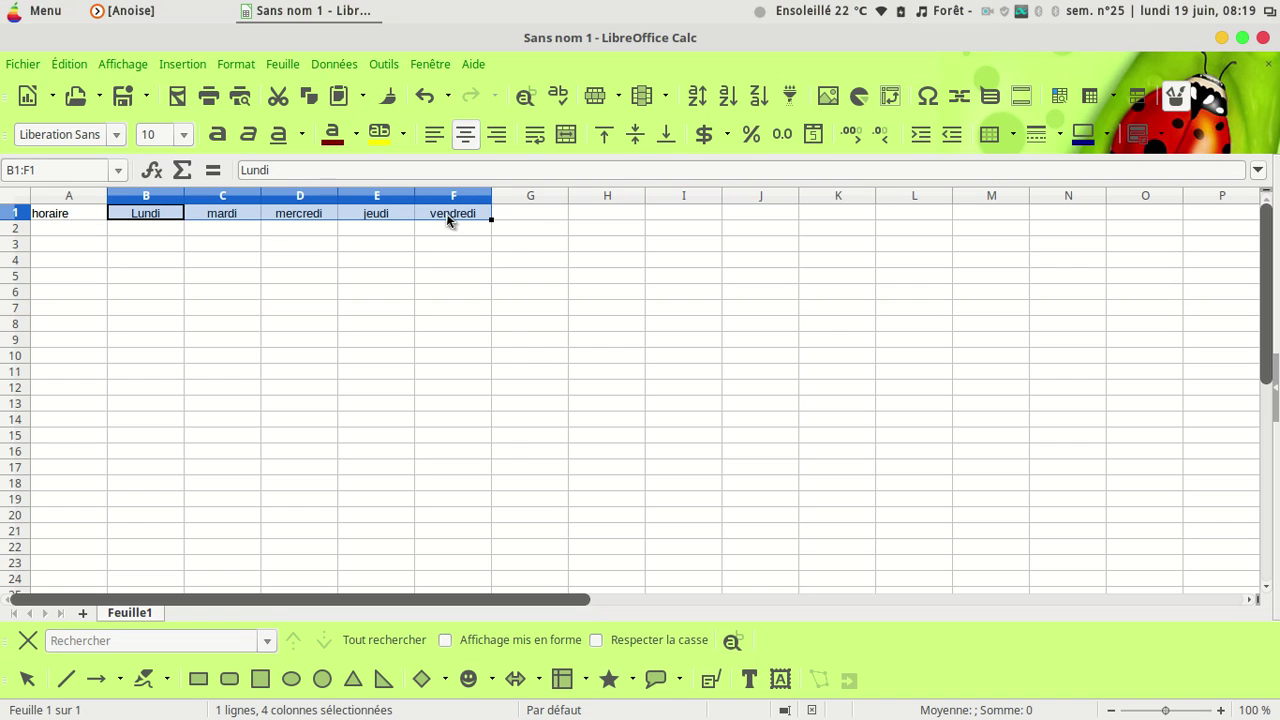
left_click(404, 135)
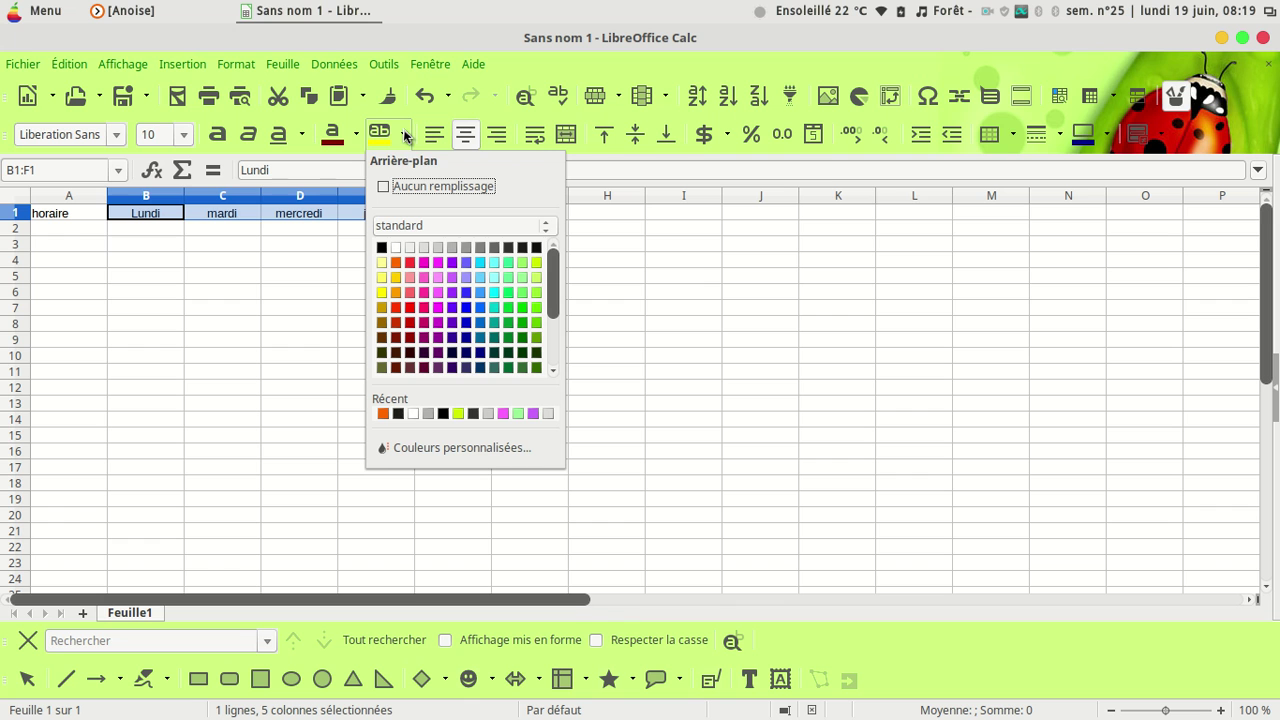
left_click(524, 250)
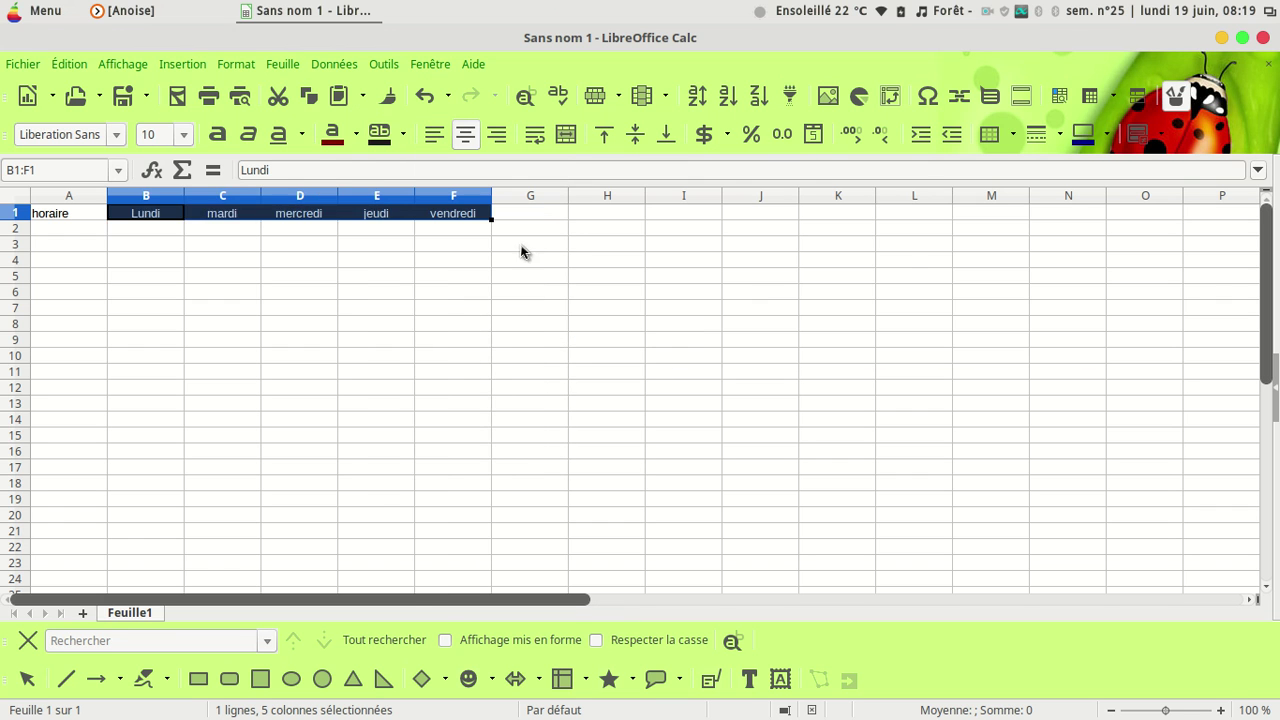
Format the weekday headings in B1:F1 with white text in the Lucida MAC font at size 14.
left_click(357, 137)
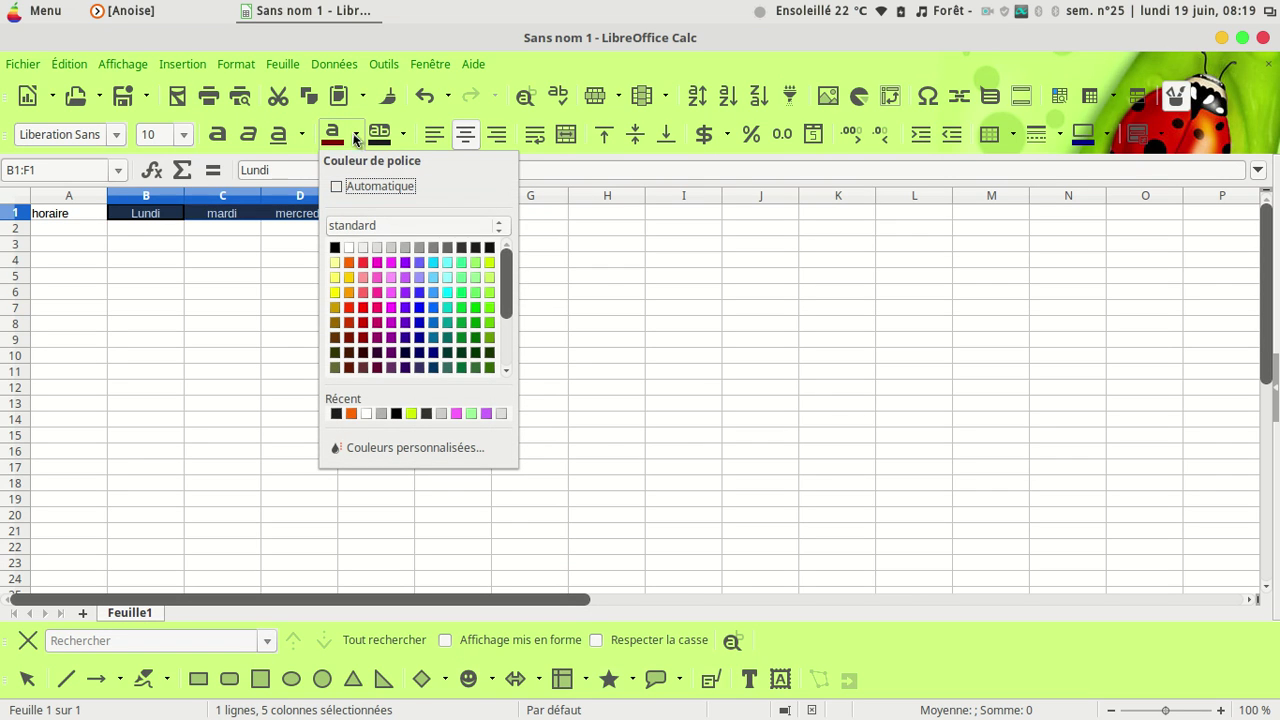
left_click(349, 248)
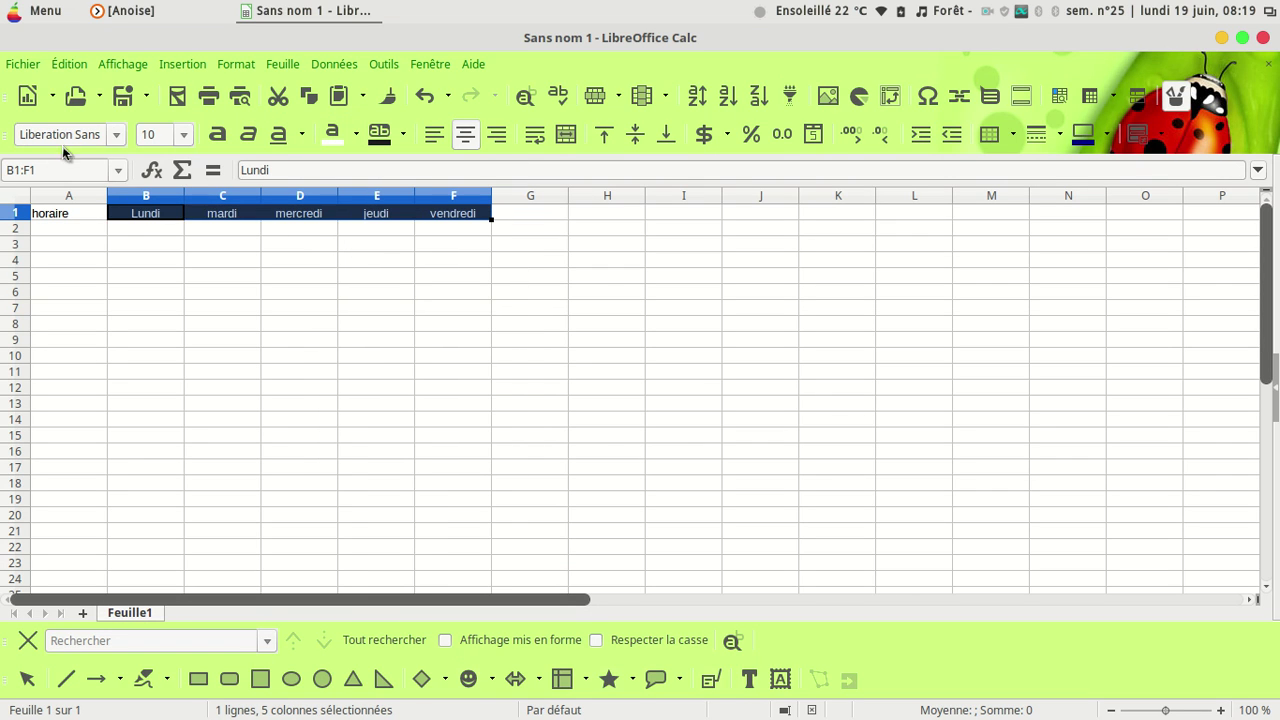
left_click(116, 134)
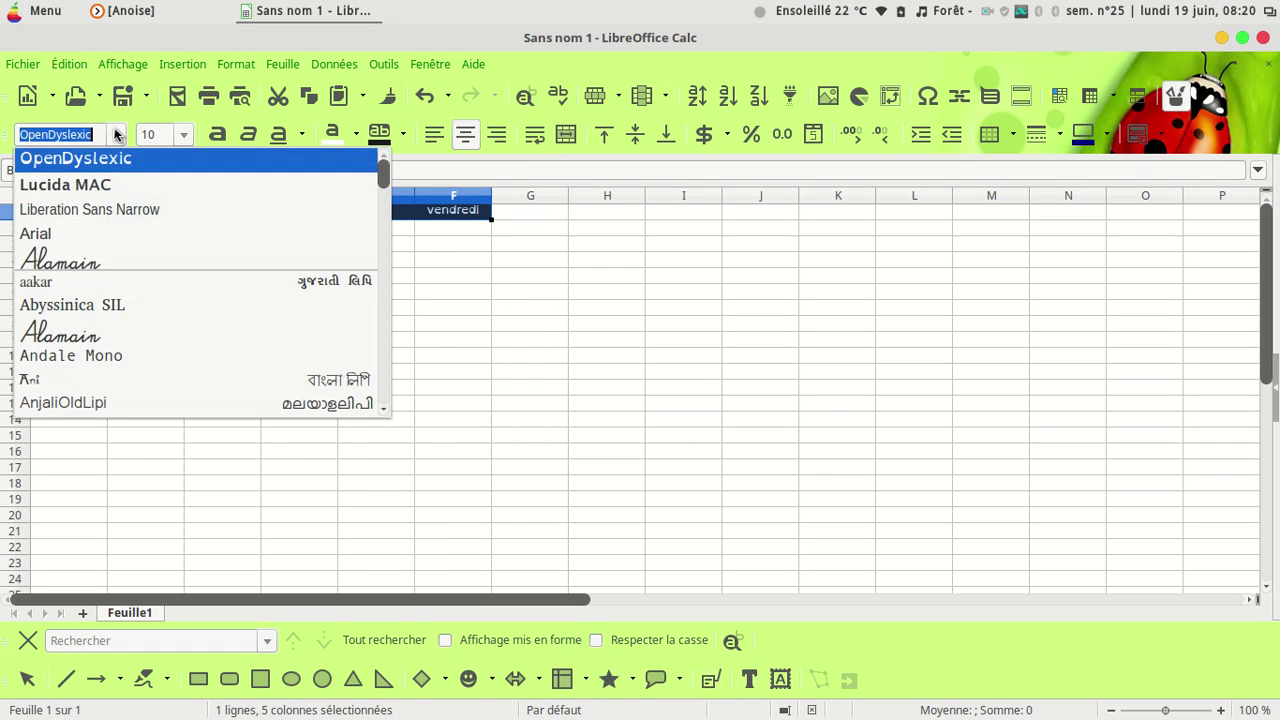
left_click(107, 185)
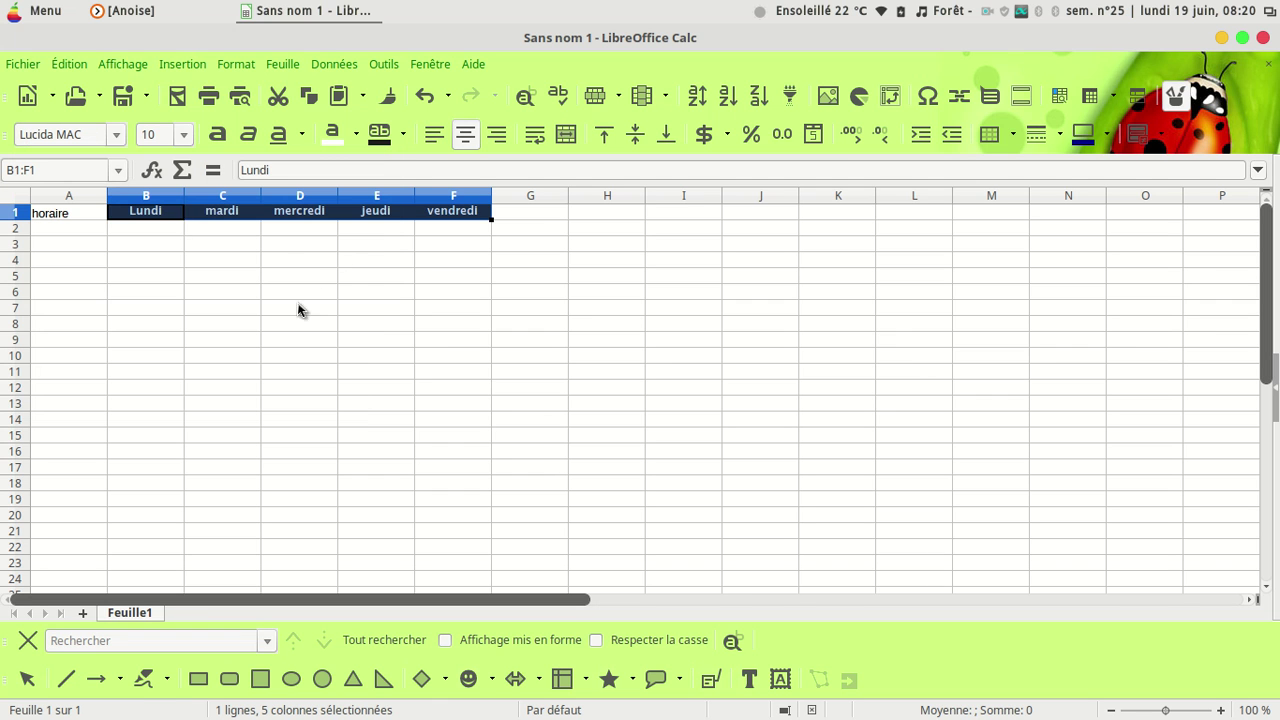
left_click(184, 134)
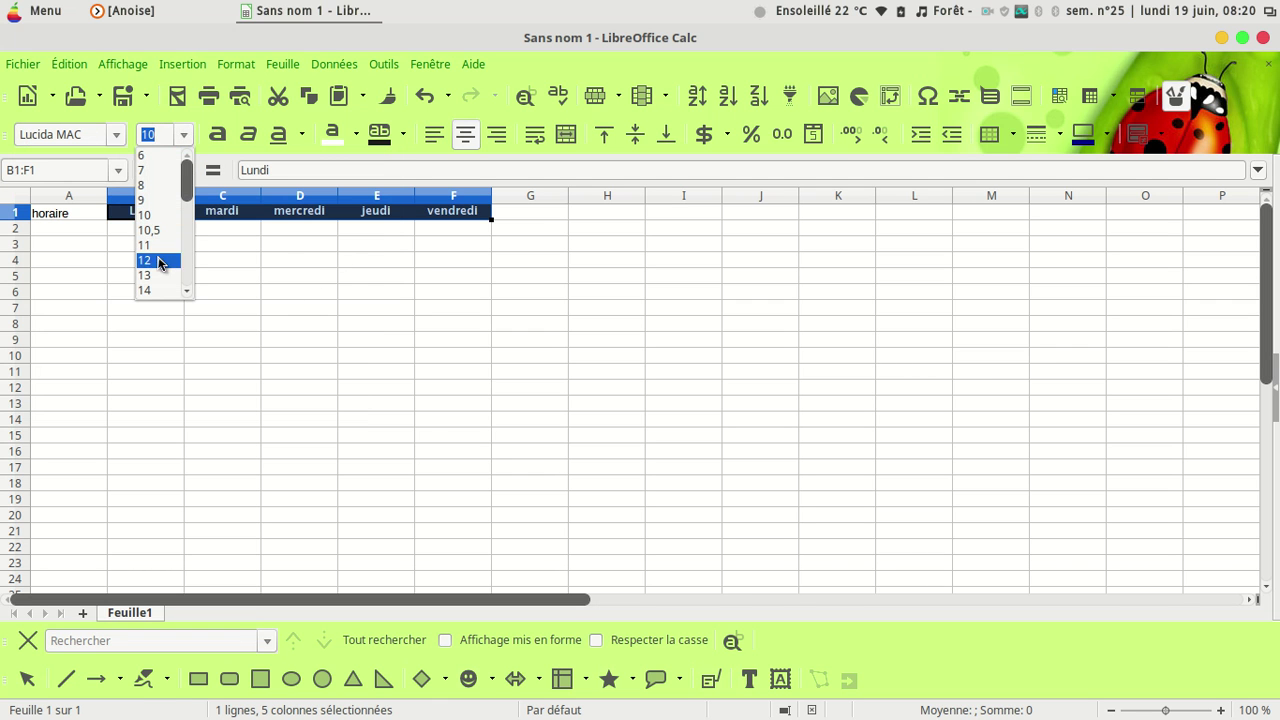
left_click(158, 291)
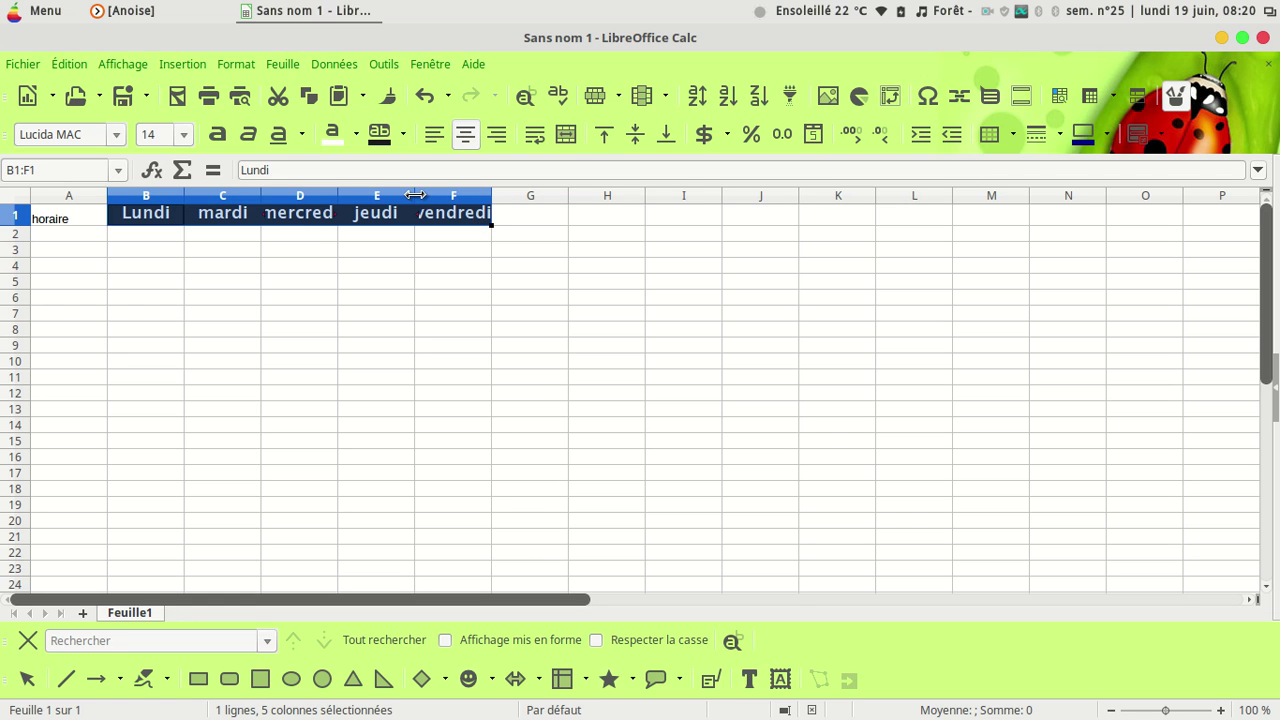
Widen columns B to F to one equal width that fits the full weekday names.
left_click_drag(415, 195, 474, 204)
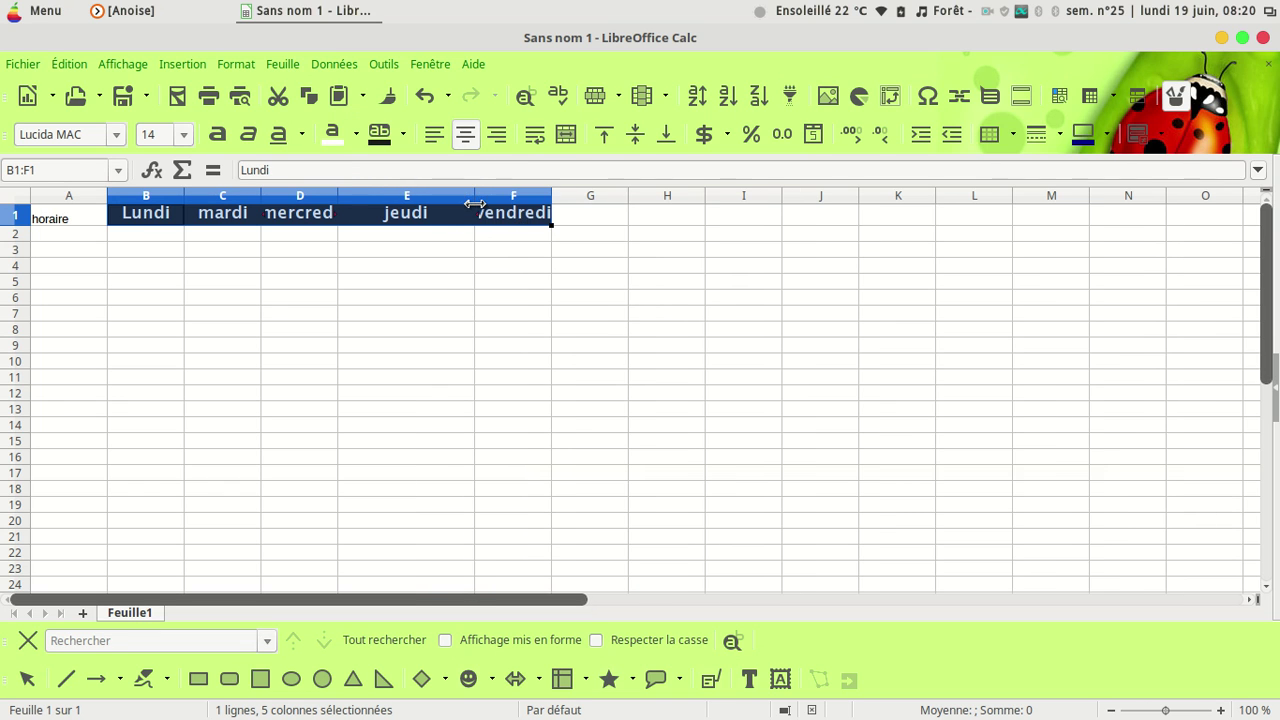
left_click(145, 203)
left_click(229, 300)
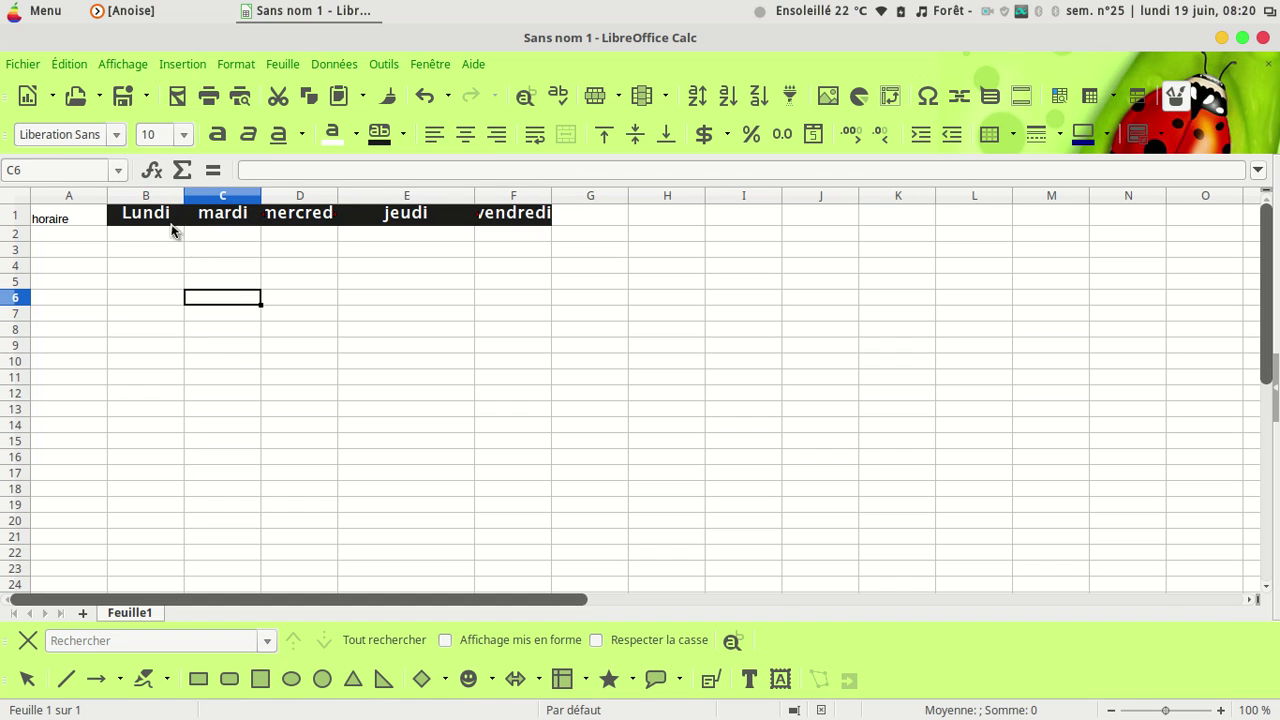
left_click_drag(163, 202, 491, 201)
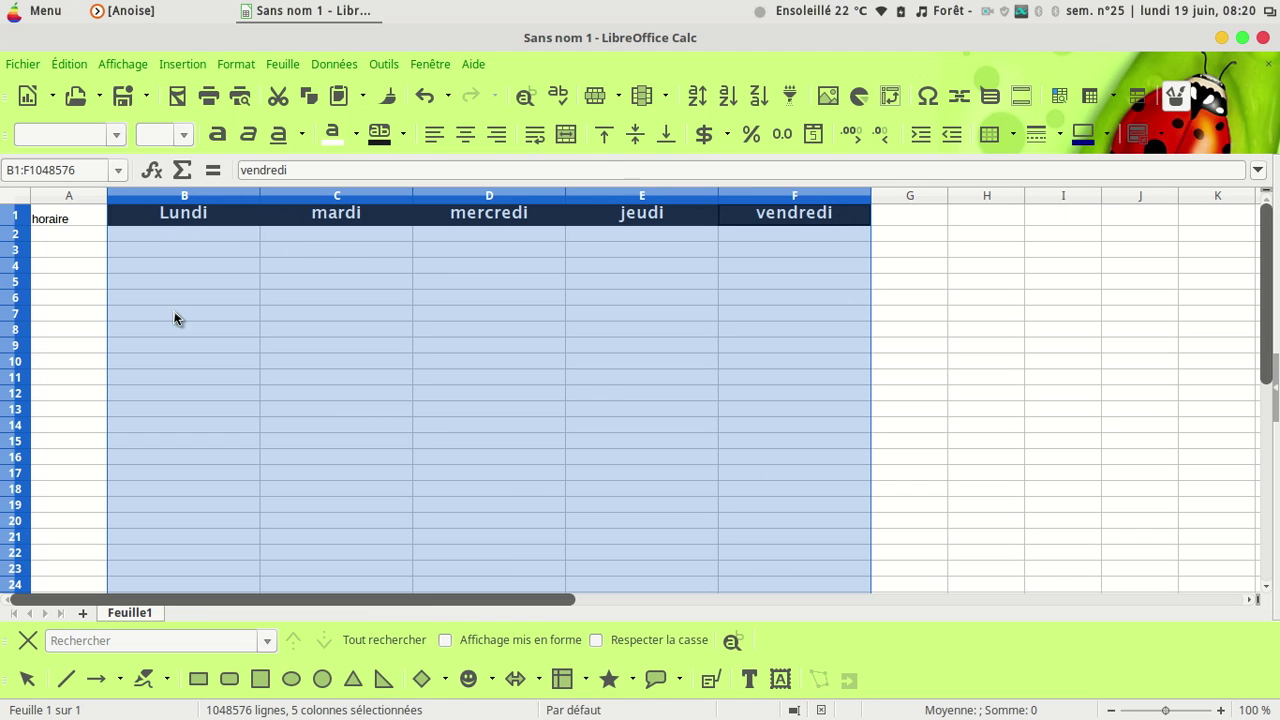
left_click(42, 385)
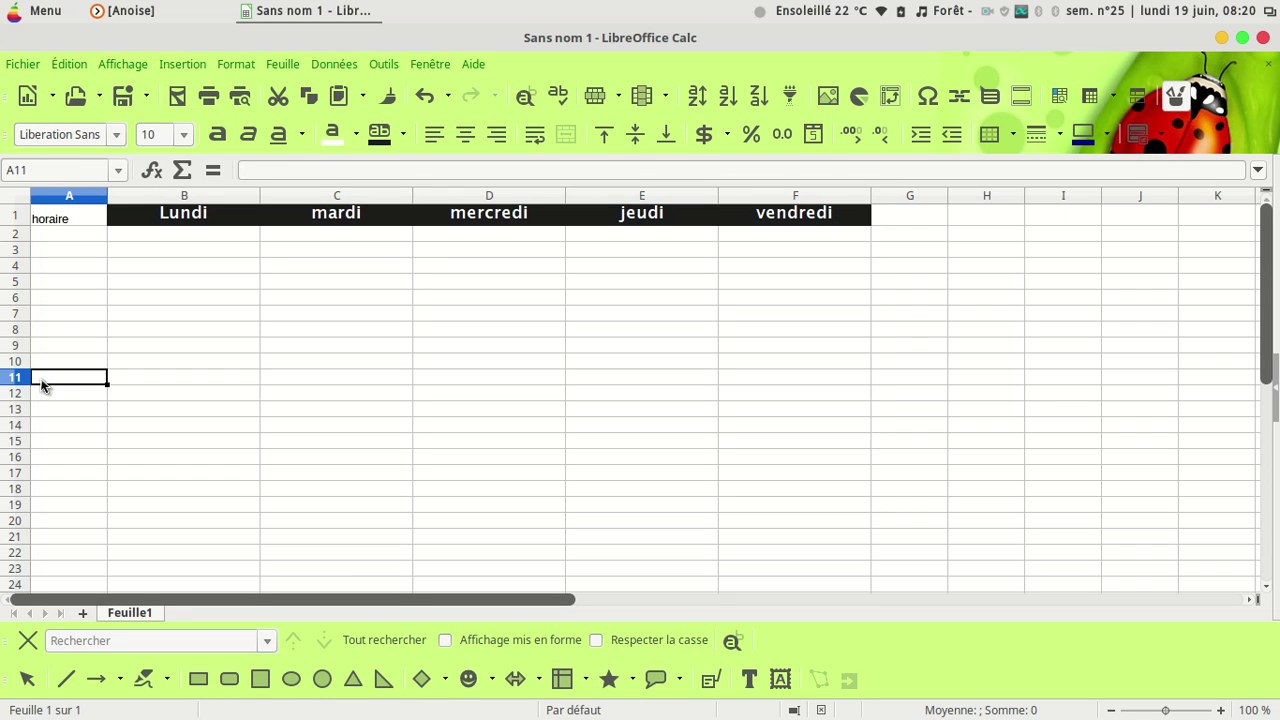
Enter the times 8:30 in cell A2 and 8:45 in cell A3.
left_click(67, 240)
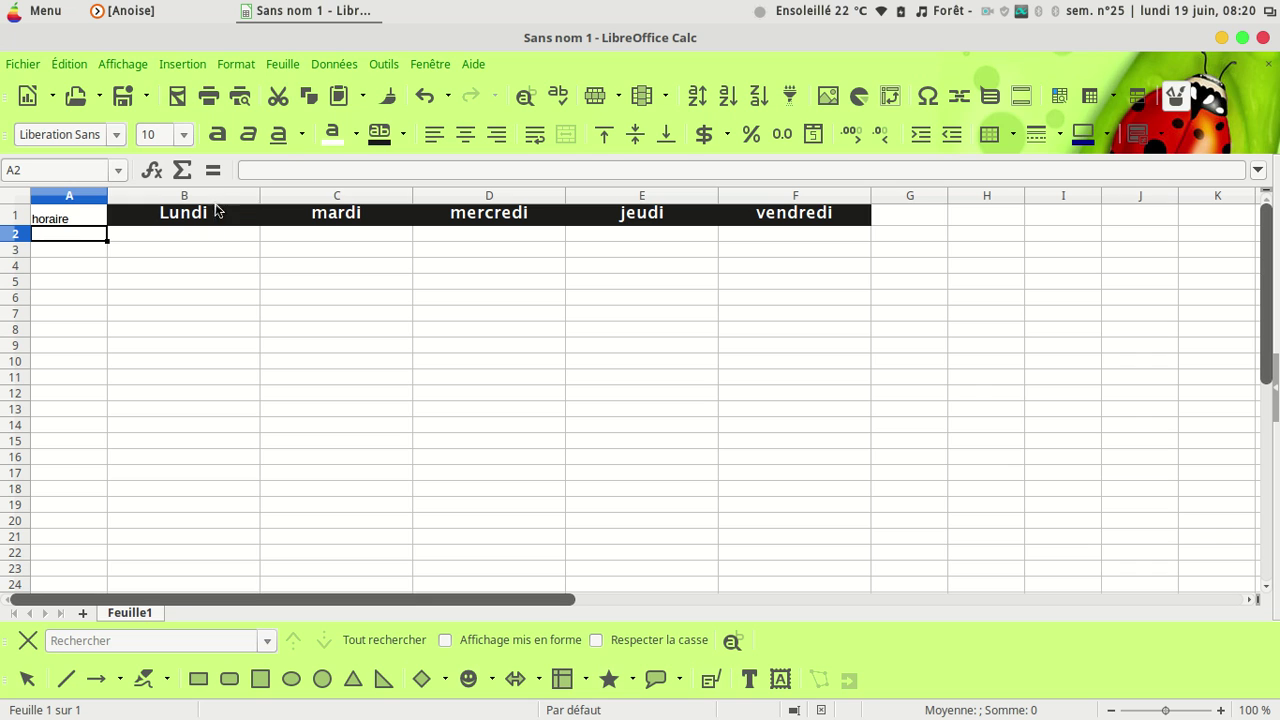
left_click(256, 169)
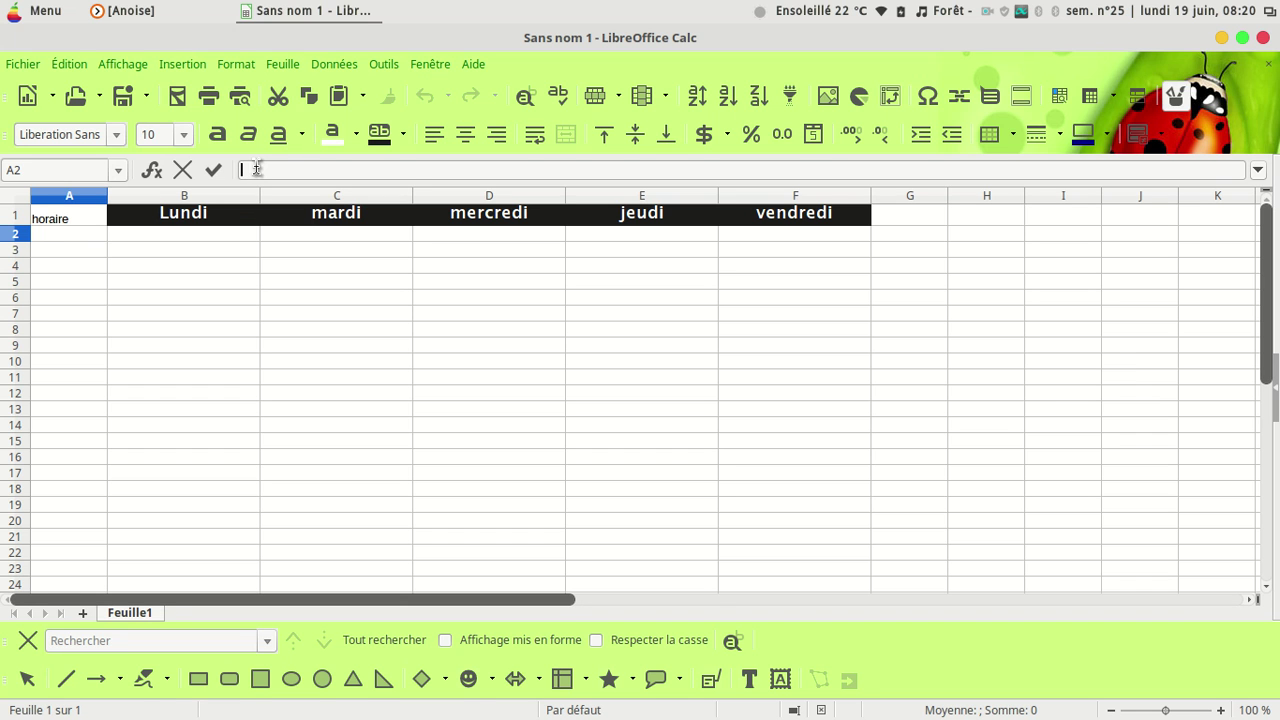
type("8:30")
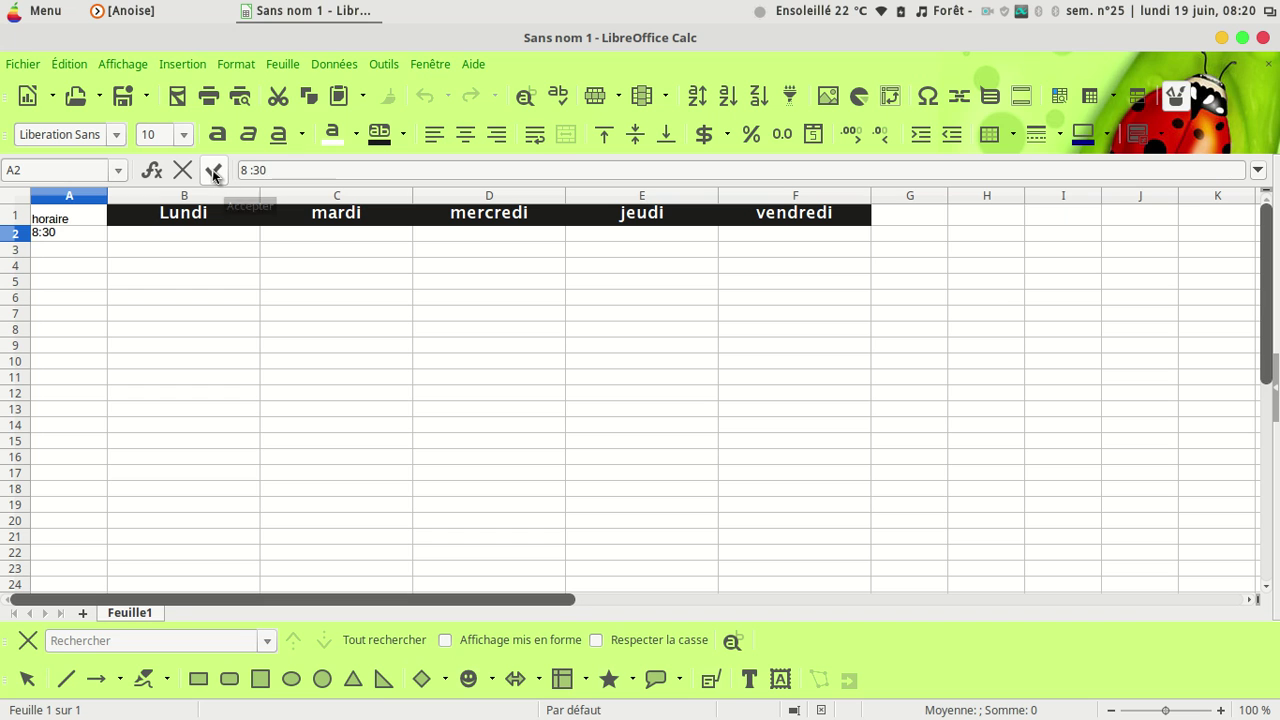
left_click(213, 172)
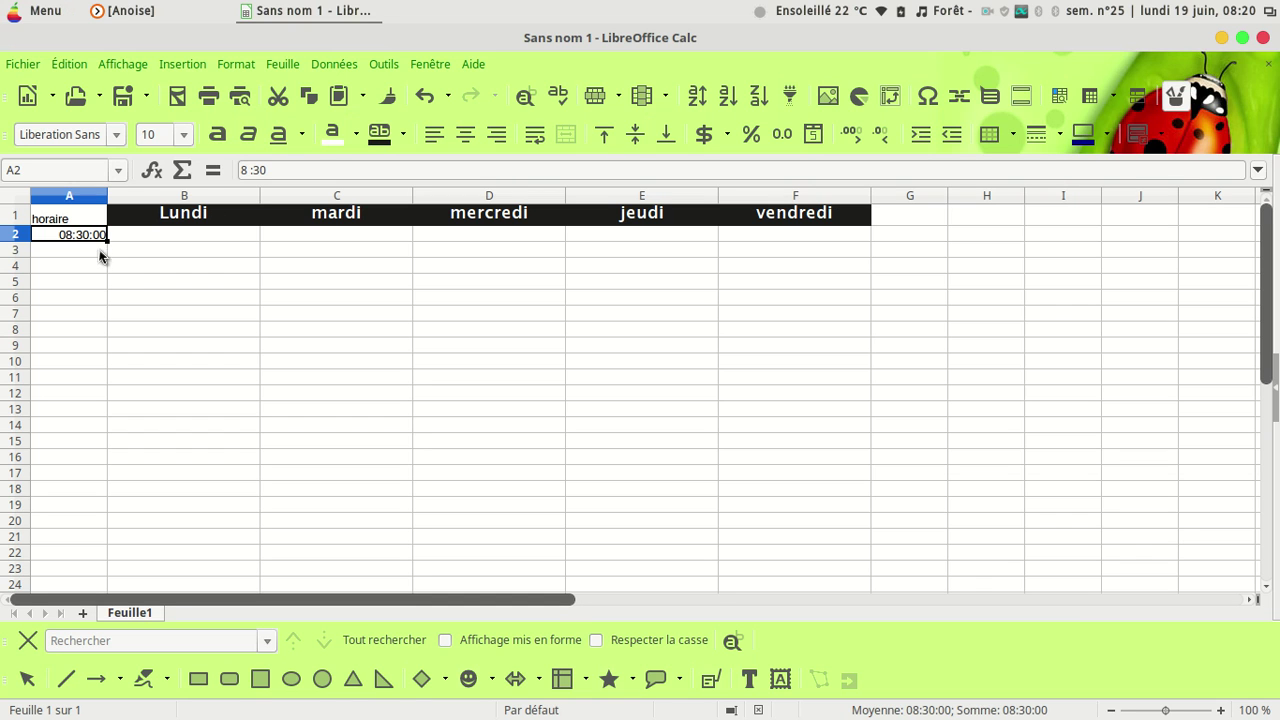
left_click(86, 251)
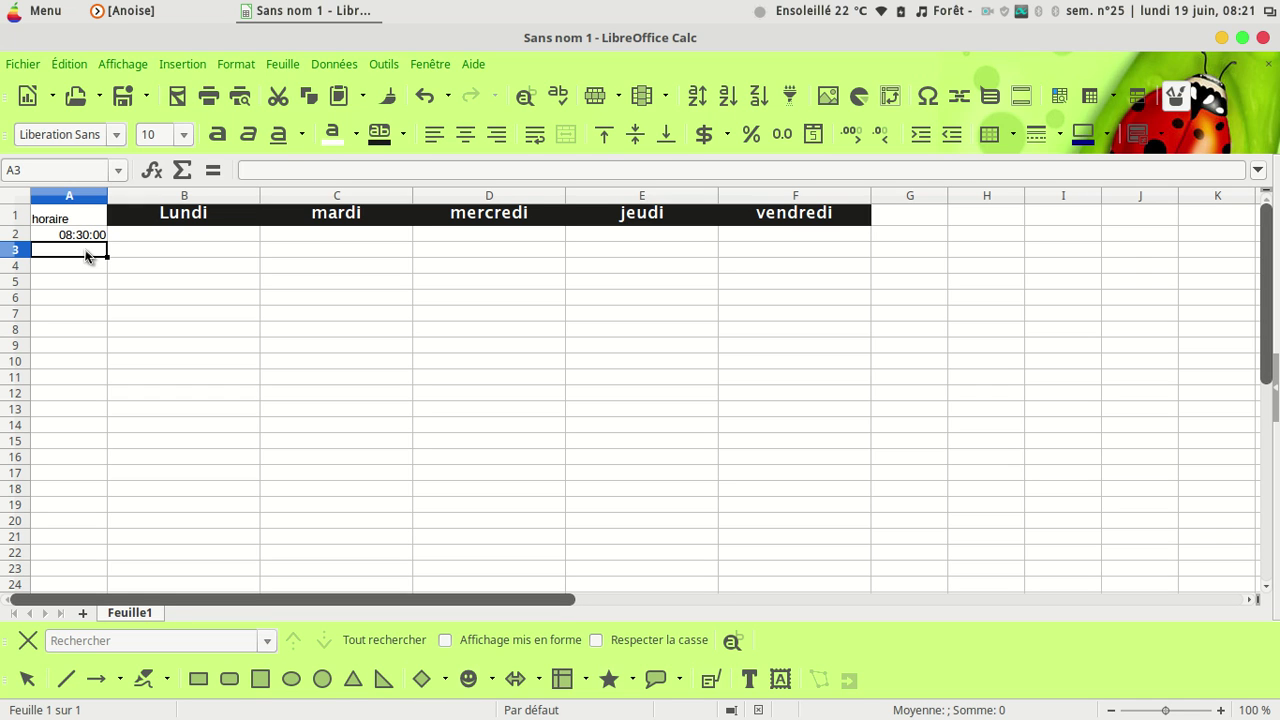
type("8:45")
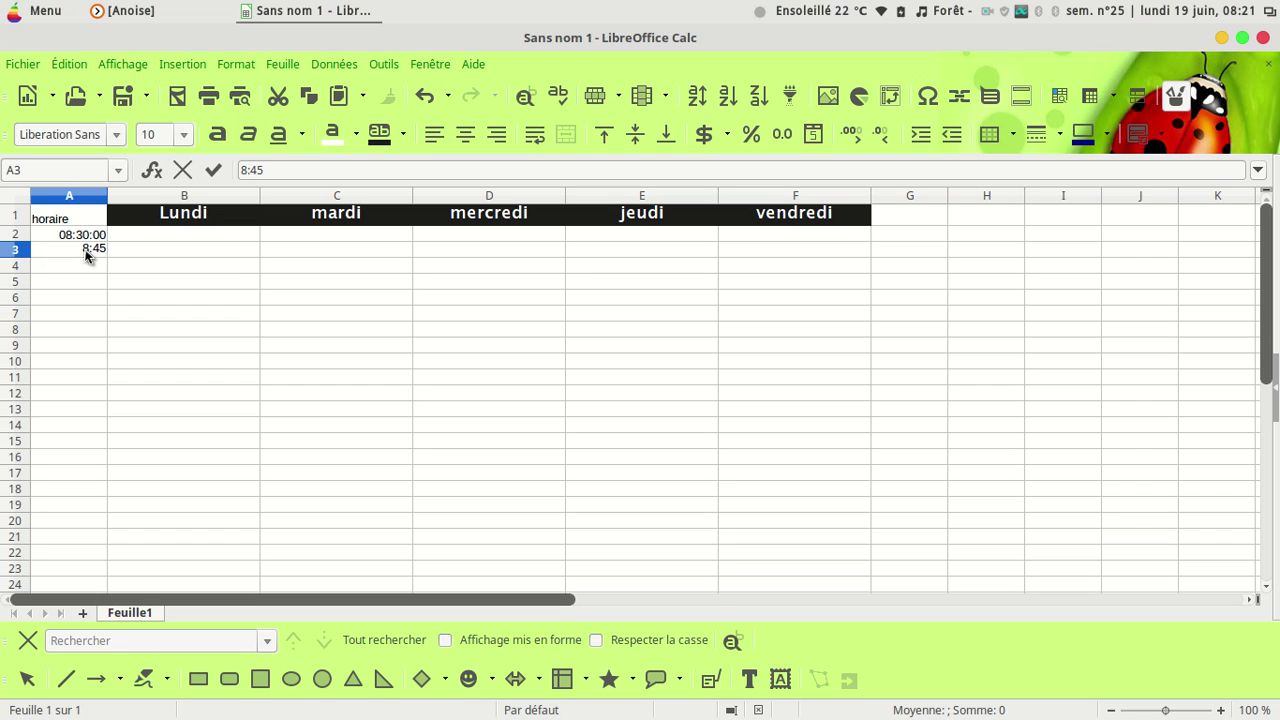
left_click(213, 170)
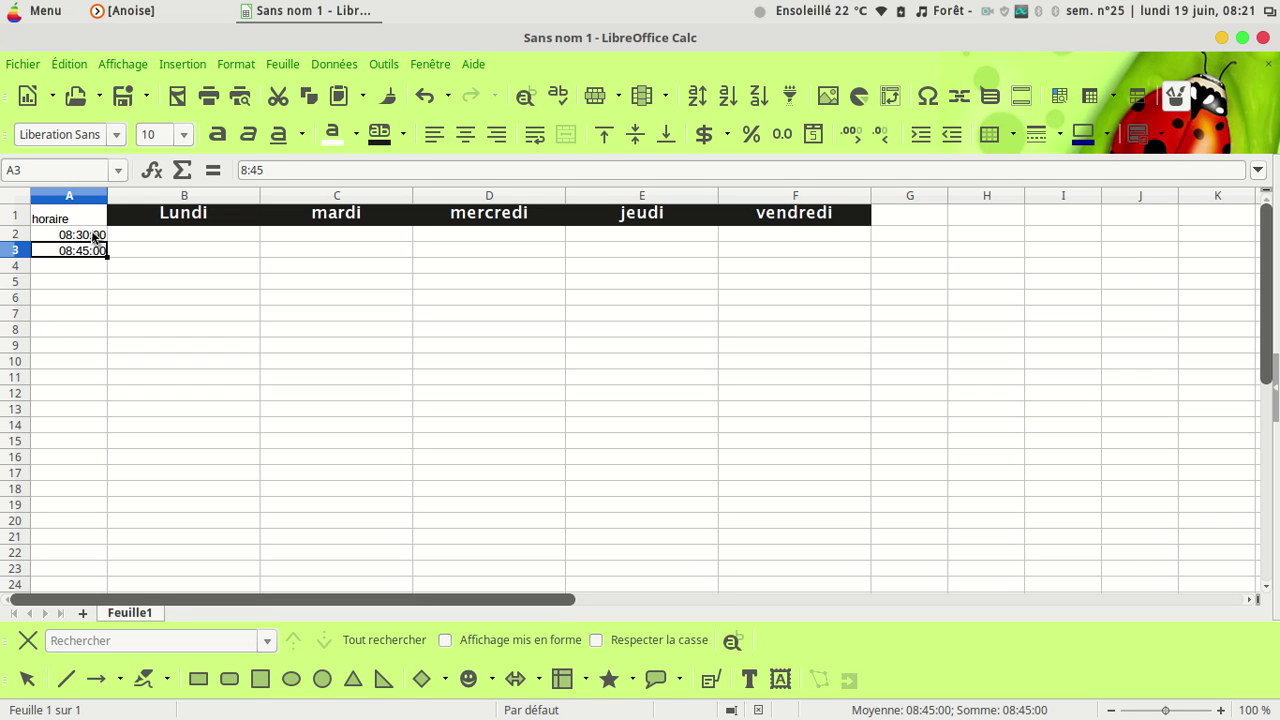
Autofill the quarter-hour time series from A2:A3 down to 13:45:00 in cell A23.
left_click_drag(96, 235, 98, 251)
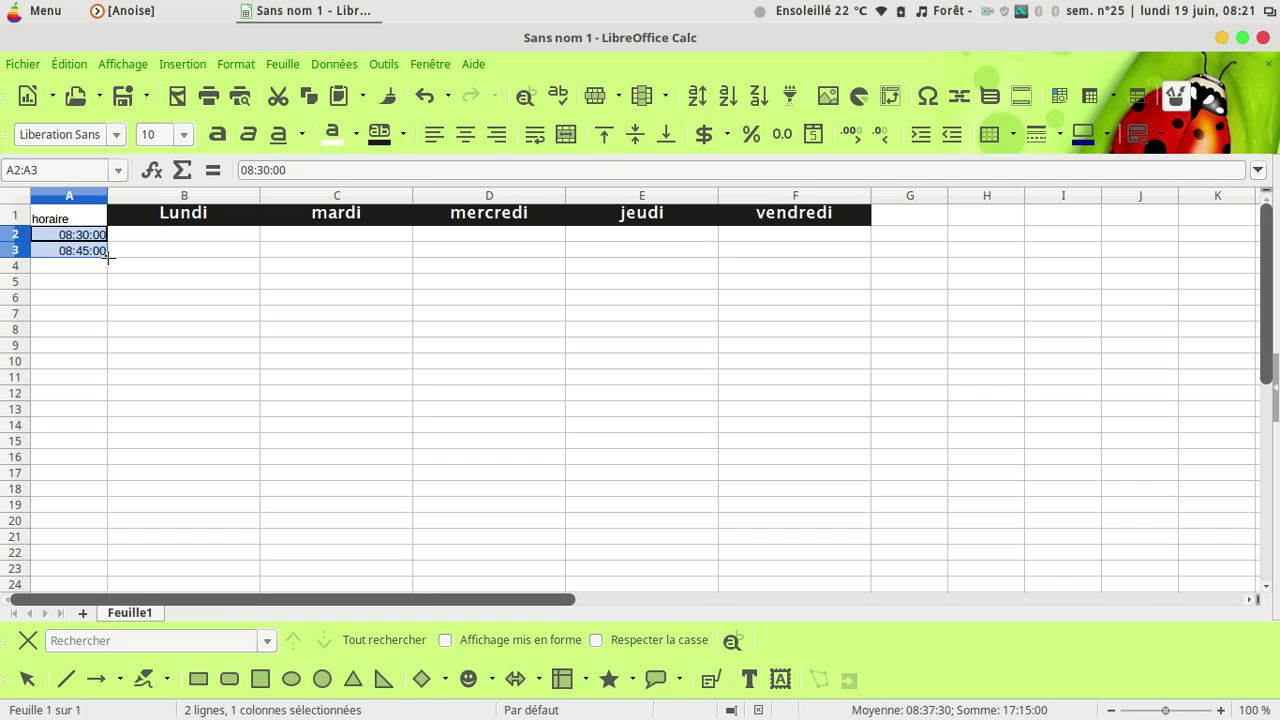
mouse_move(109, 258)
left_mouse_down()
mouse_move(94, 287)
mouse_move(106, 575)
left_mouse_up()
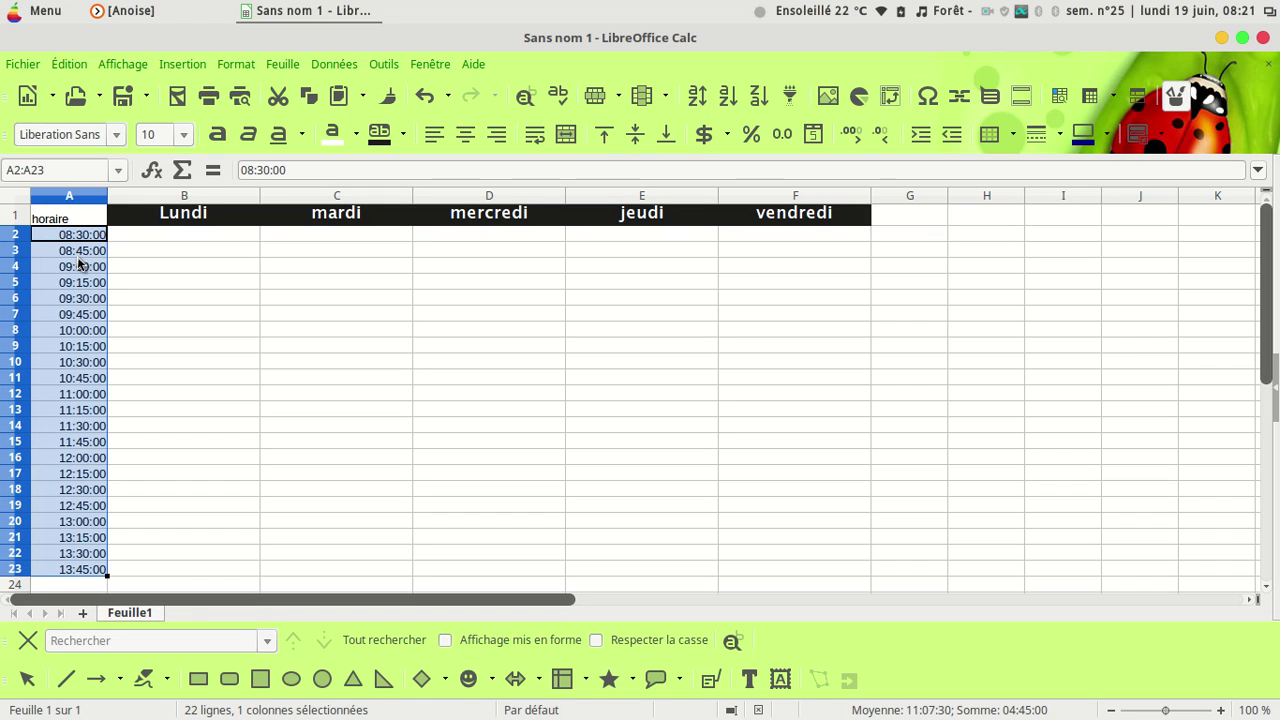
left_click(122, 570)
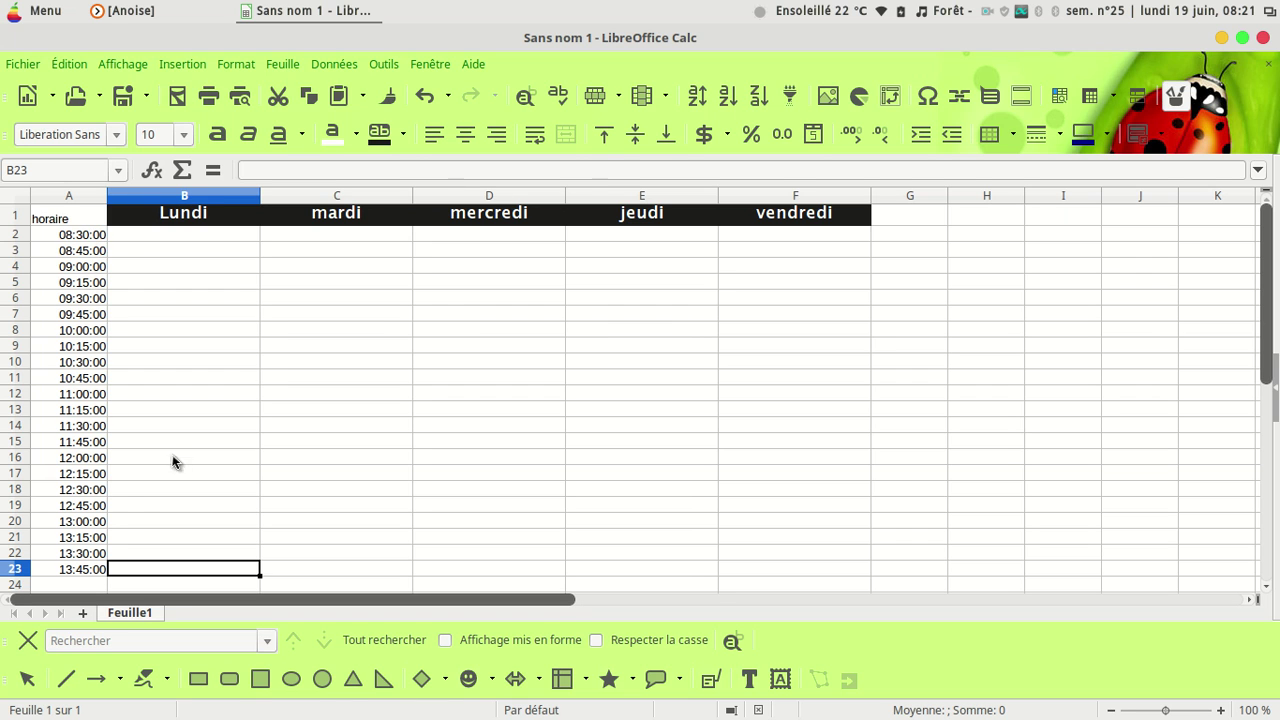
Rename the sheet Feuille1 as "emploi du temps".
left_click(69, 238)
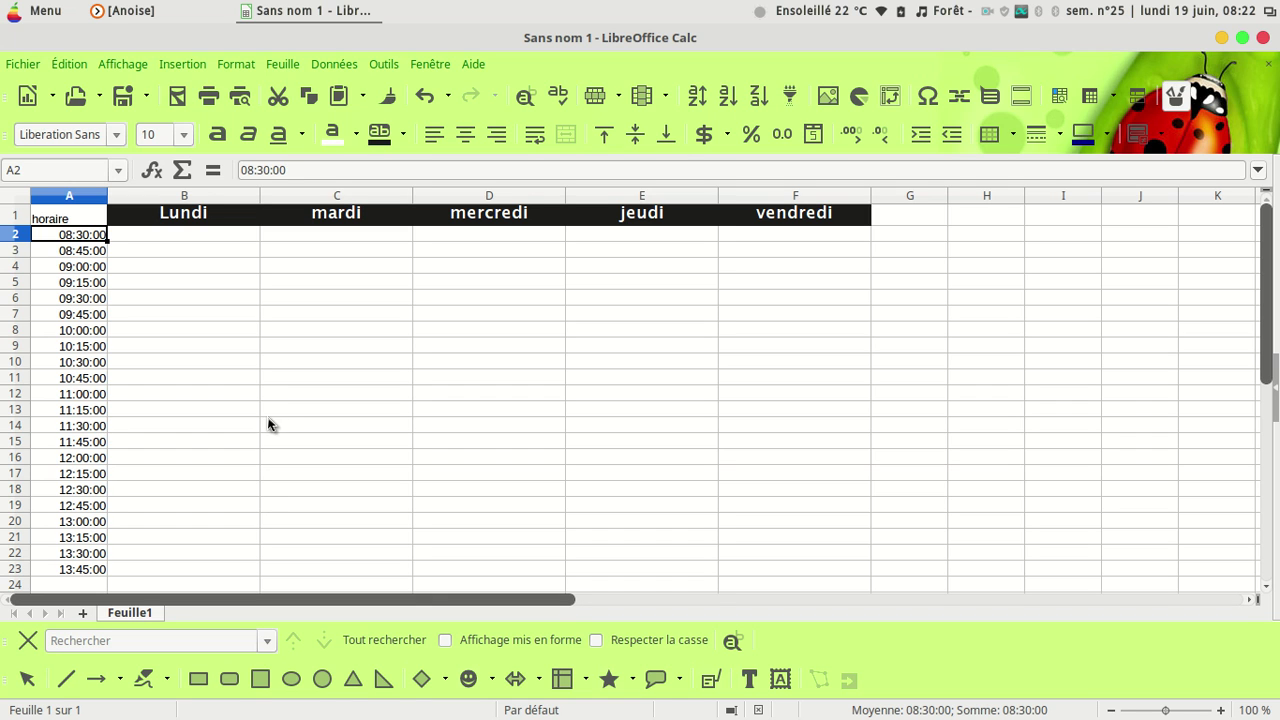
right_click(145, 617)
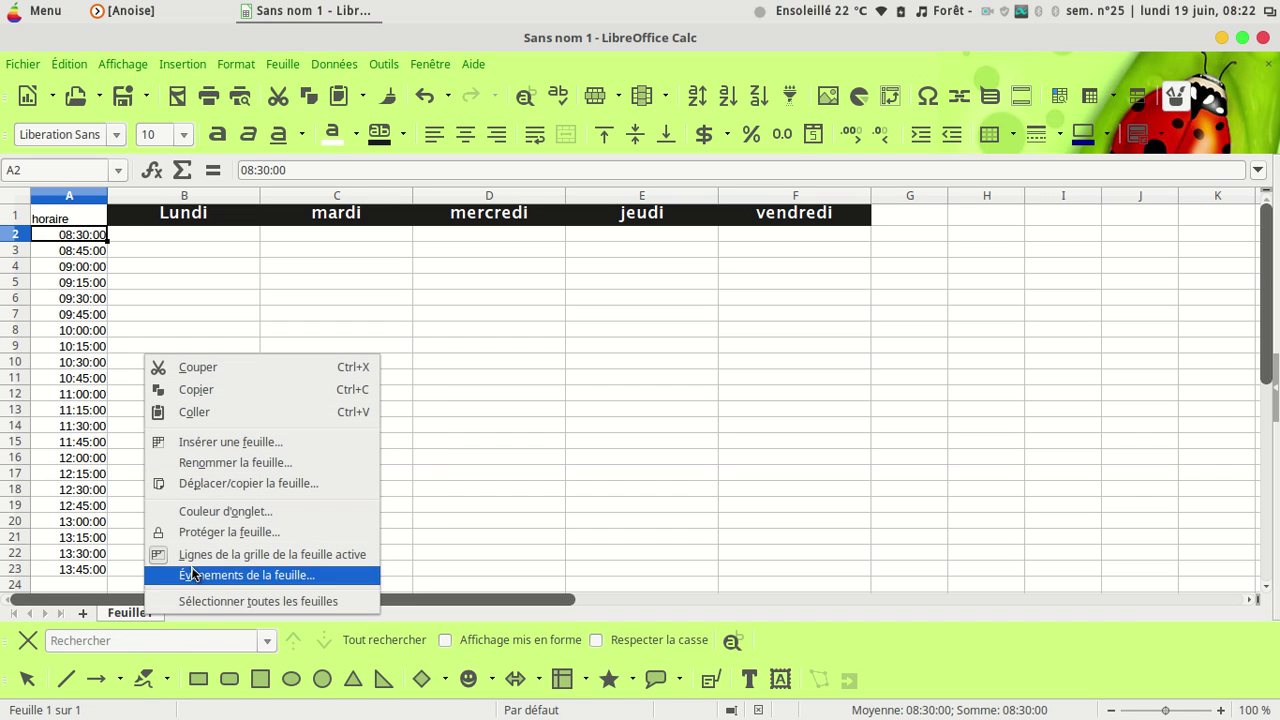
left_click(249, 463)
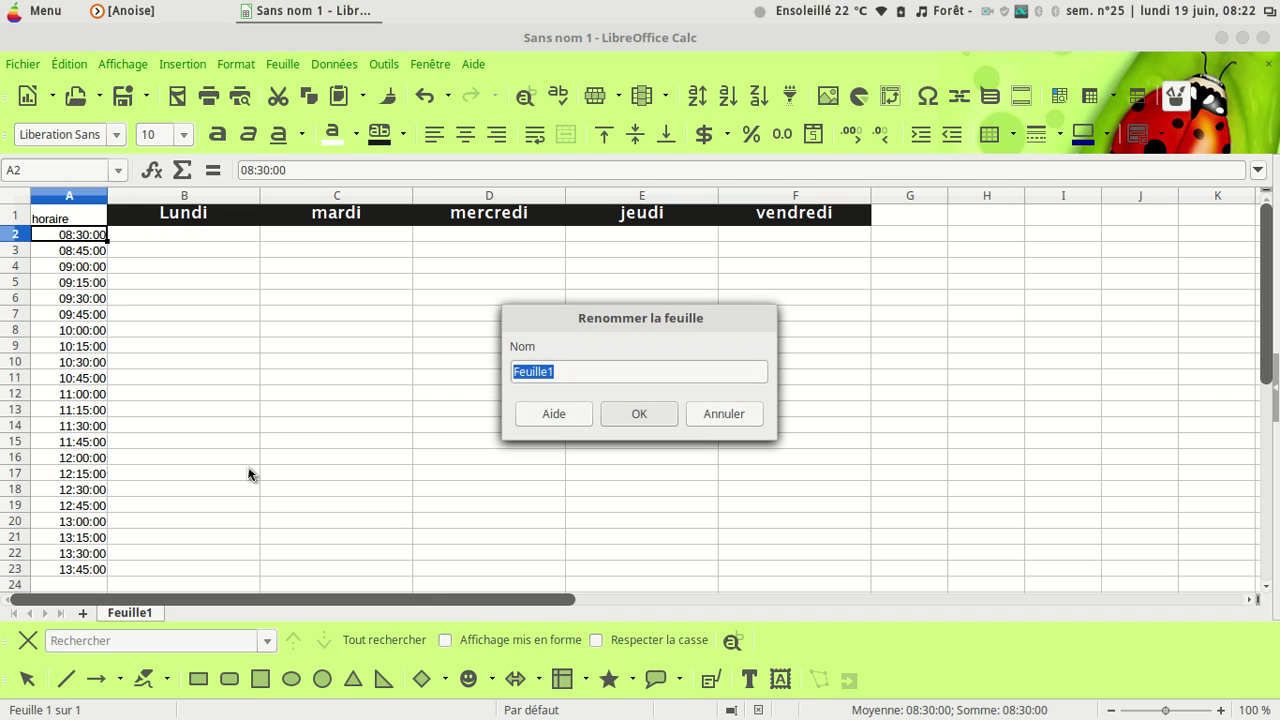
type("emploi du temps")
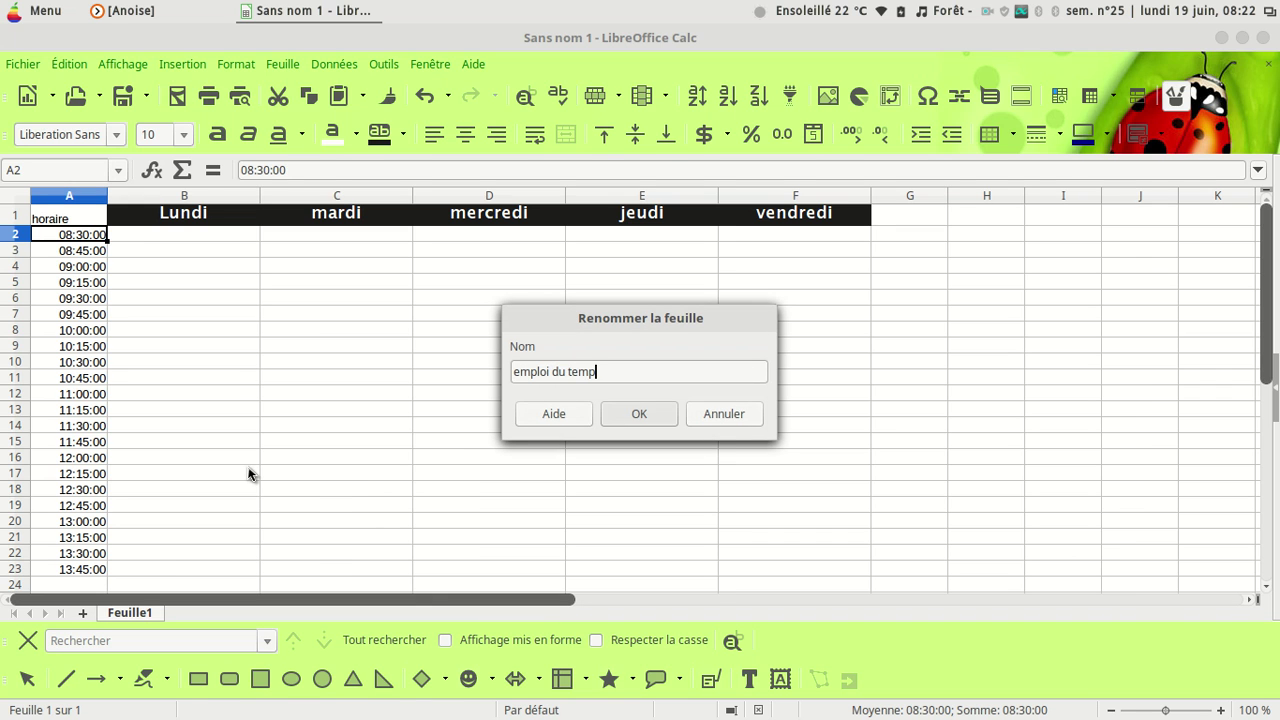
left_click(617, 414)
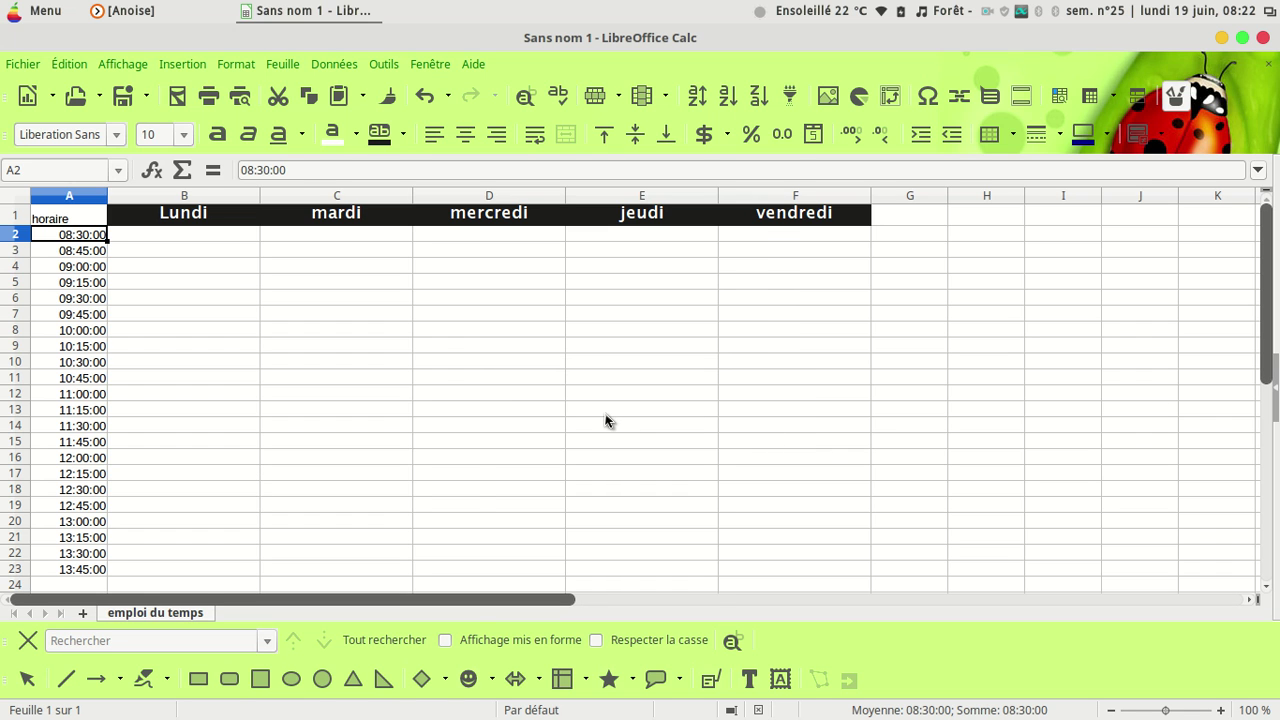
Insert one new sheet named "paramètres" after the active sheet.
right_click(182, 612)
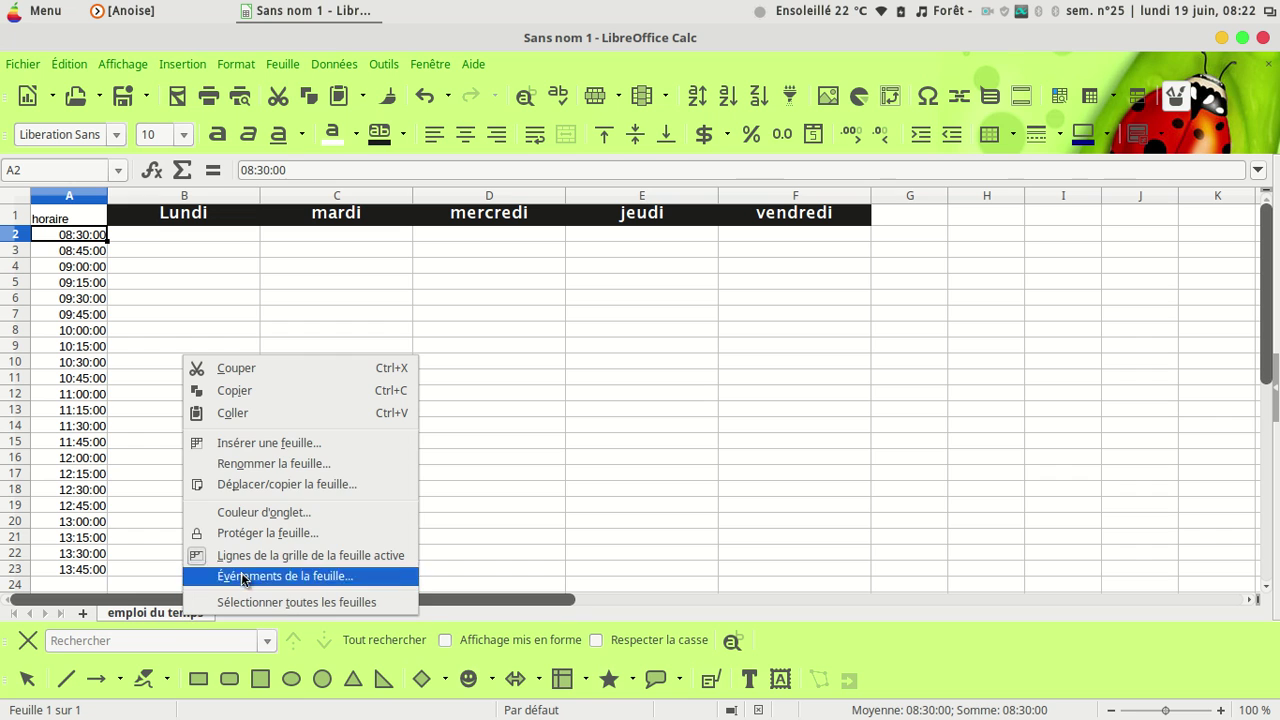
left_click(287, 444)
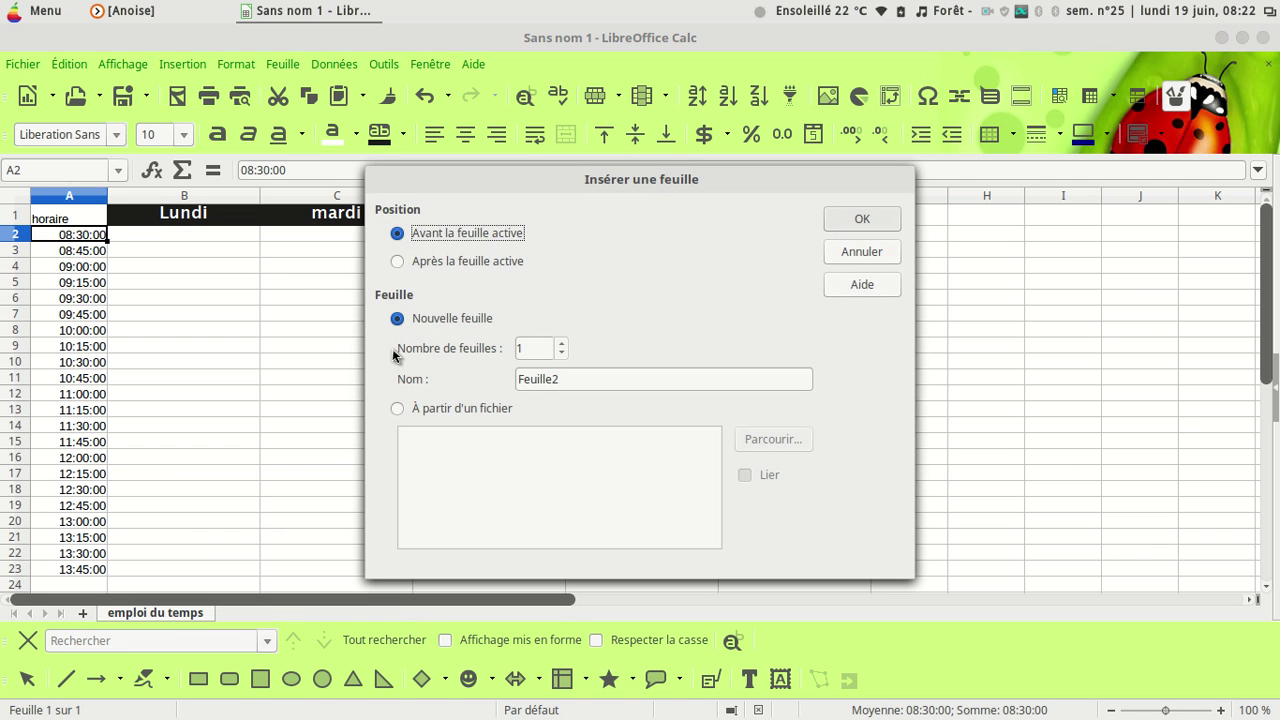
left_click(397, 262)
left_click_drag(604, 381, 516, 380)
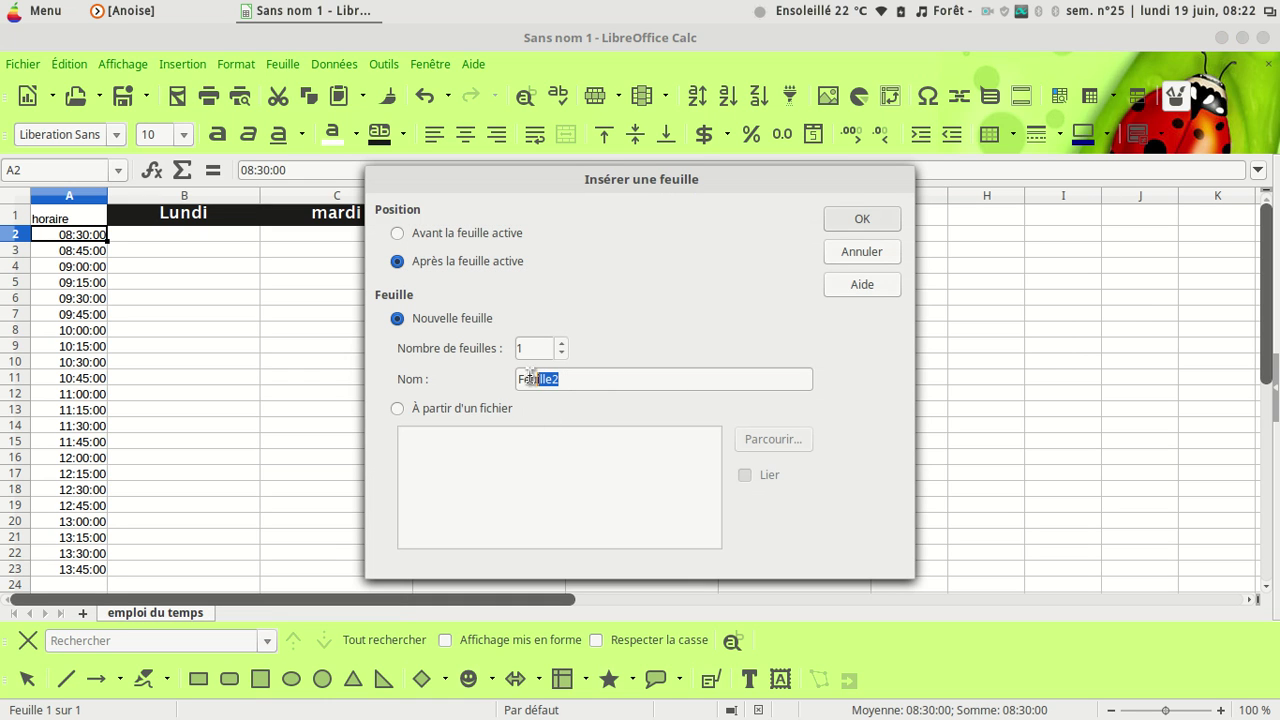
type("paramètres")
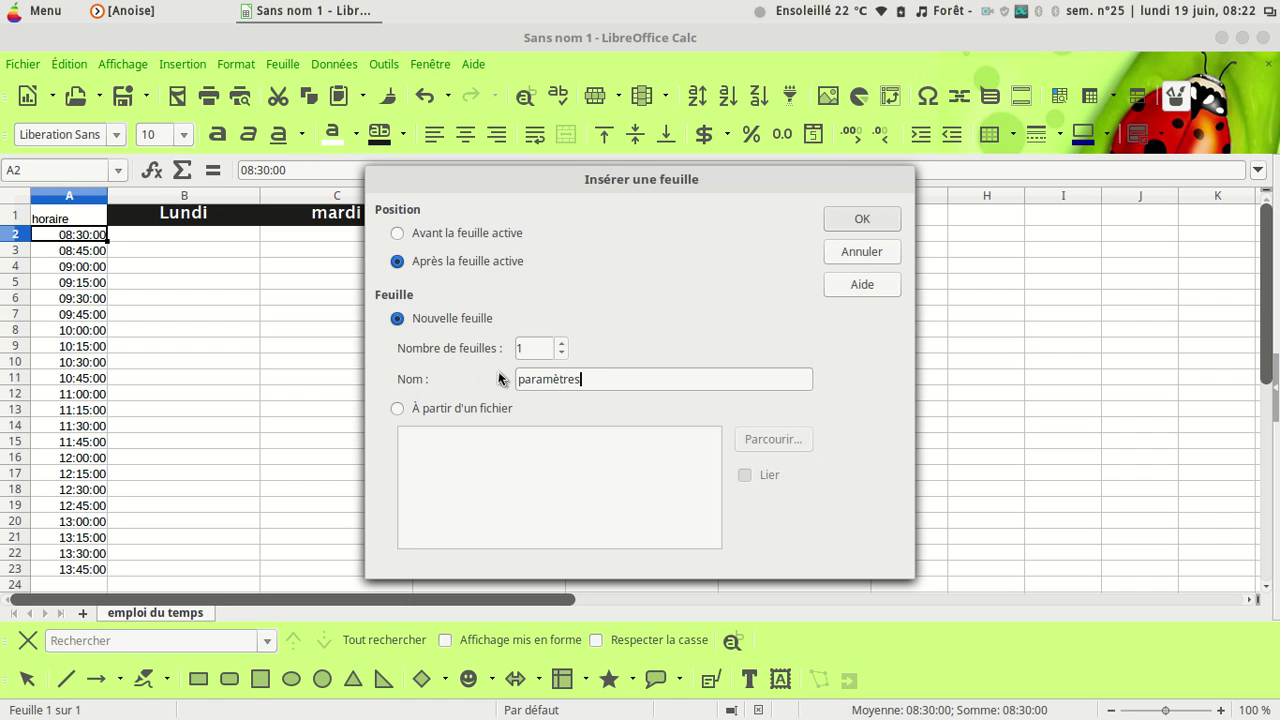
left_click(840, 216)
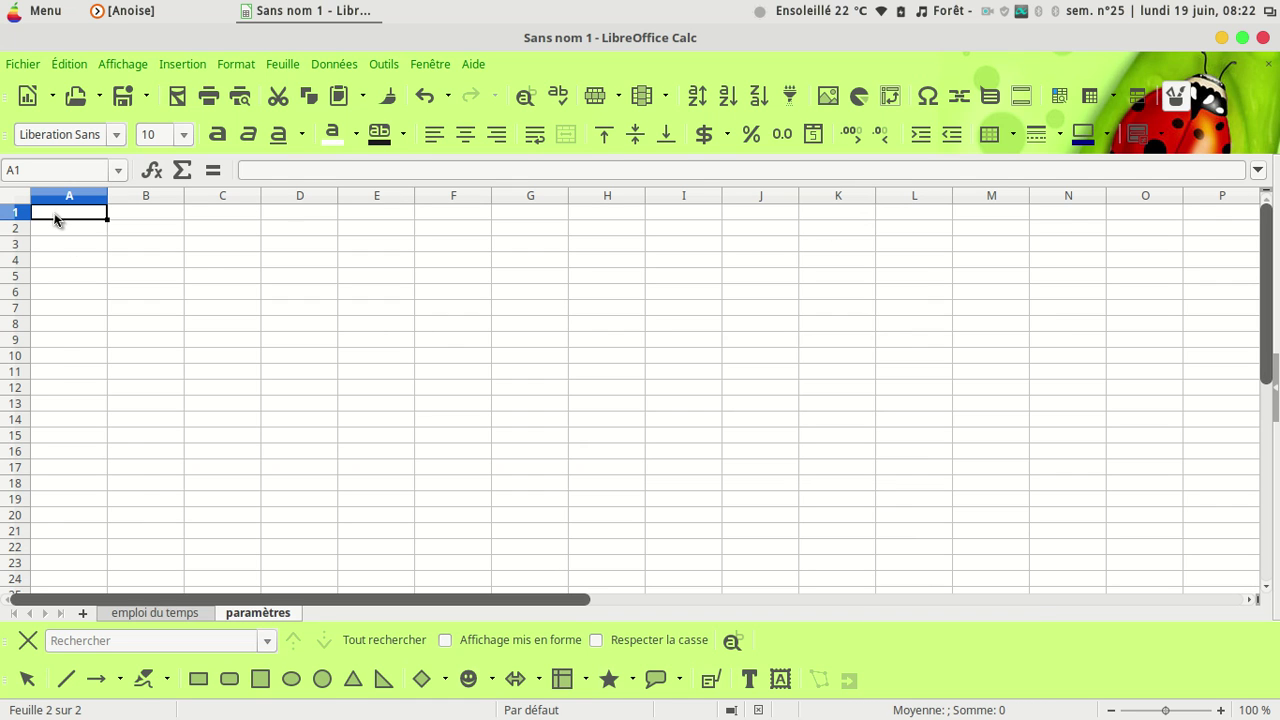
Enter the label "début" in A1 and the start time 8:30 in B1 of the paramètres sheet.
type("d")
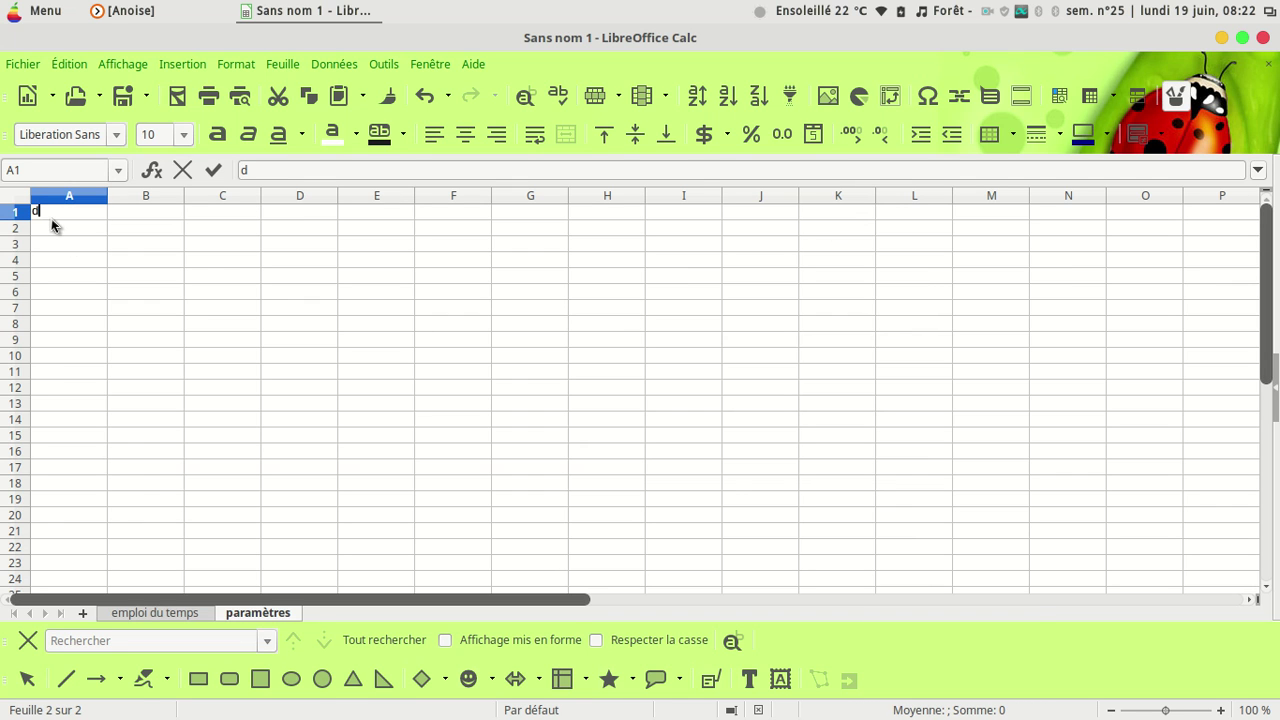
type("ébut")
left_click(146, 215)
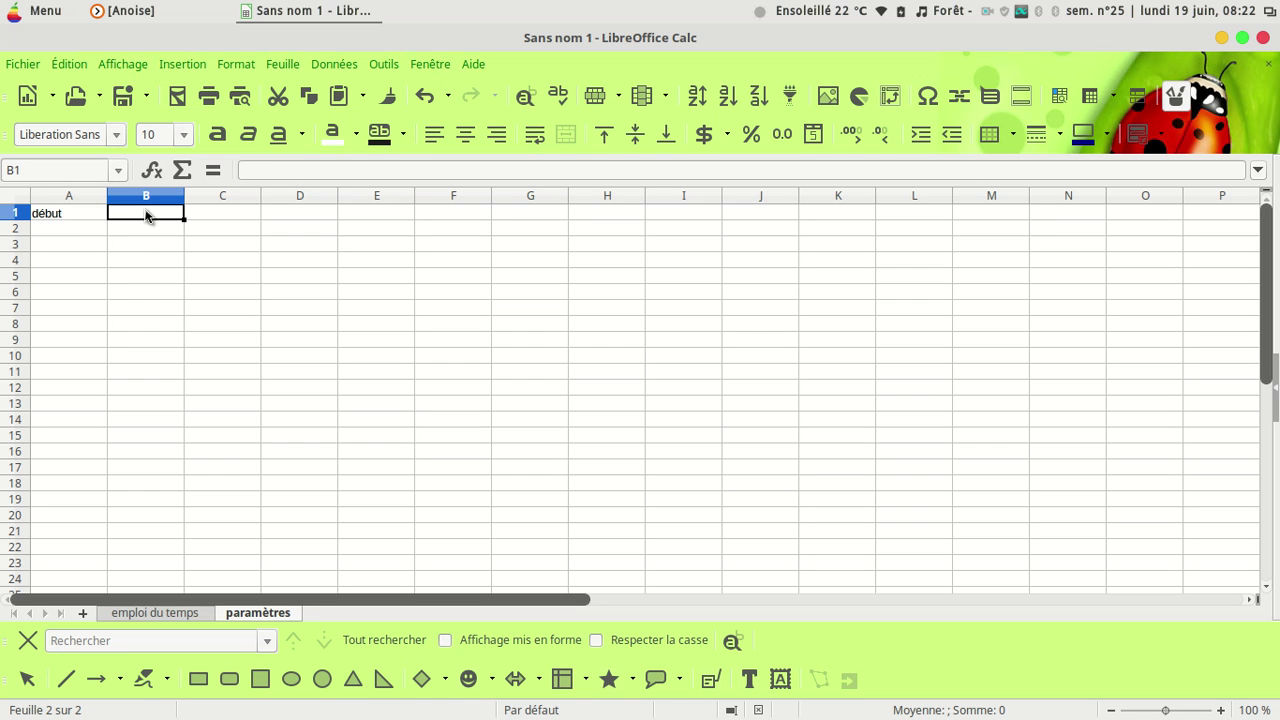
type("8")
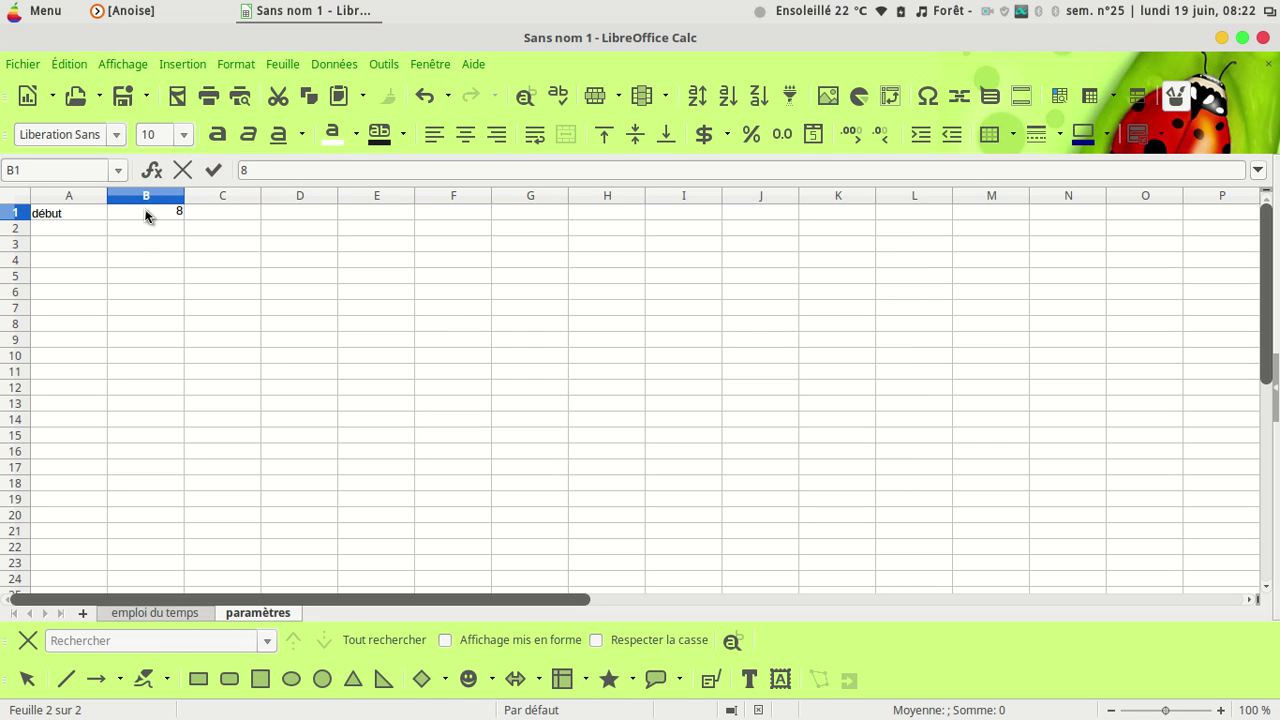
type(" :30")
left_click(124, 327)
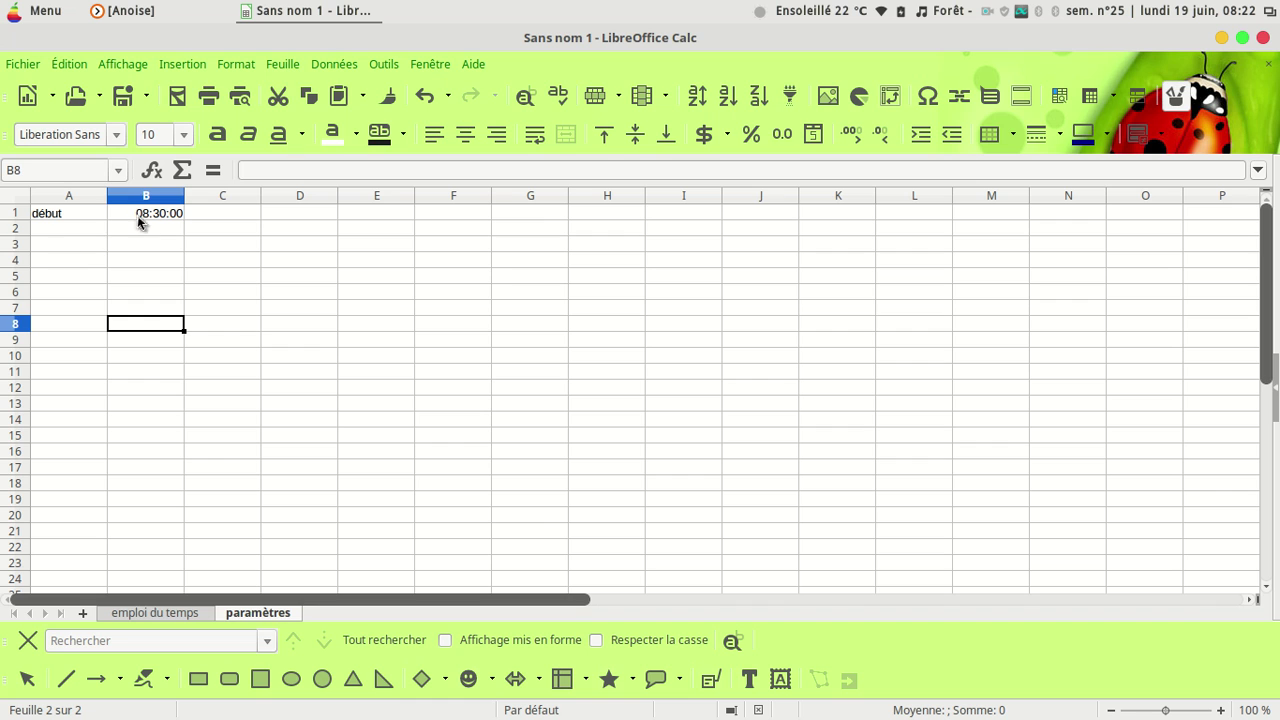
Enter the label "intervalle" in A2 and the value 15 in B2 of the paramètres sheet.
left_click(76, 231)
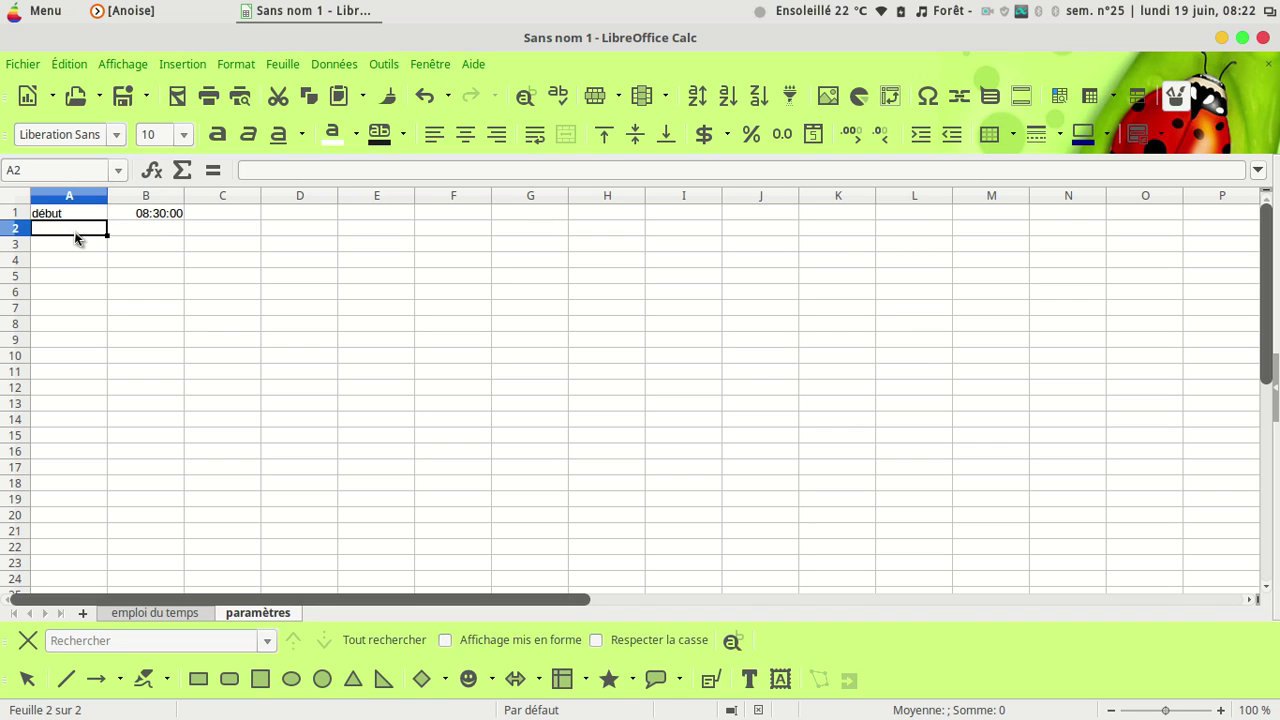
type("interv")
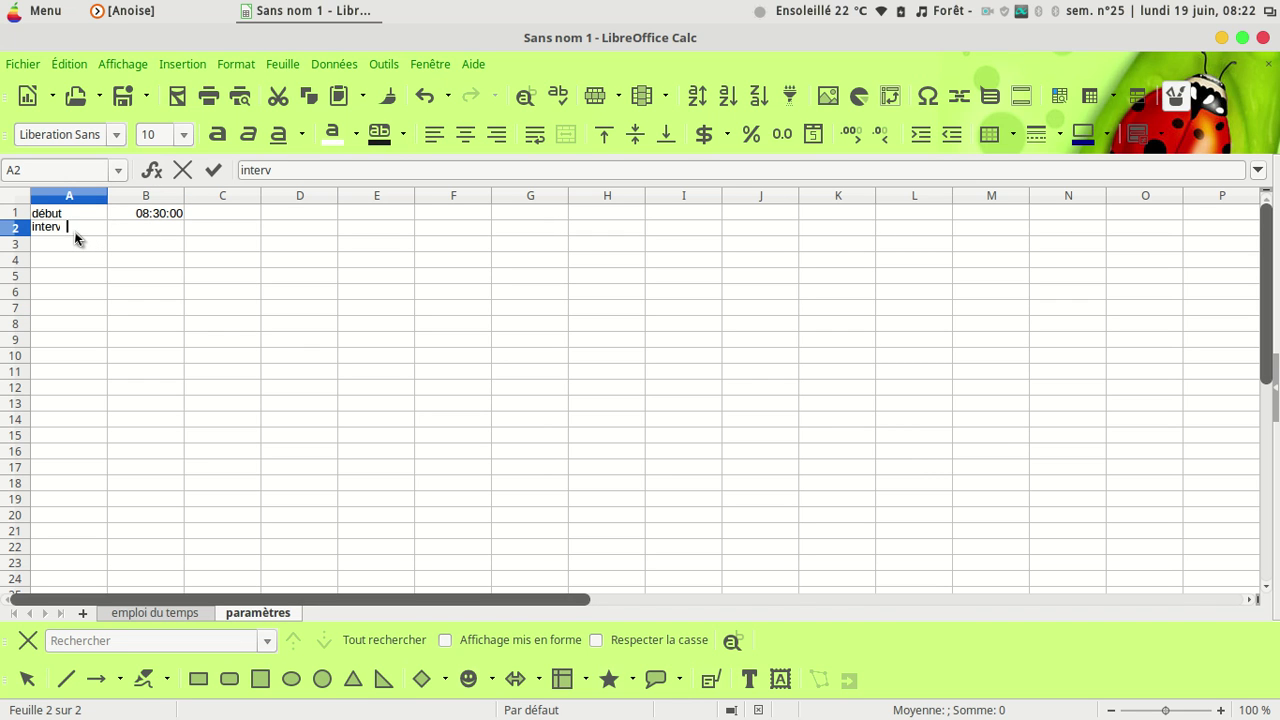
type("alle")
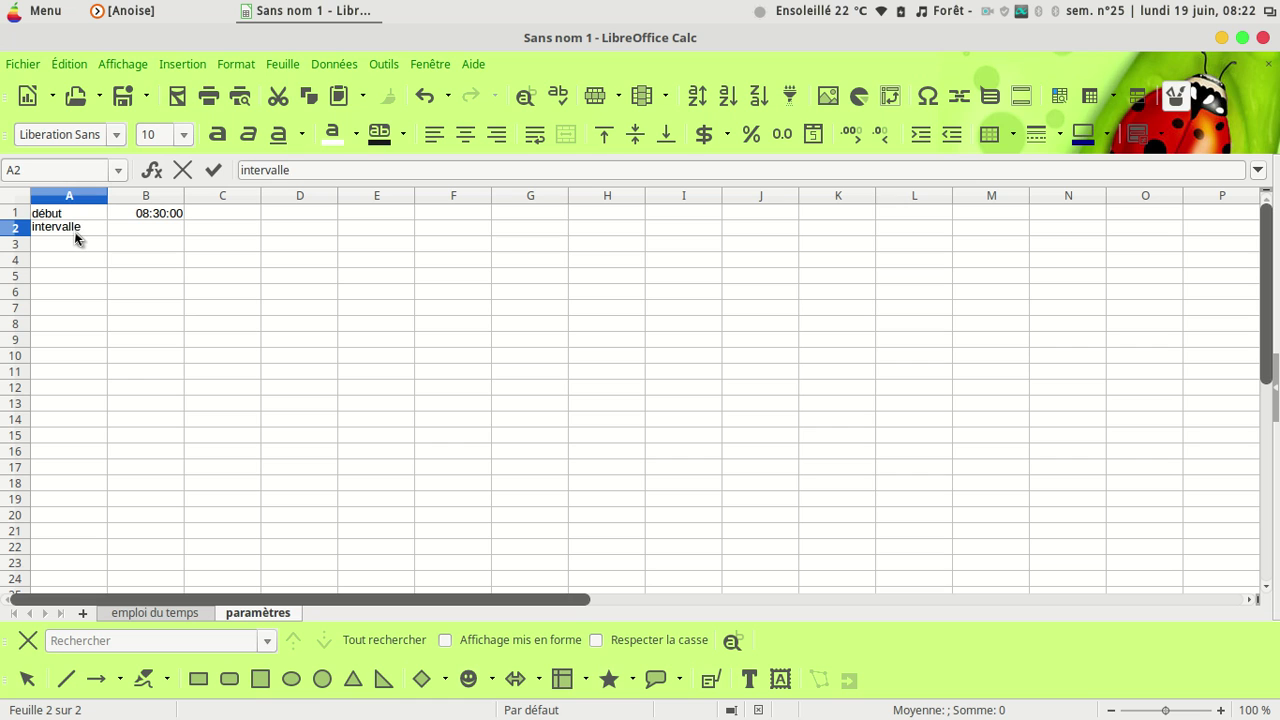
left_click(165, 238)
type("15")
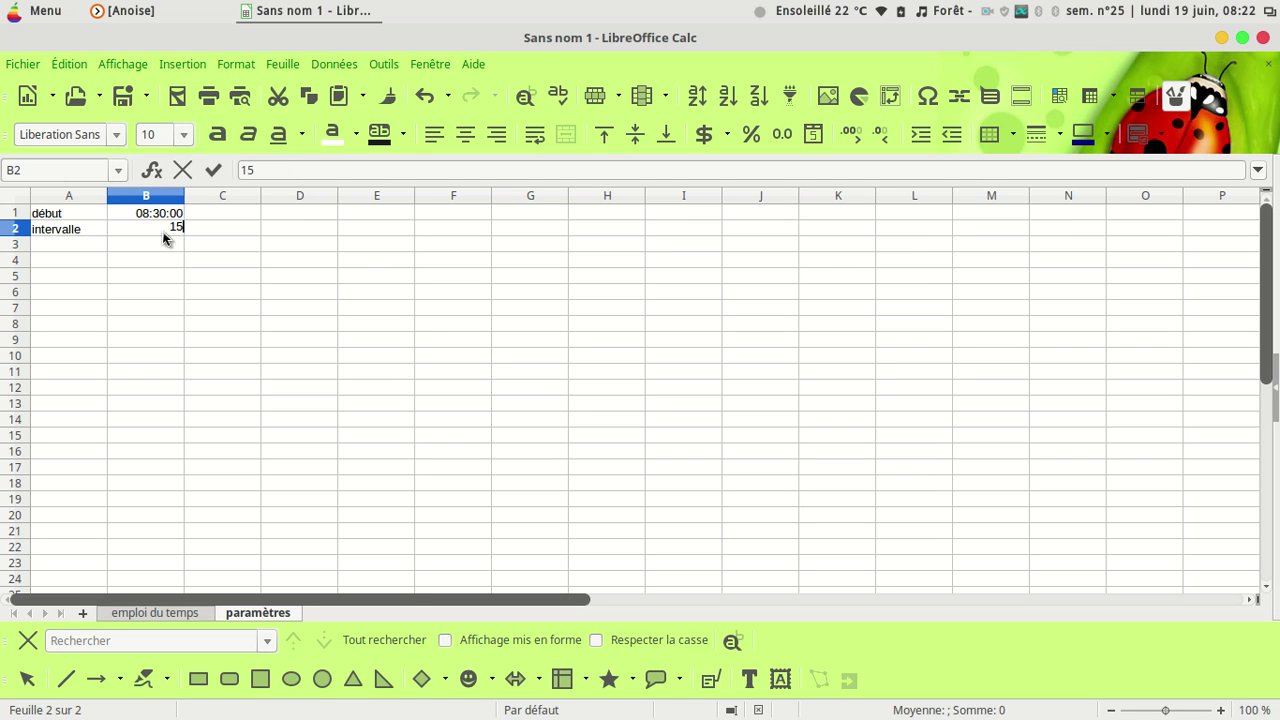
left_click(131, 287)
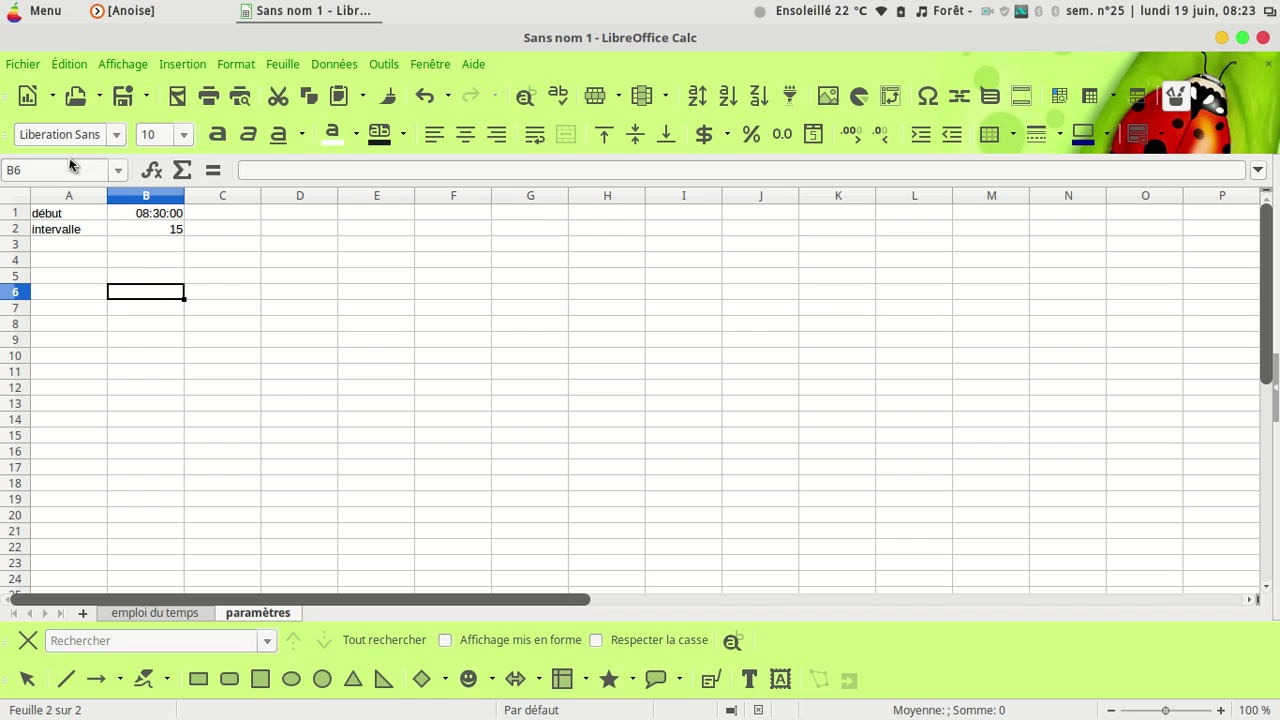
Define the name "intervalle" for cell B2 on the paramètres sheet.
left_click(158, 234)
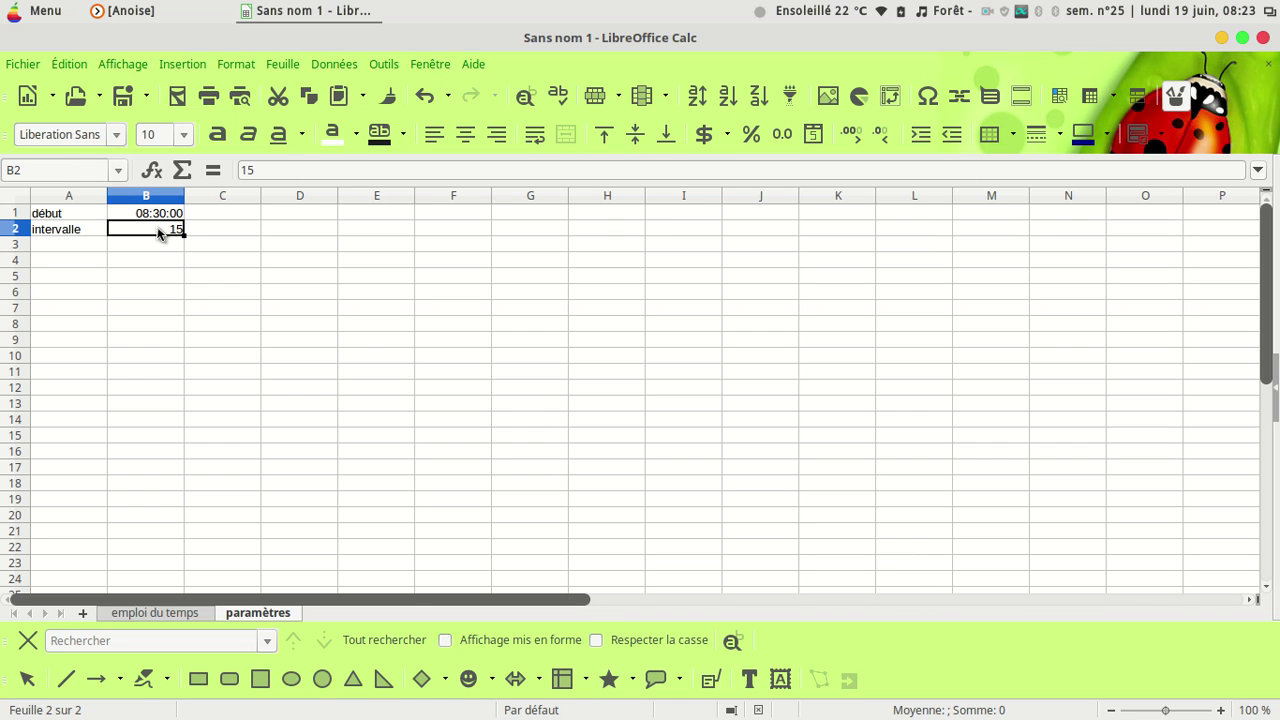
left_click(6, 171)
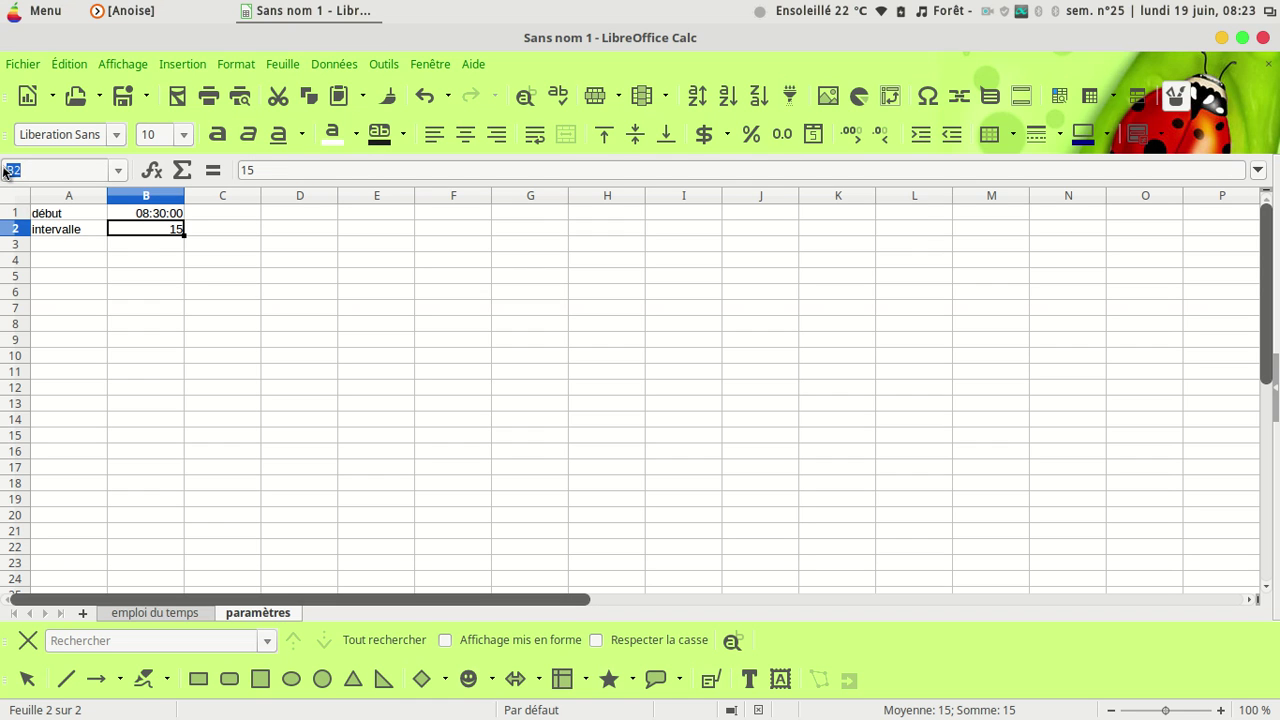
type("inter")
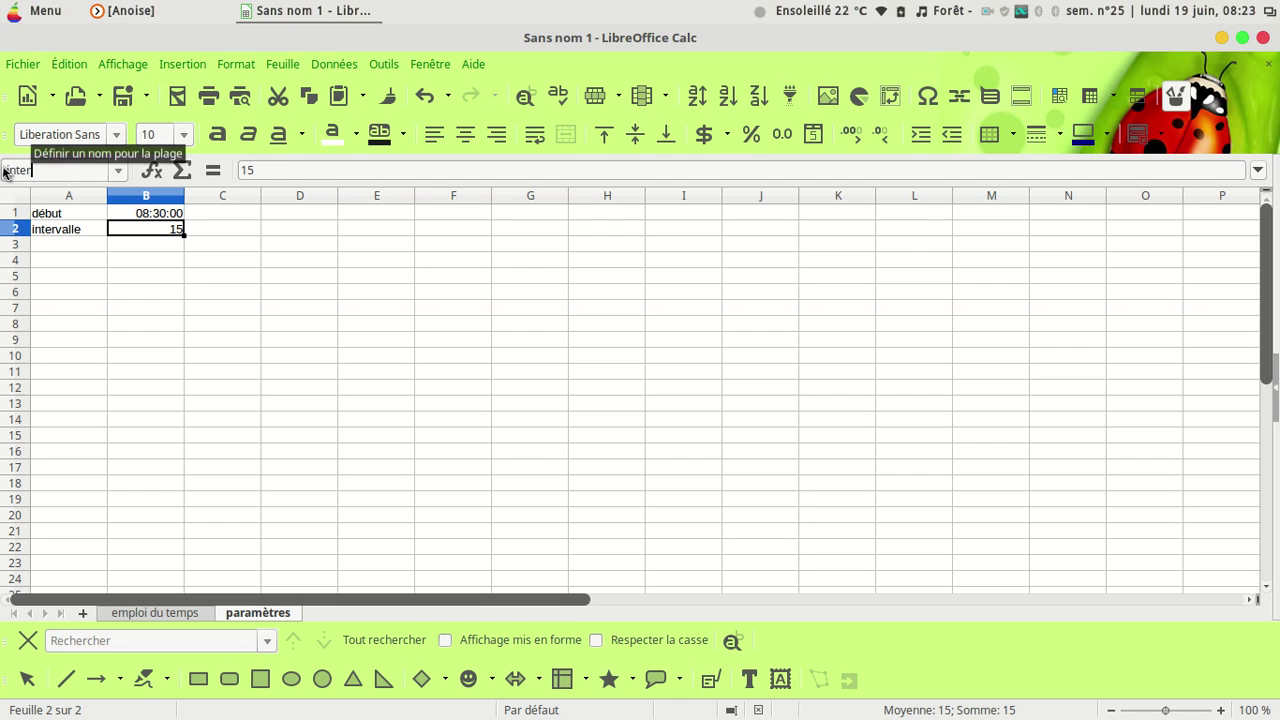
type("valle")
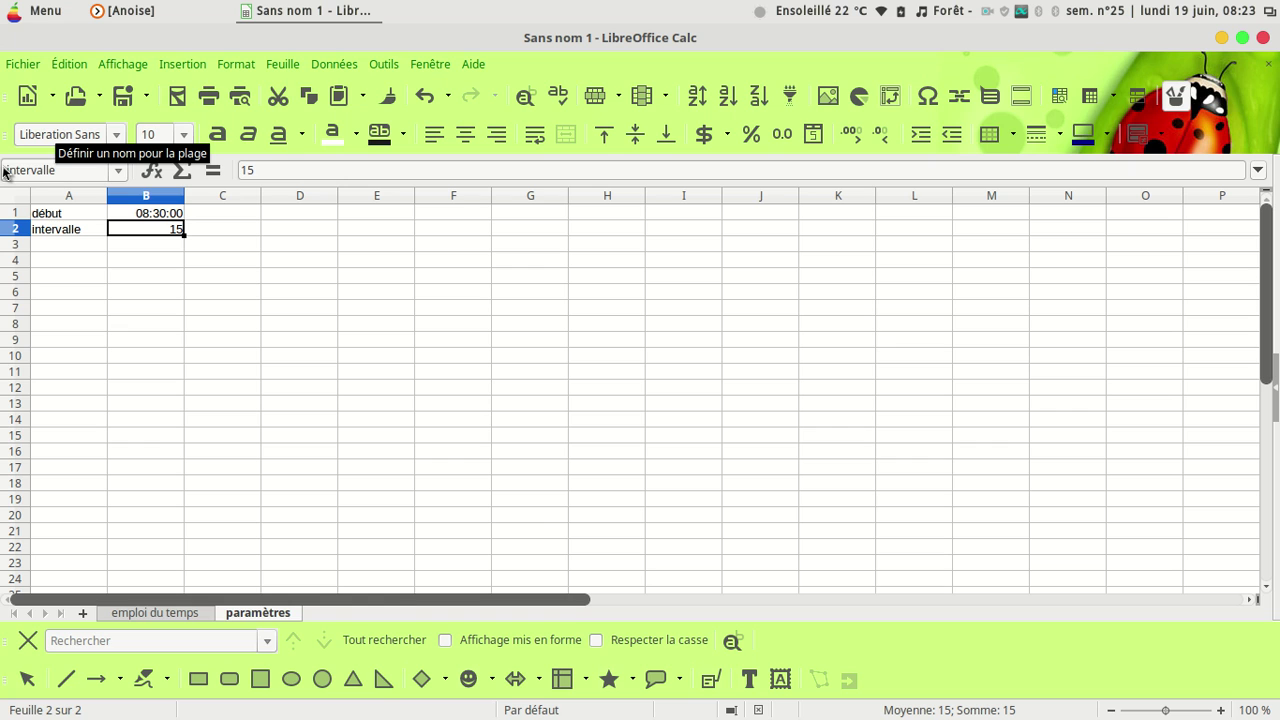
key("Return")
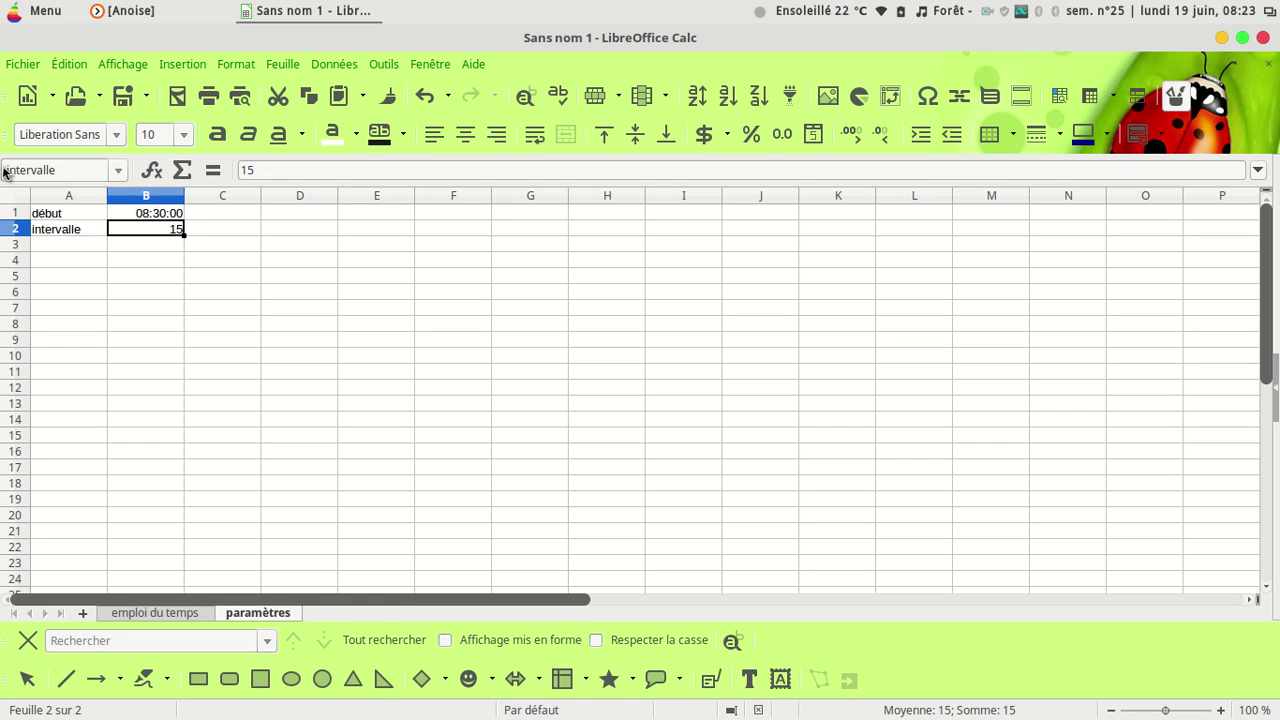
Replace the time in A2 of the emploi du temps sheet with the formula =paramètres.B1.
left_click(151, 615)
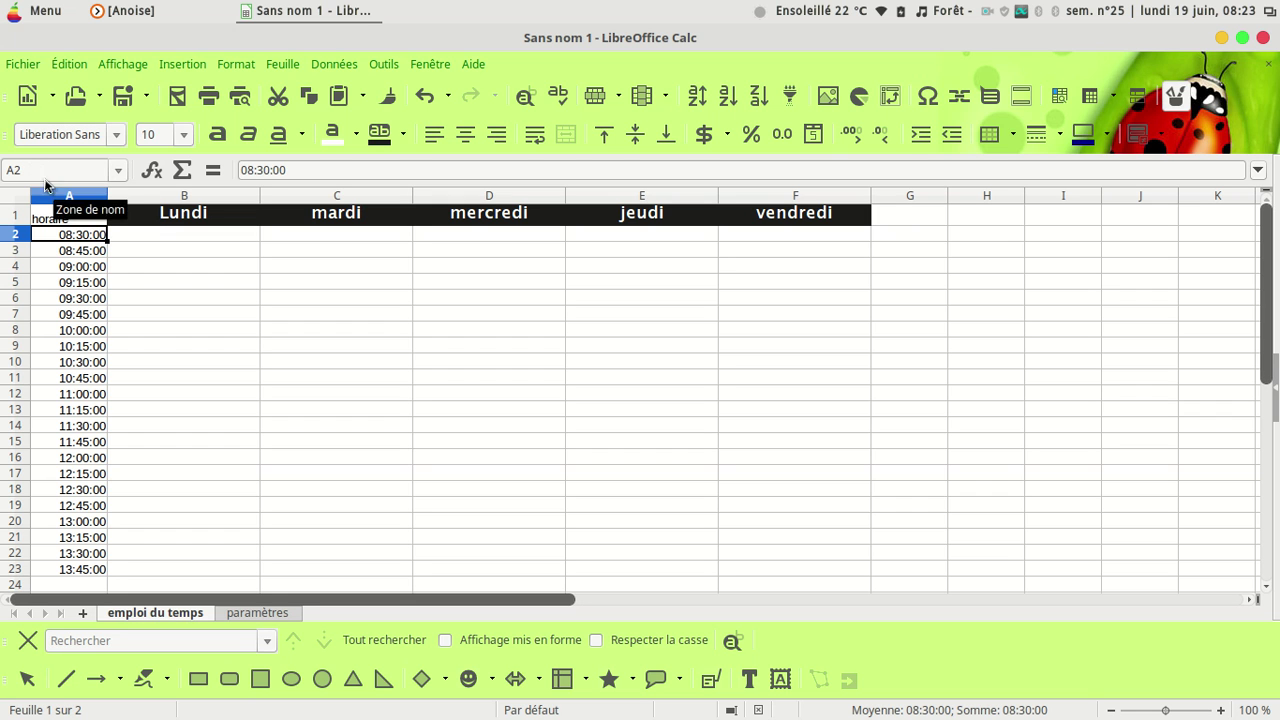
triple_click(298, 170)
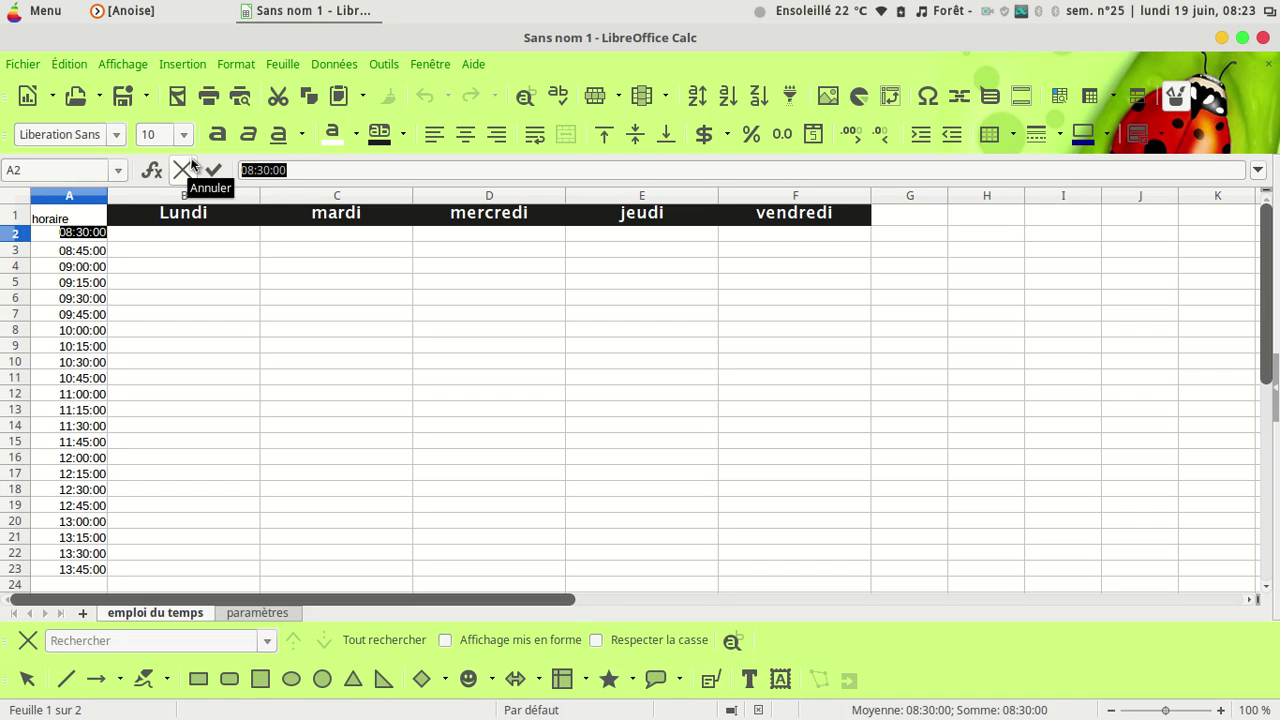
type("=")
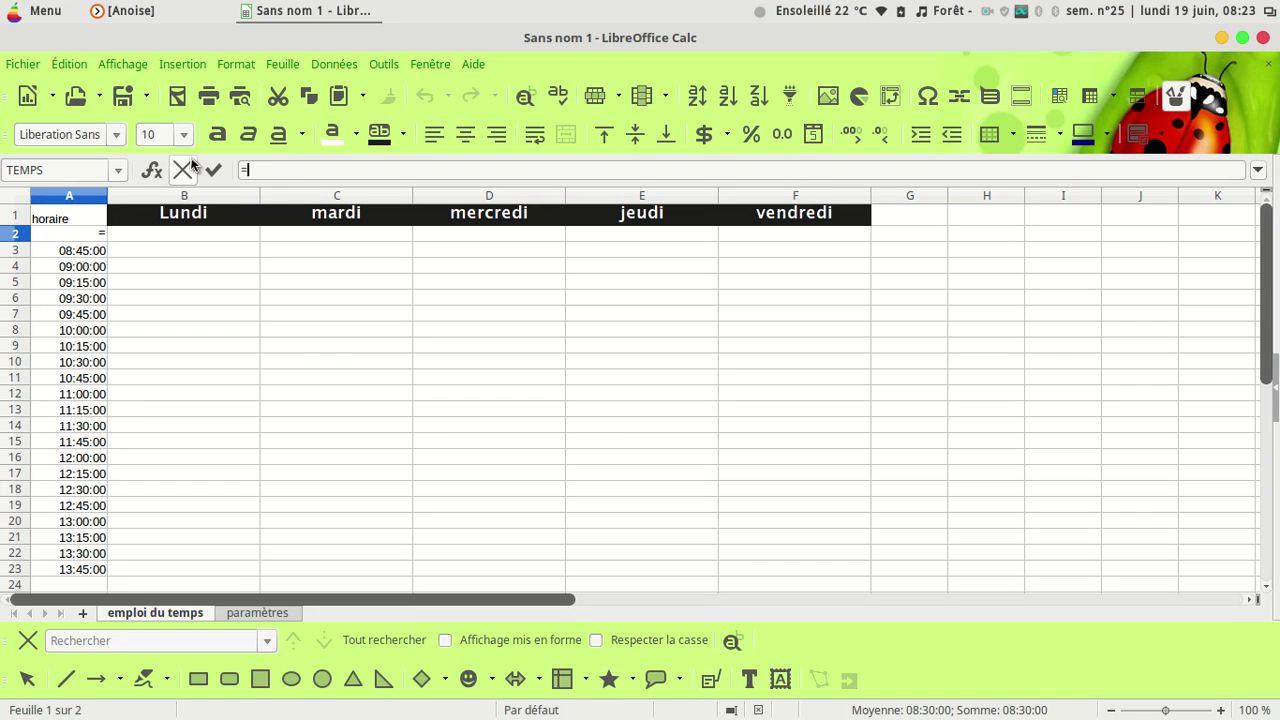
left_click(255, 612)
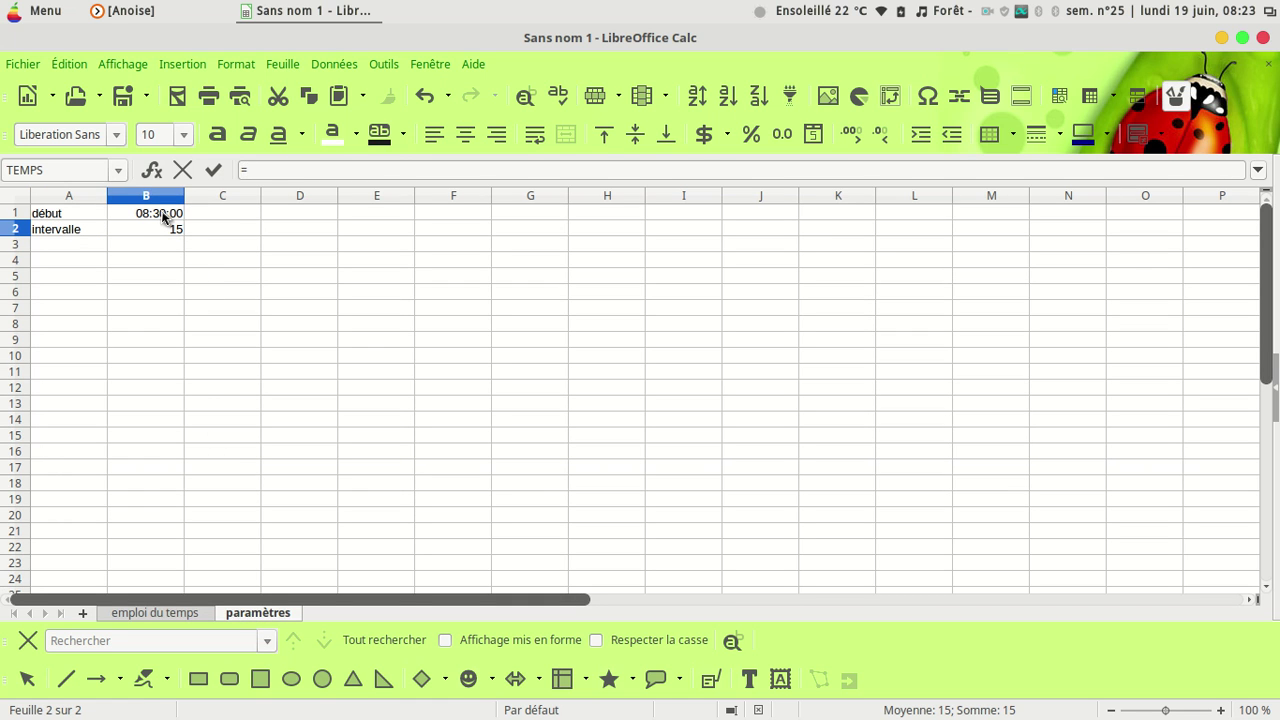
left_click(163, 215)
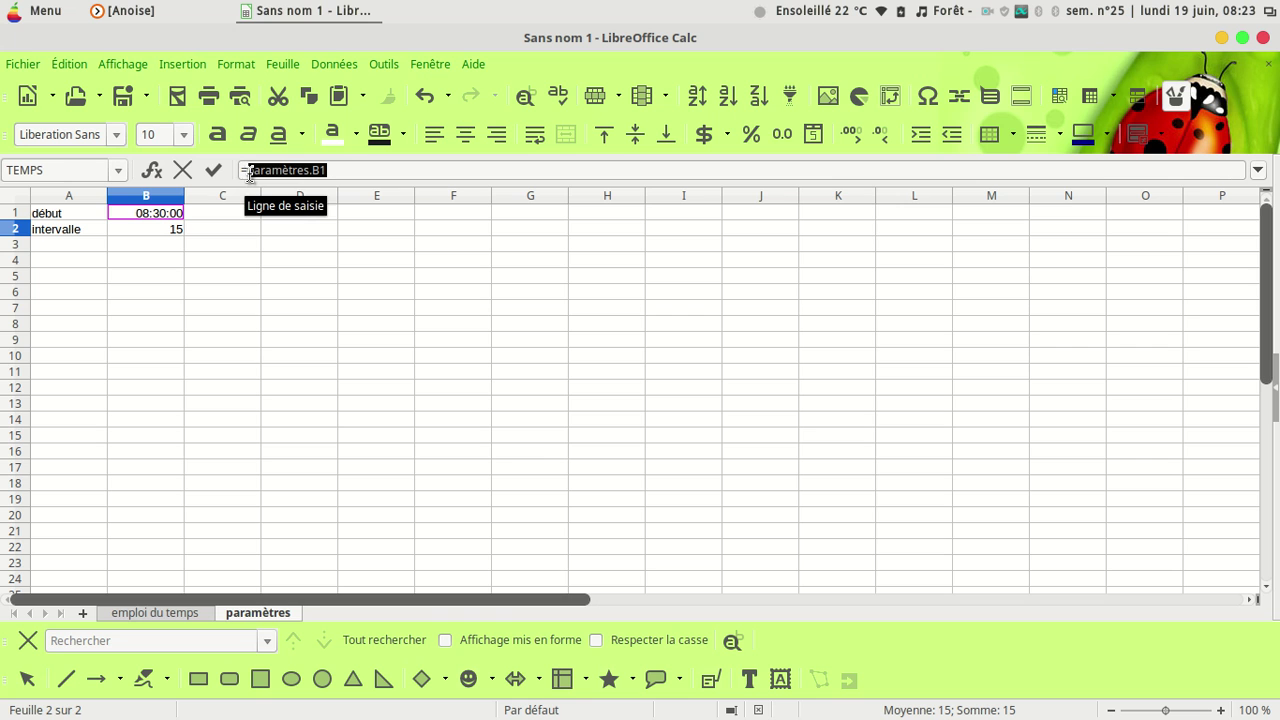
left_click(213, 170)
left_click(90, 238)
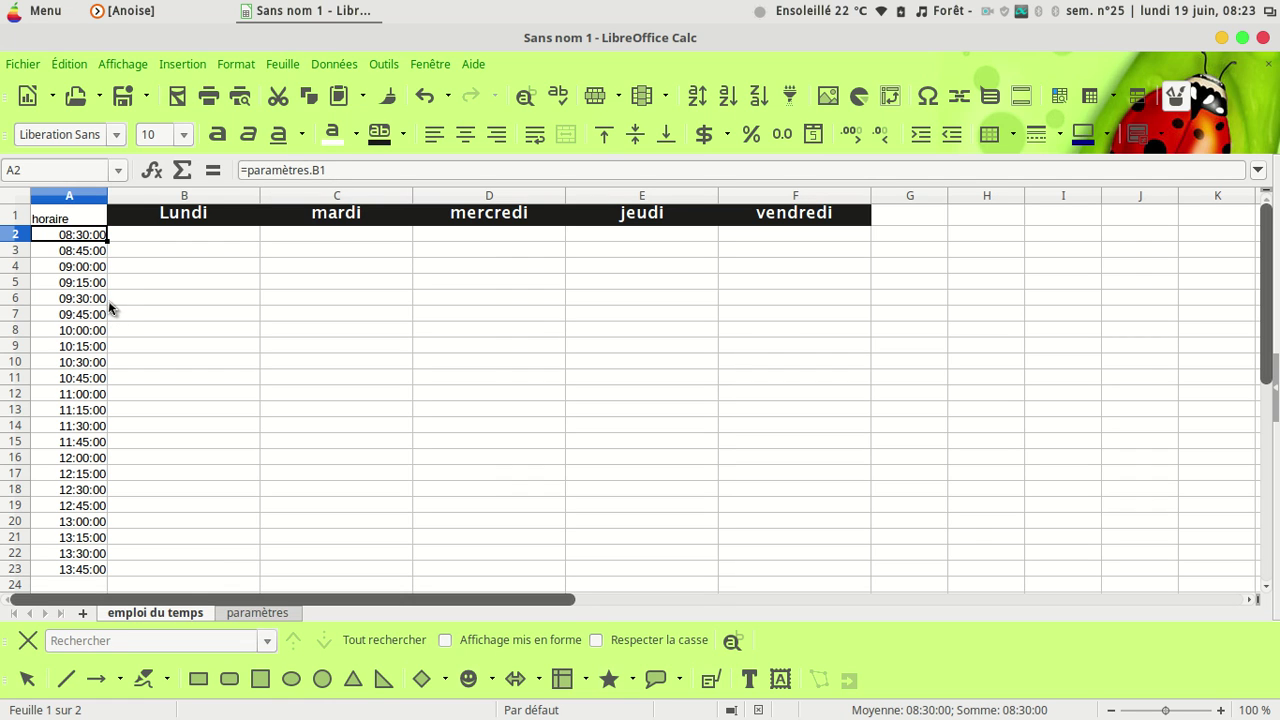
Set the start time in B1 of the paramètres sheet to 8:45, and return to cell A3 of the emploi du temps sheet.
left_click(249, 616)
left_click(168, 214)
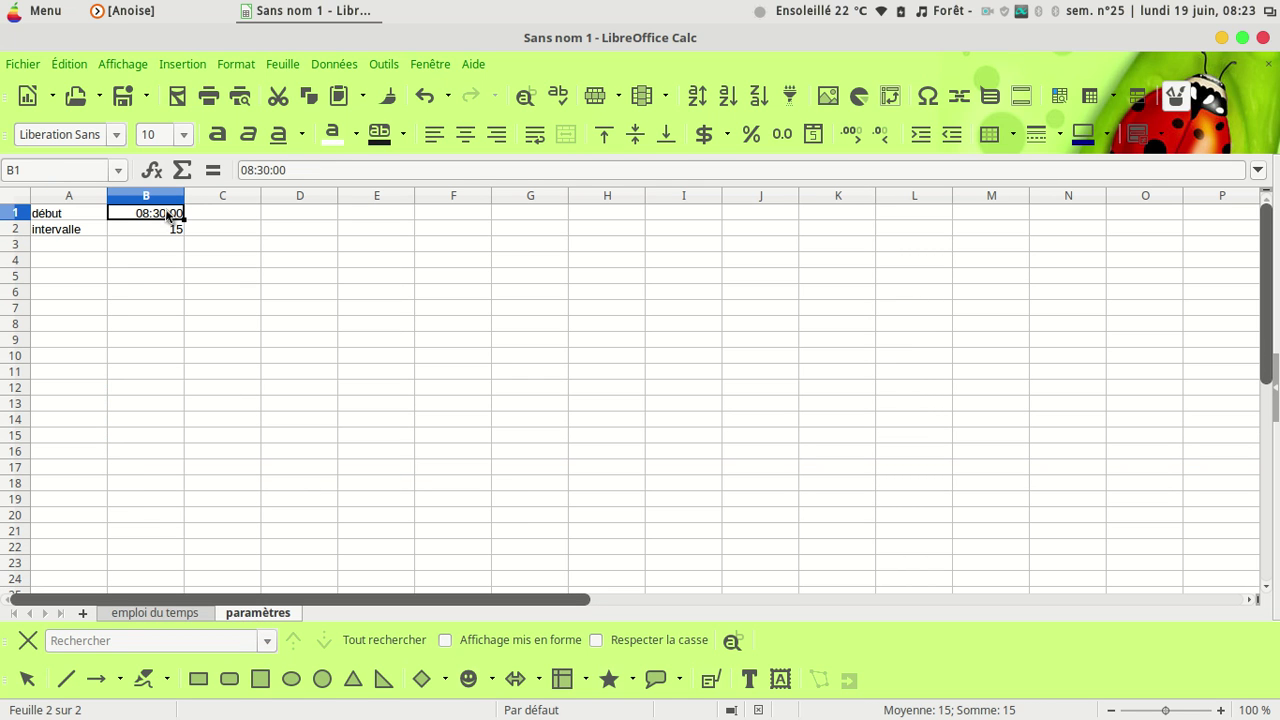
type("8:45")
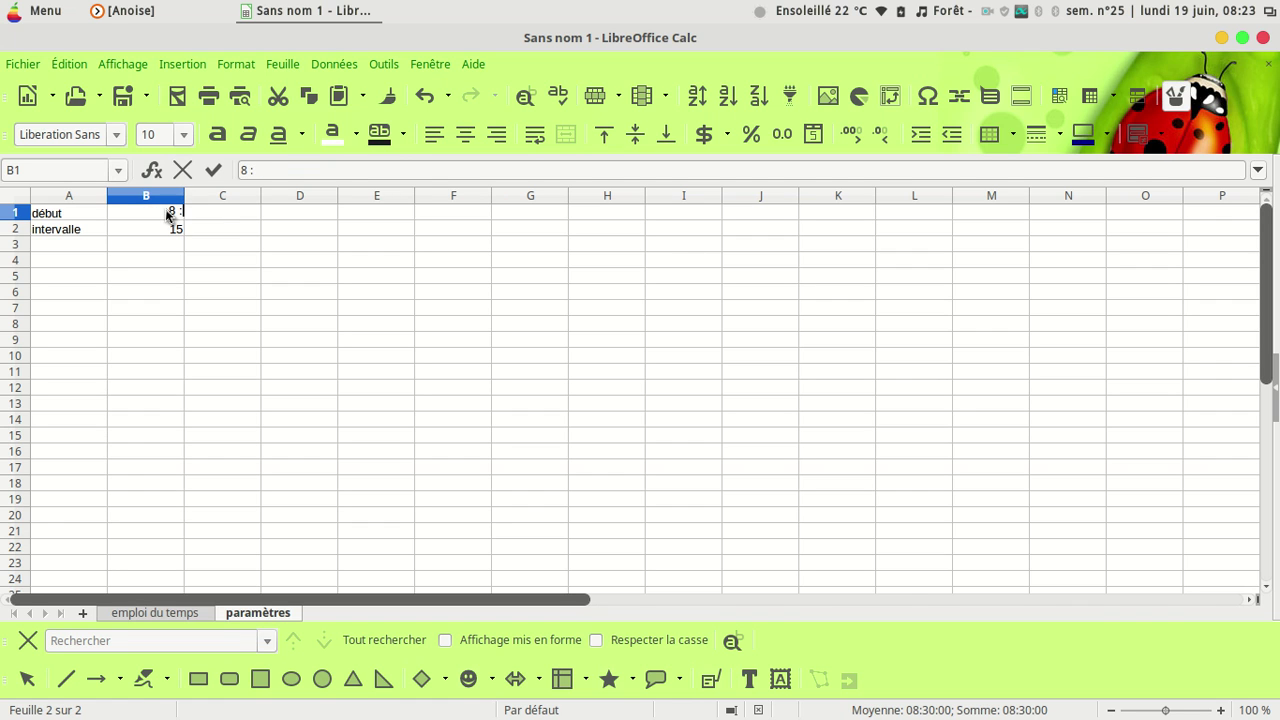
left_click(213, 170)
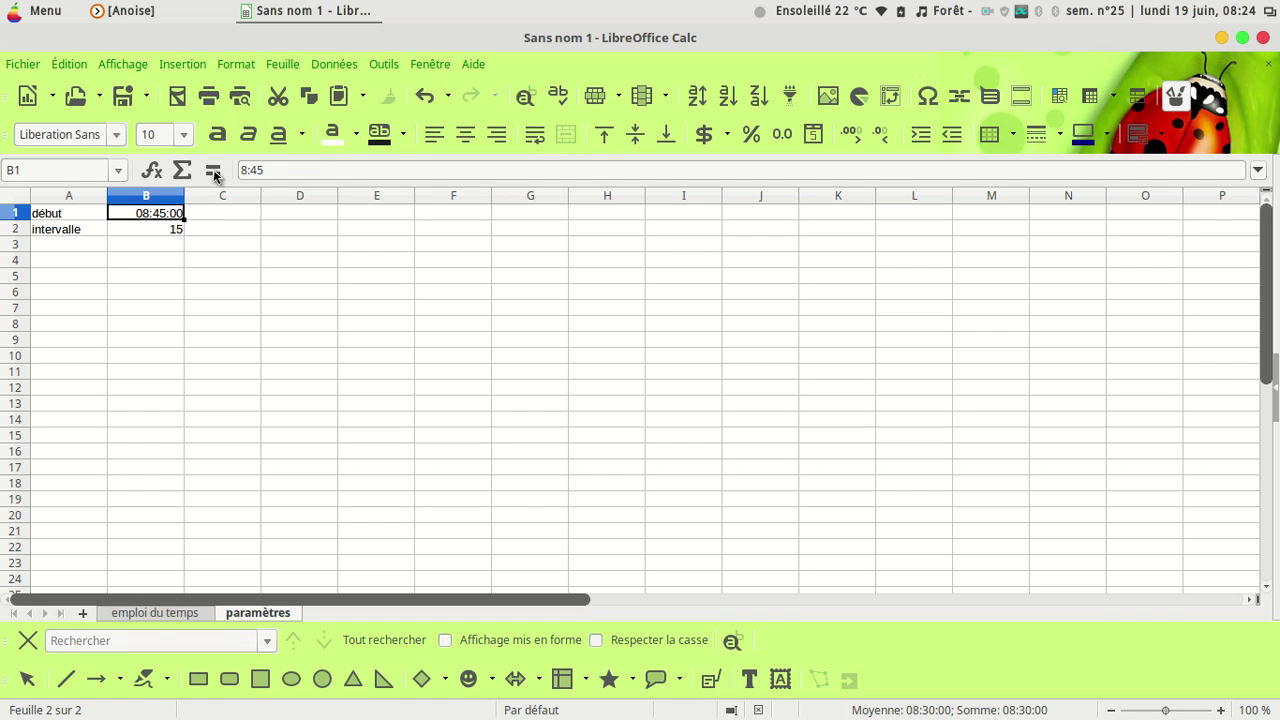
left_click(147, 614)
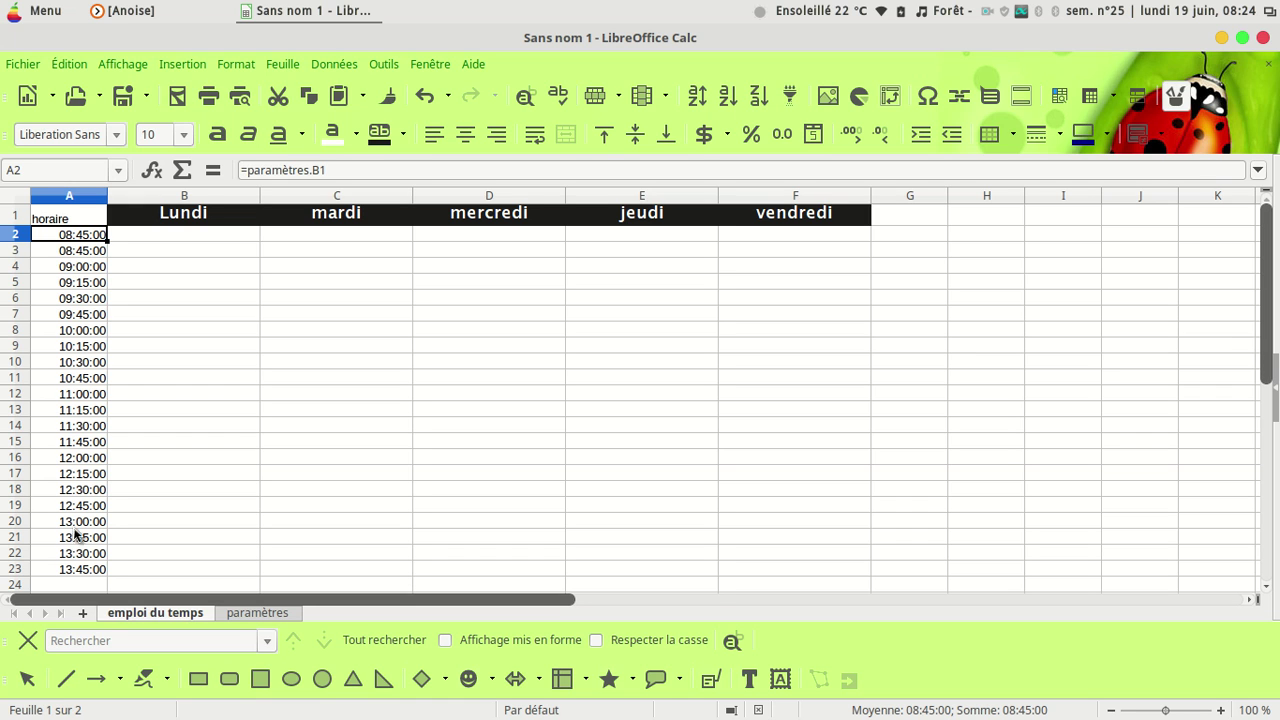
left_click(91, 251)
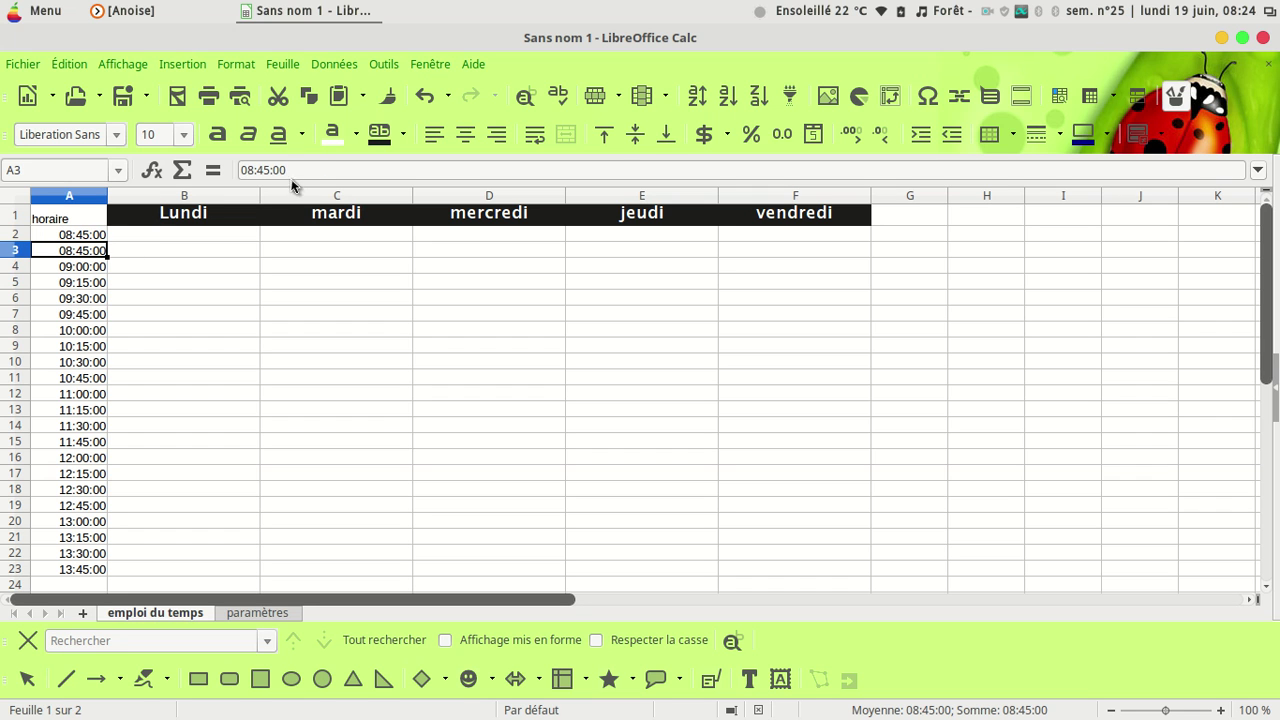
Replace the time in A3 of the emploi du temps sheet with the formula =A2+TEMPS(0;intervalle;0).
left_click_drag(292, 170, 218, 163)
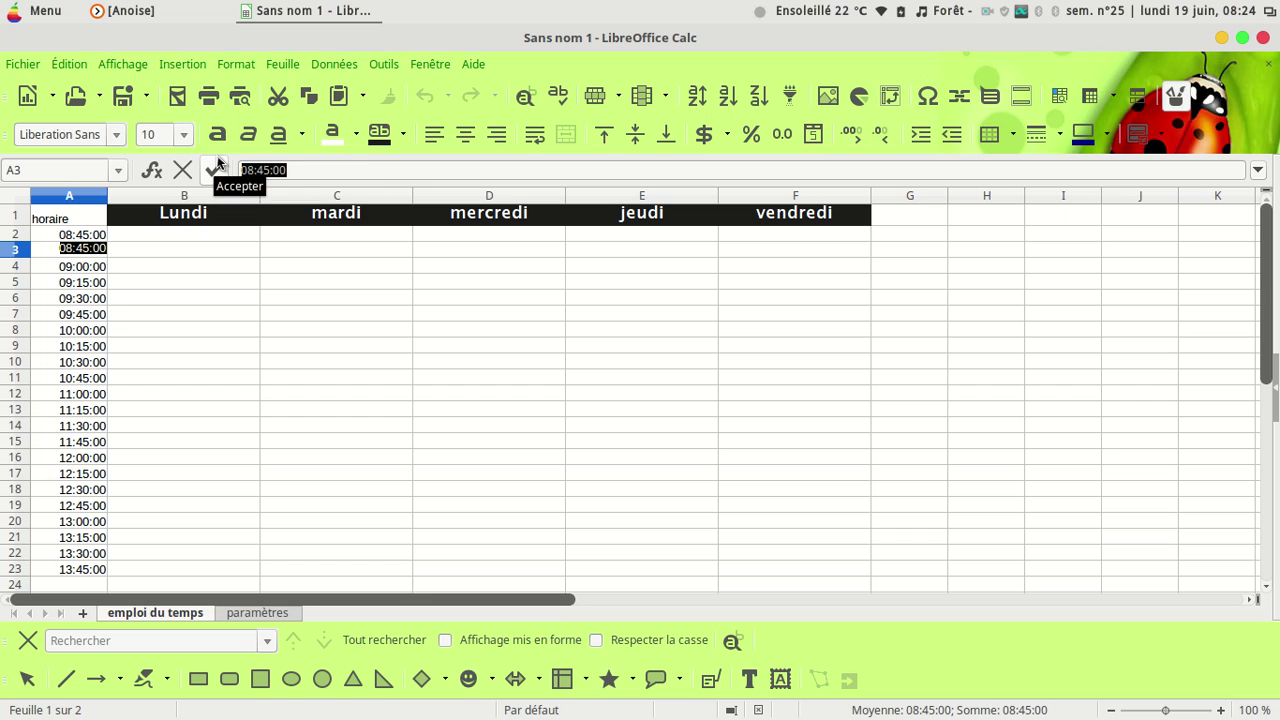
type("=")
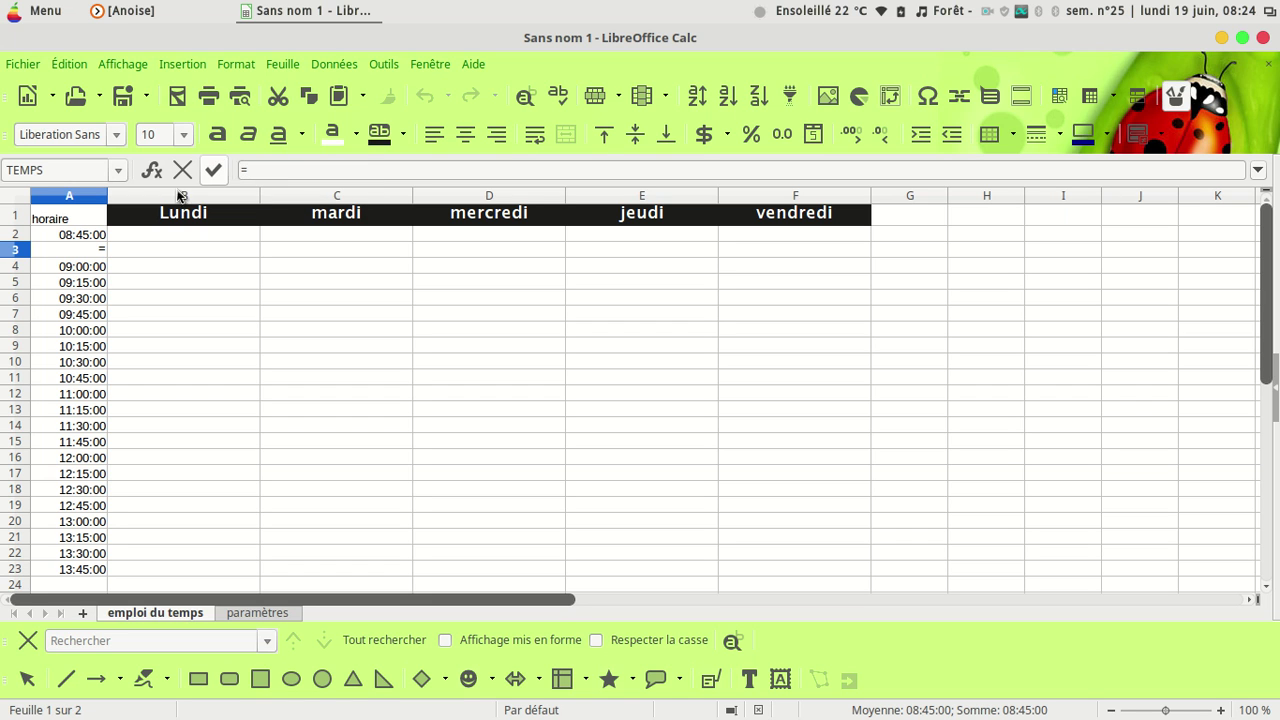
left_click(83, 235)
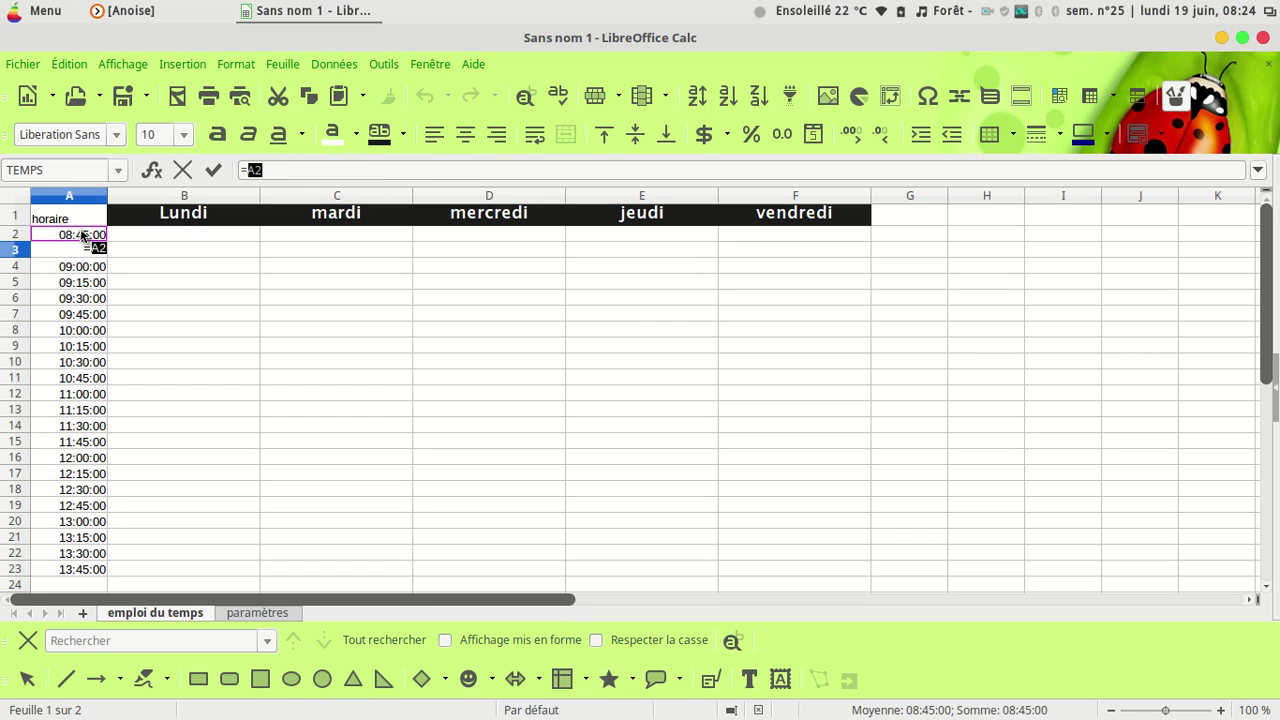
left_click(279, 171)
type("+")
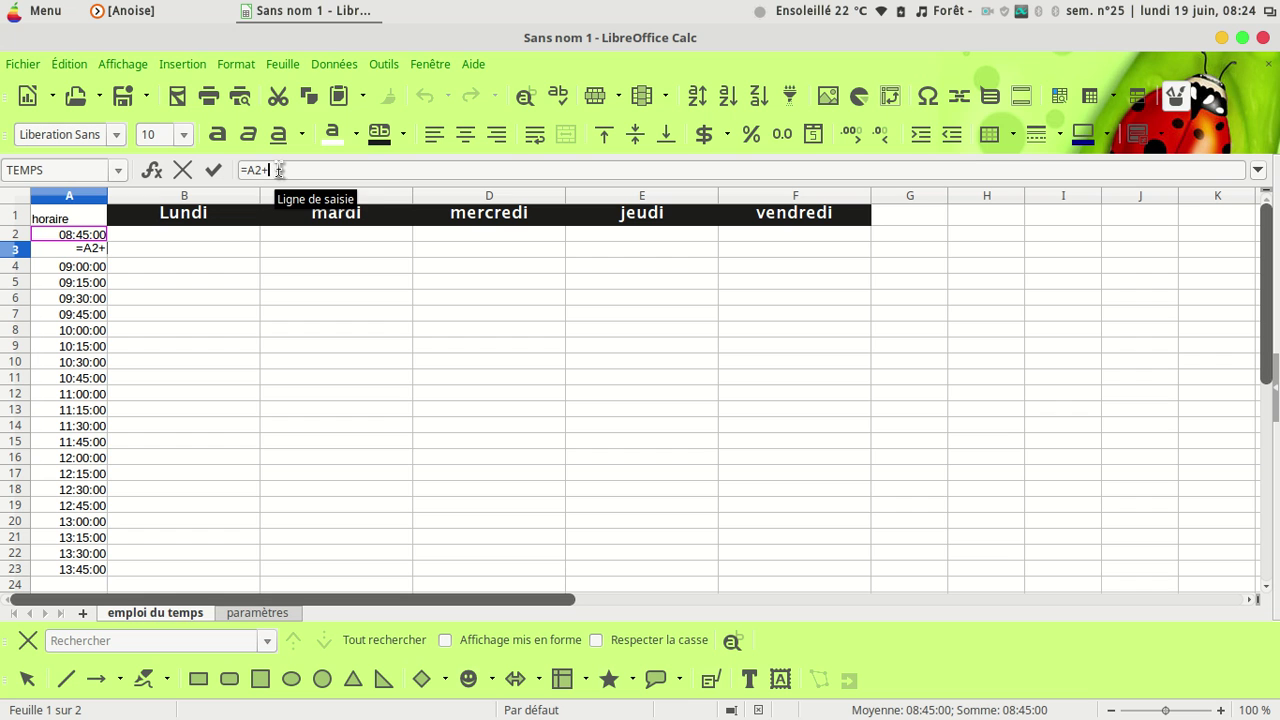
type("TEMP")
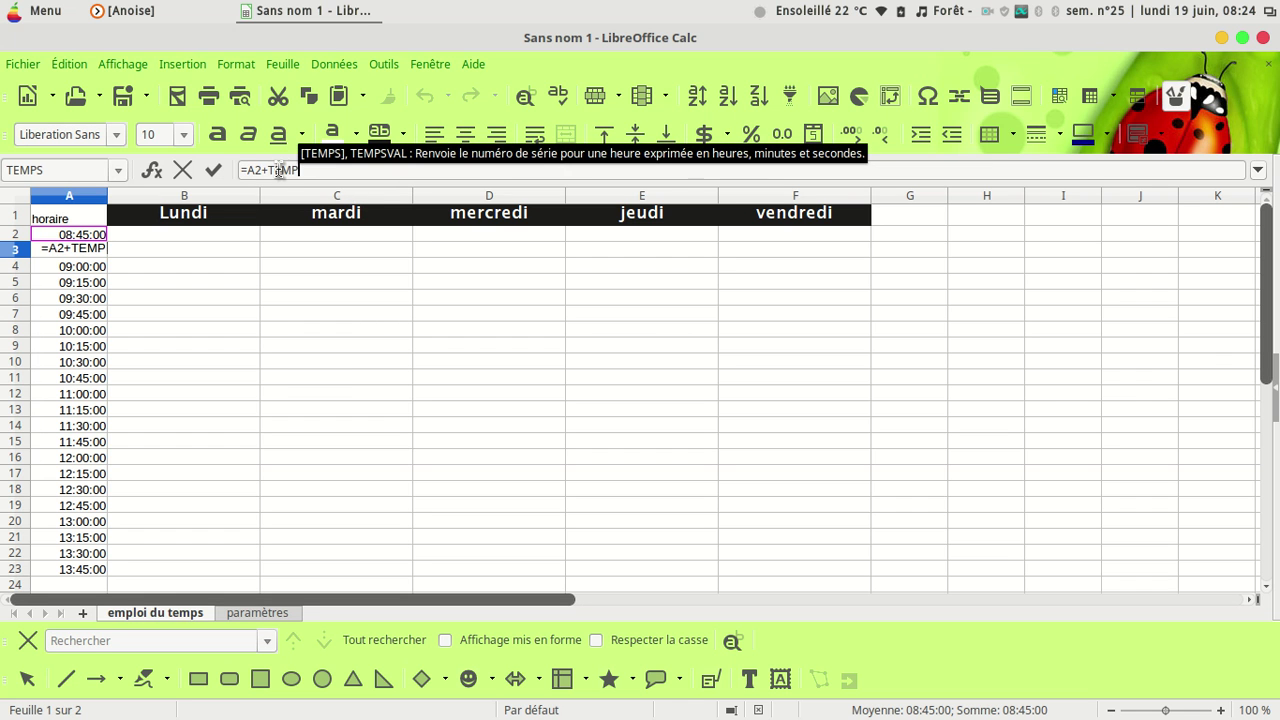
type("S")
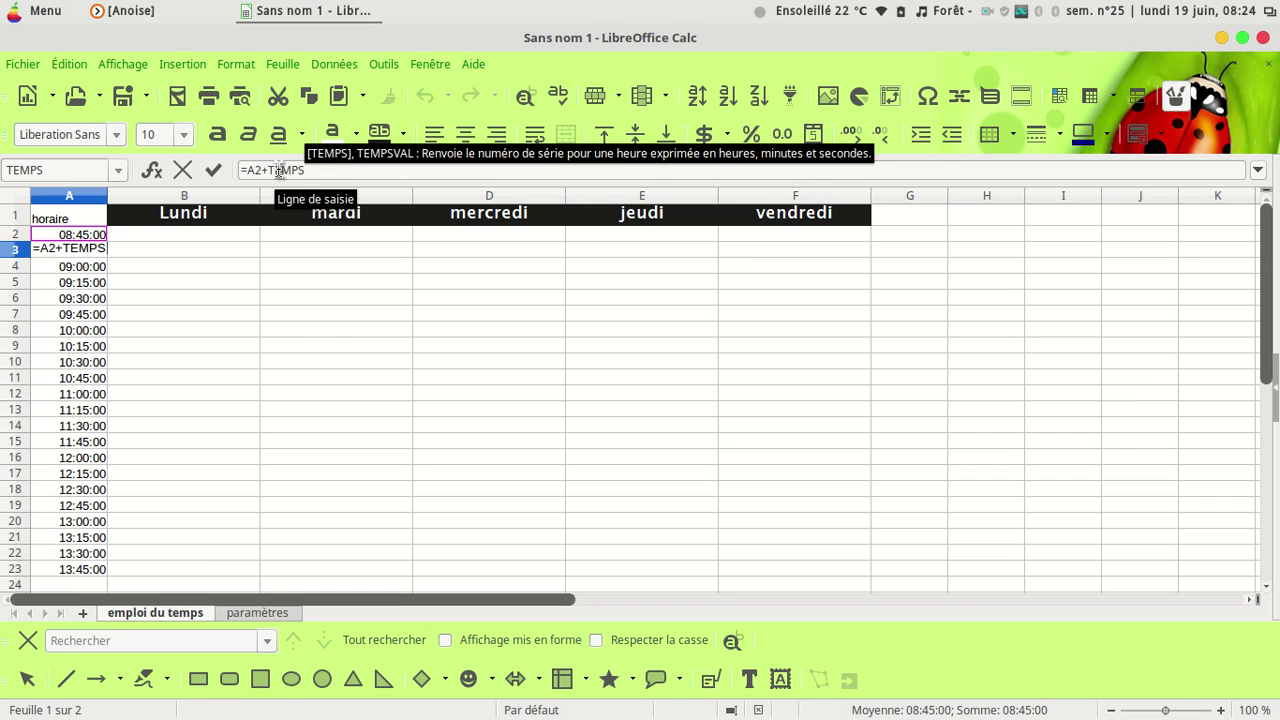
type("(")
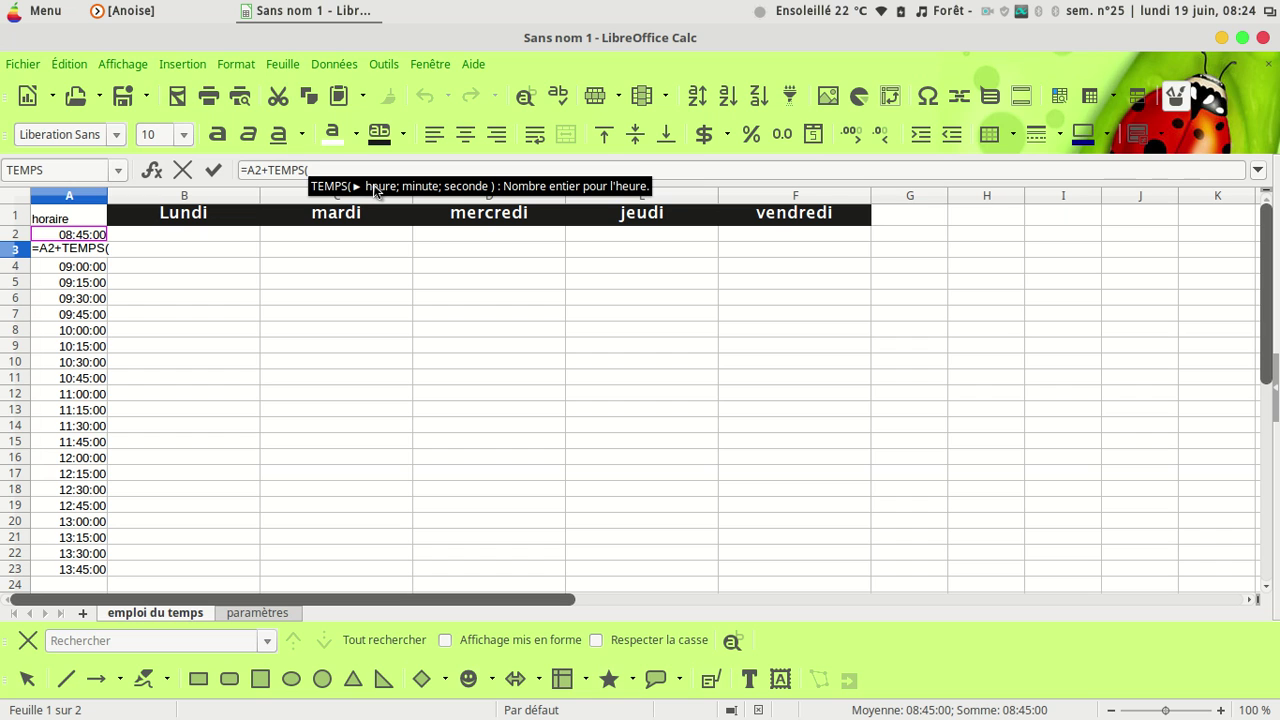
type("0")
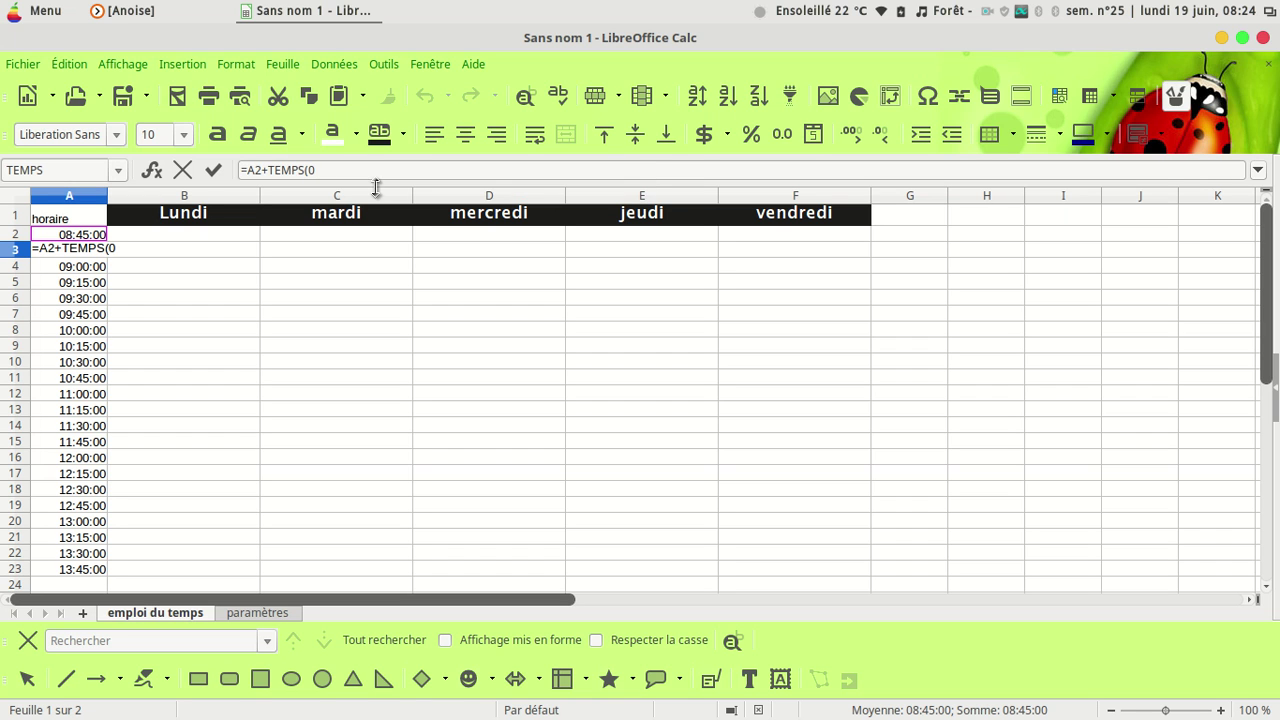
type(";")
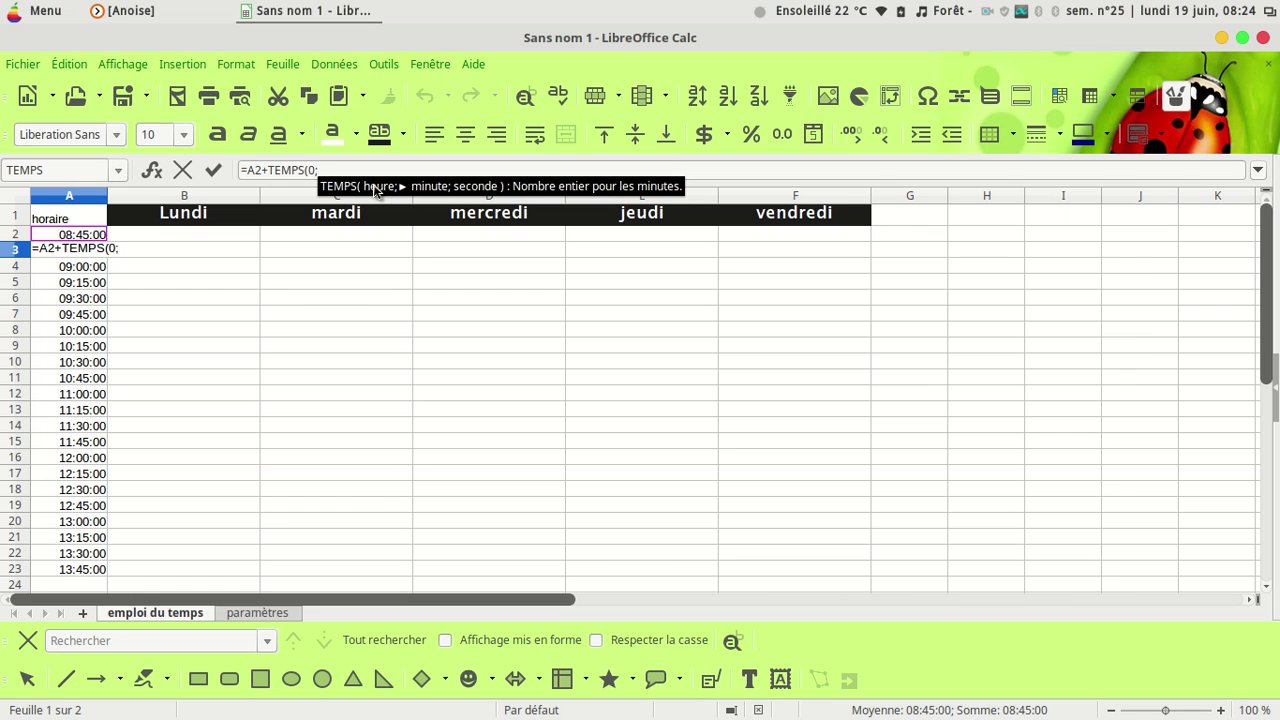
type("inte")
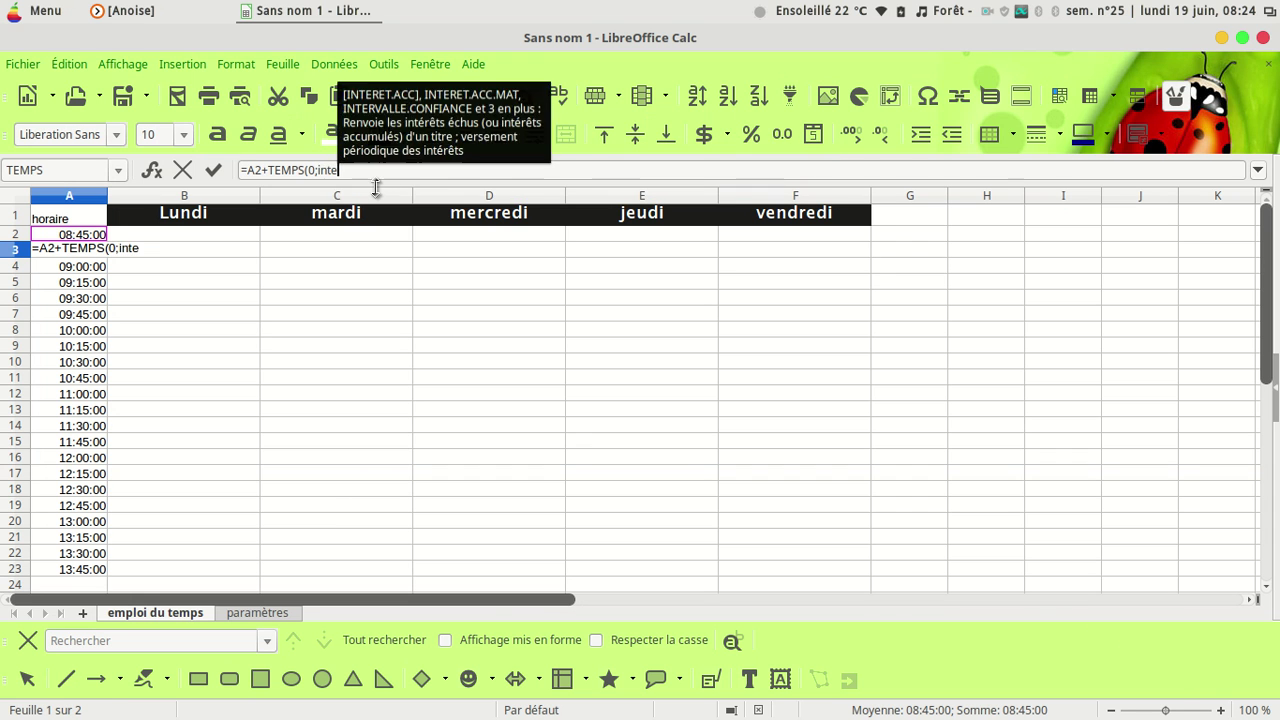
type("rvalle")
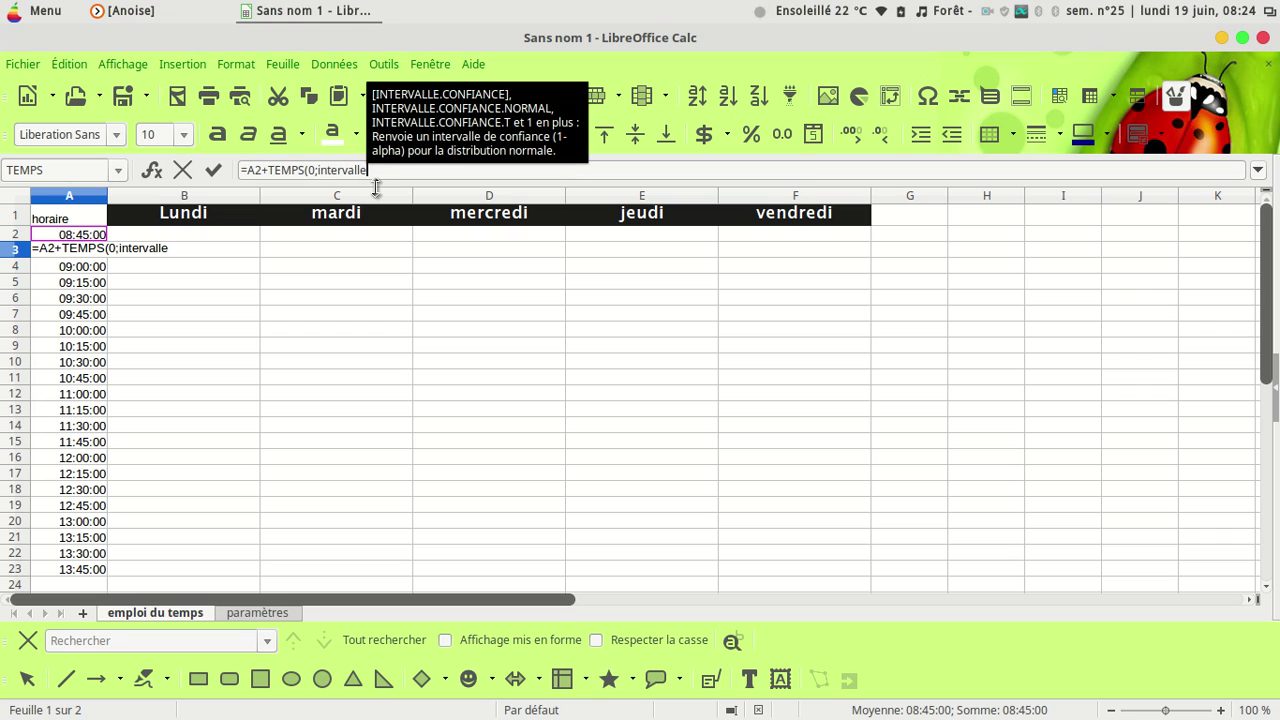
type(";")
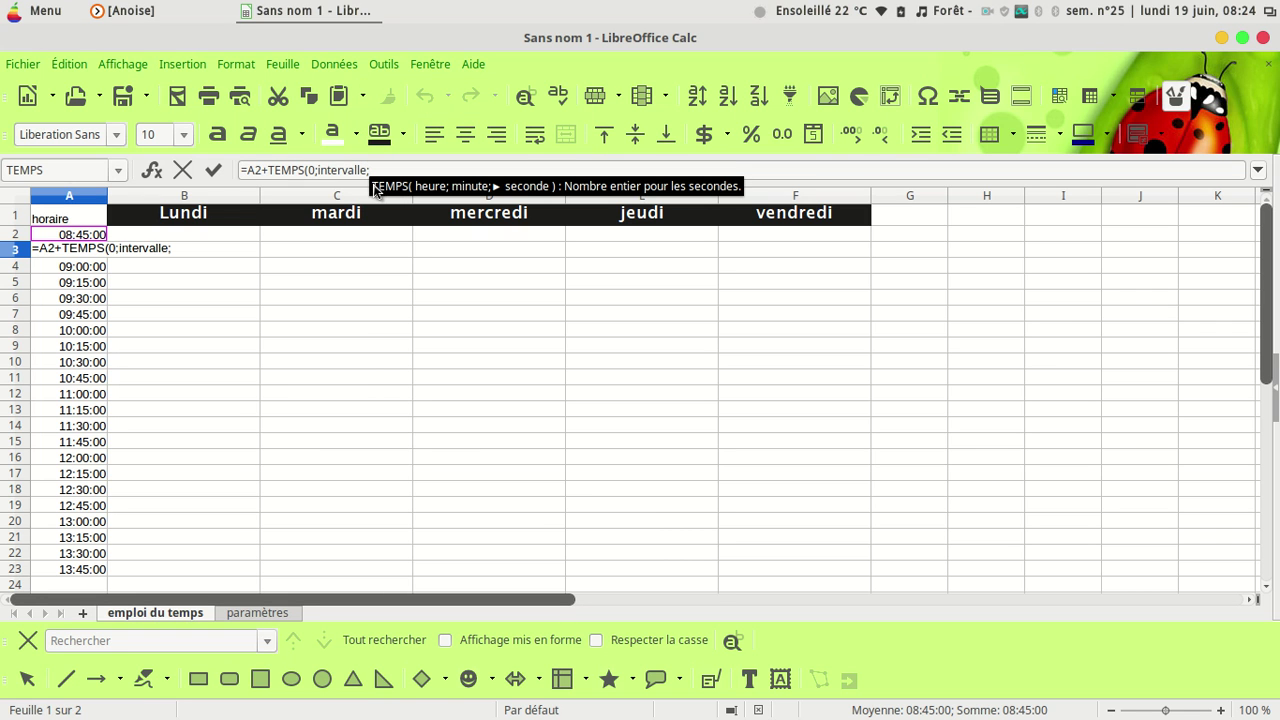
type("0")
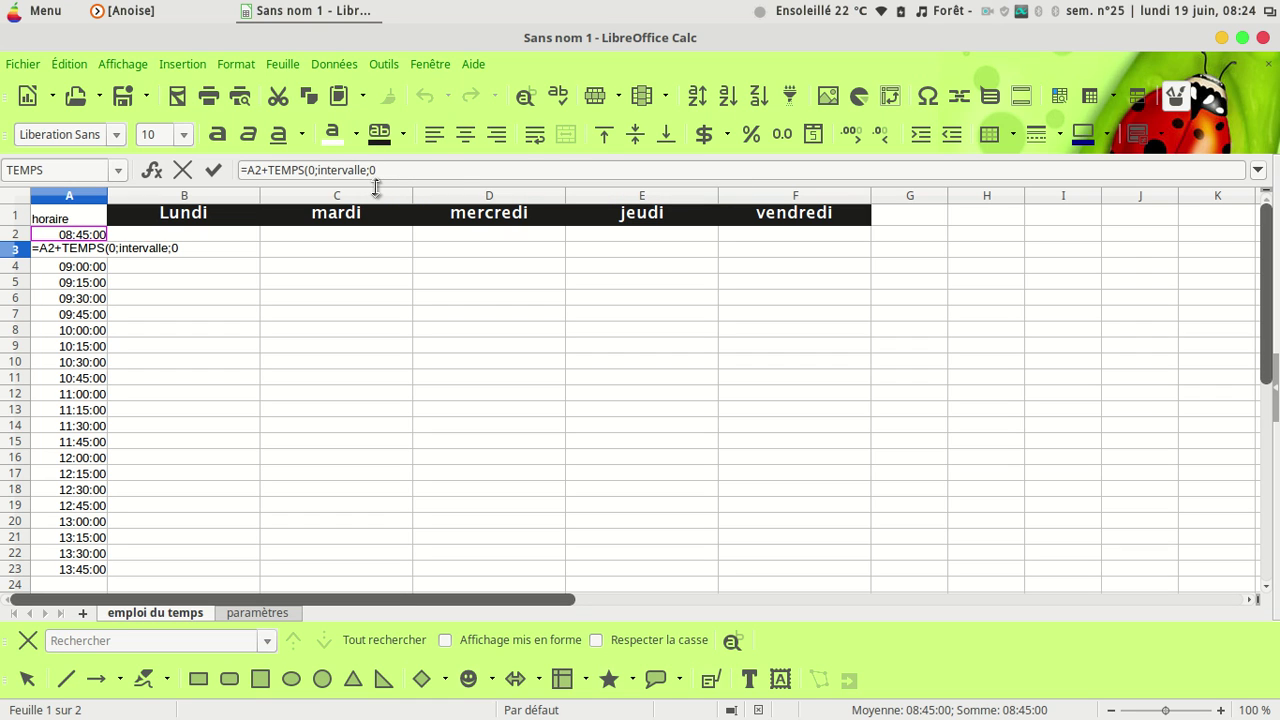
left_click(214, 170)
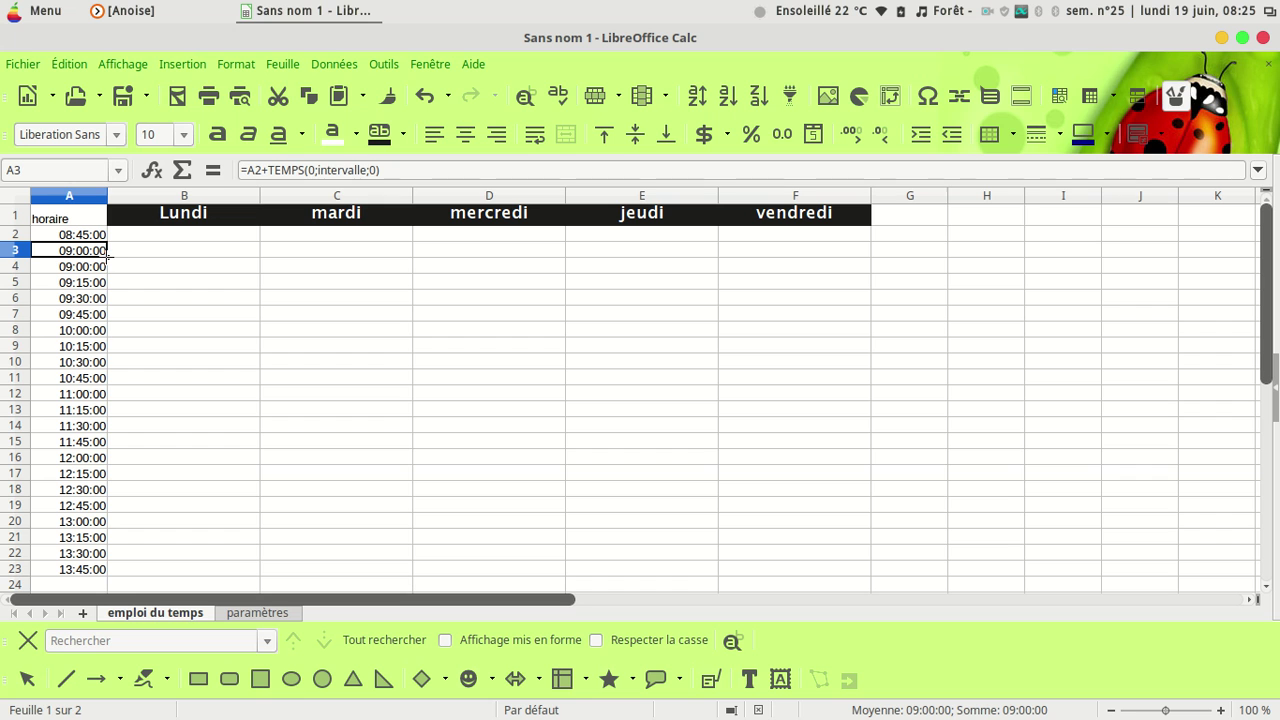
Fill the A3 formula down the horaire column through A37.
left_click_drag(108, 257, 103, 557)
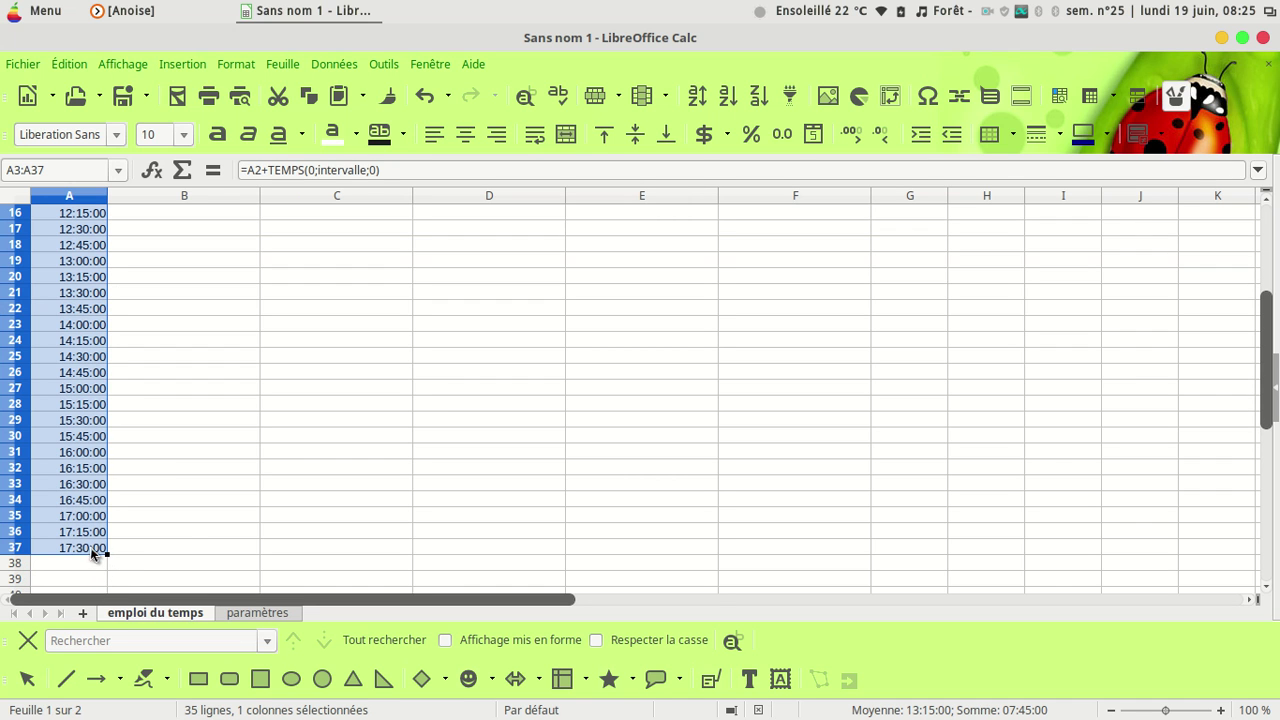
scroll(140, 521, "up", 5)
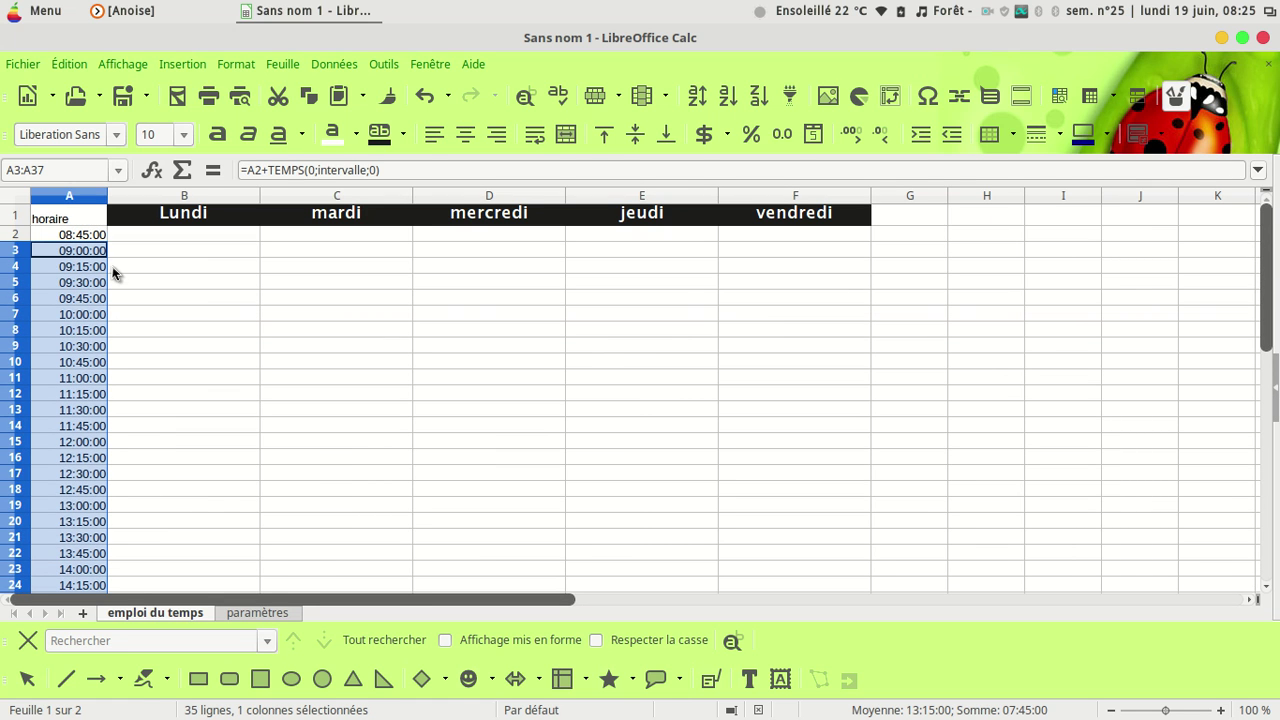
Set the intervalle value in B2 of the paramètres sheet to 30, and check the times on the emploi du temps sheet.
left_click(250, 613)
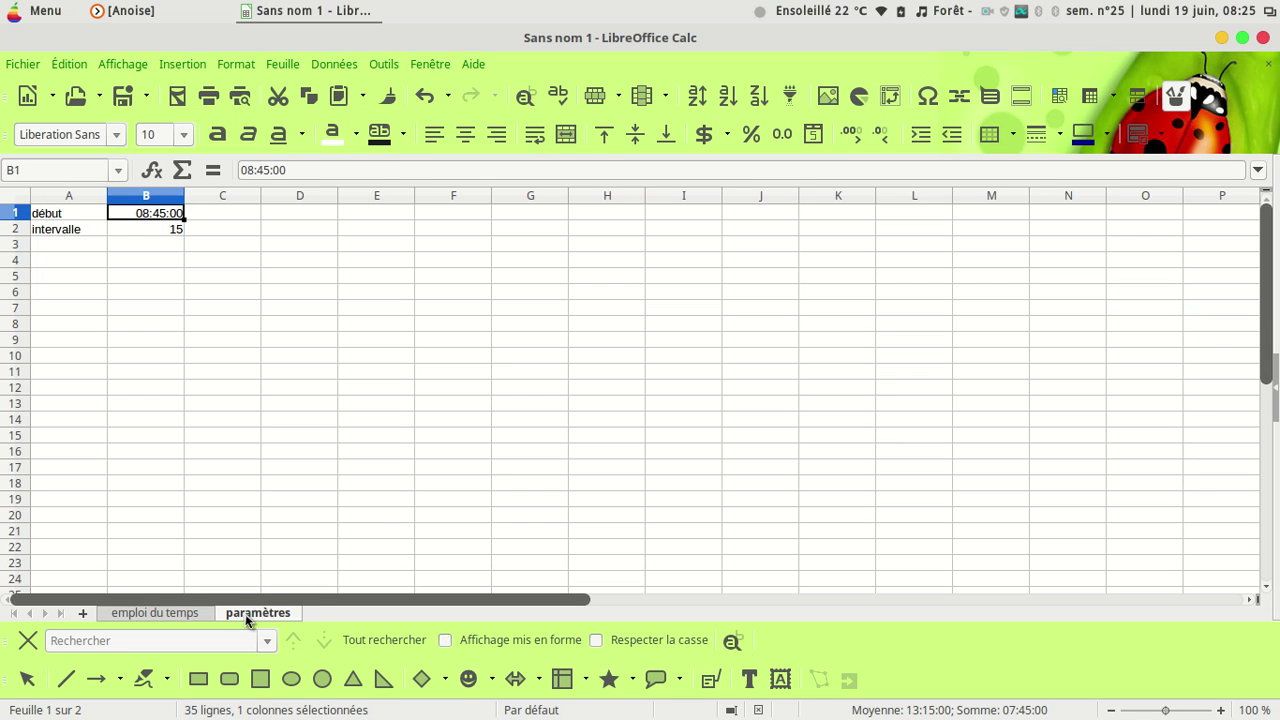
left_click(174, 238)
type("30")
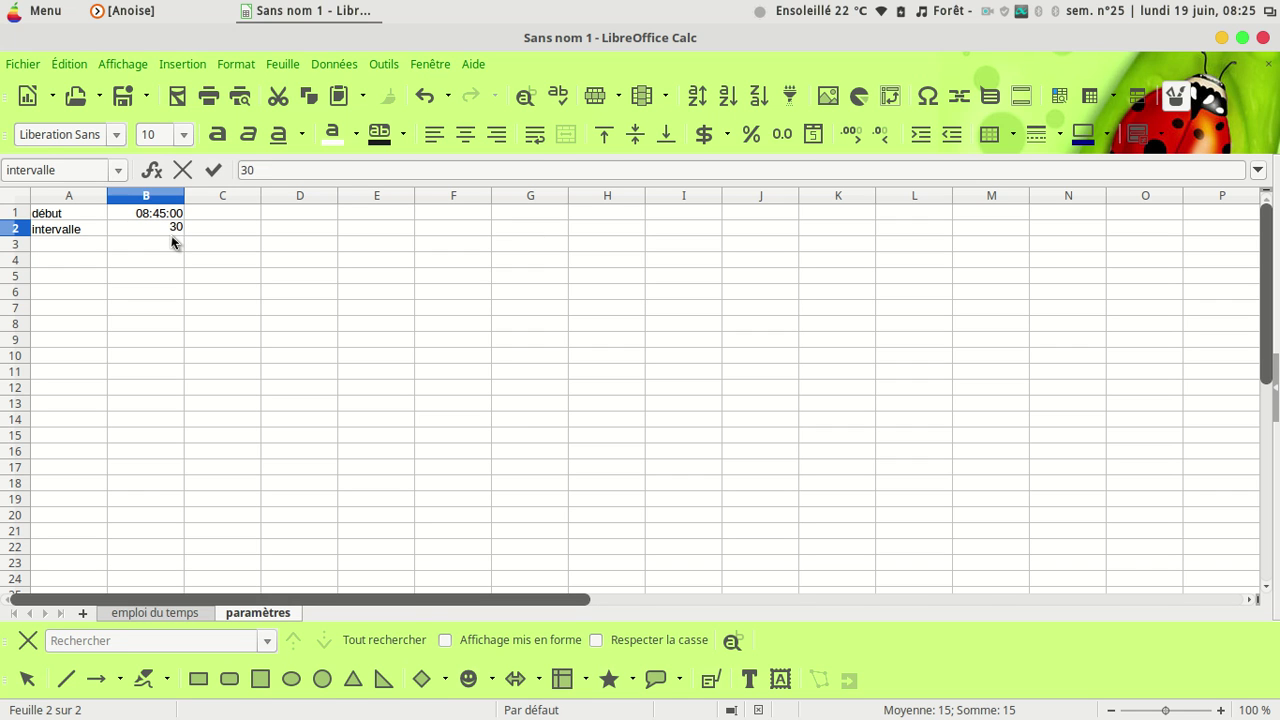
key("Return")
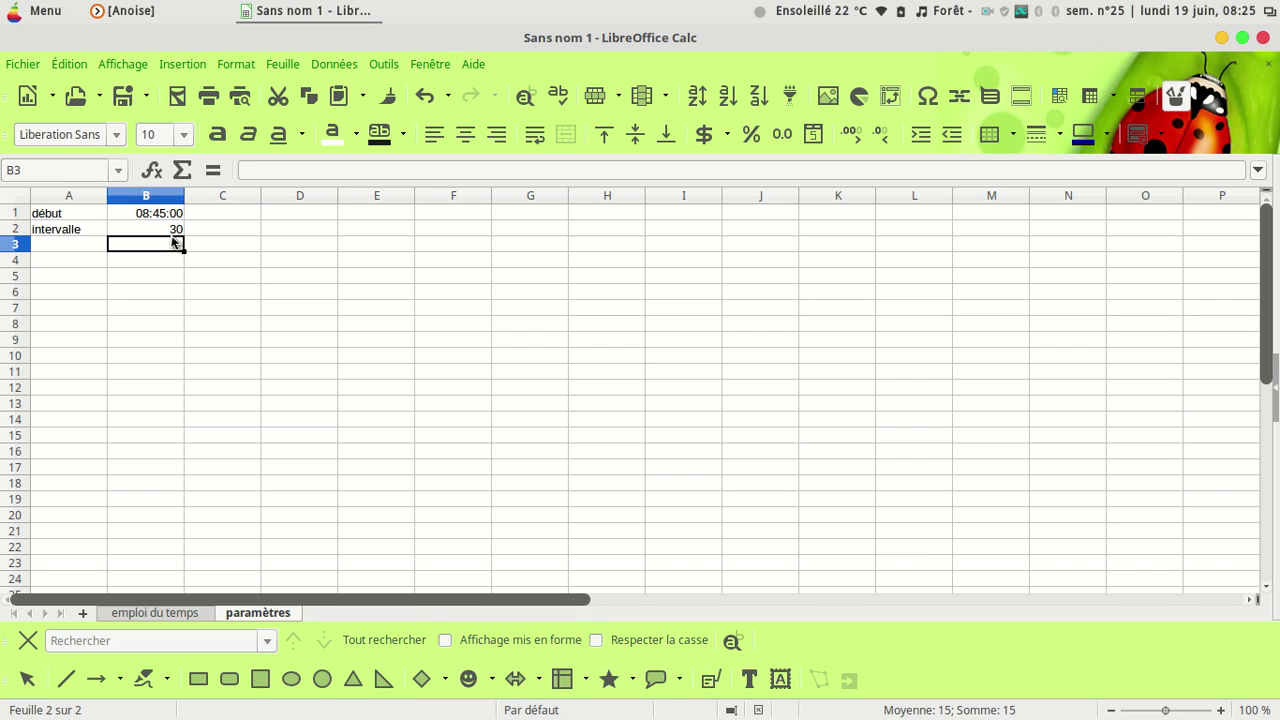
left_click(155, 612)
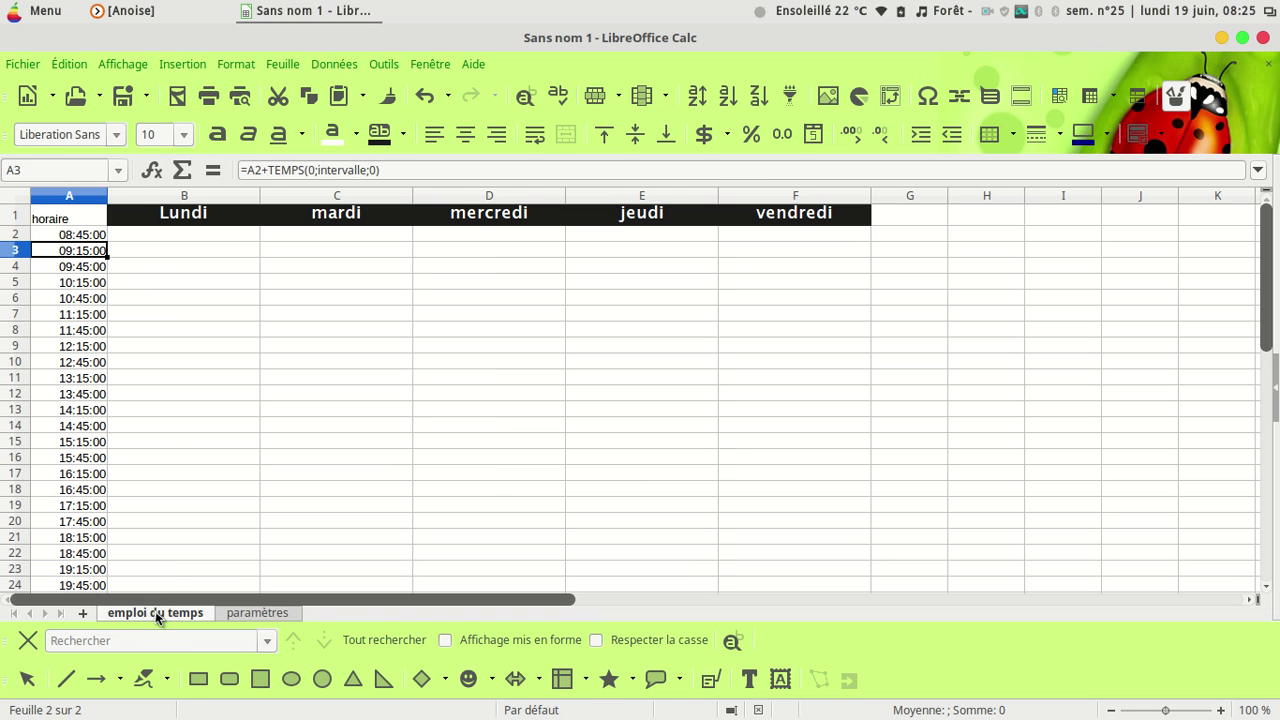
left_click_drag(207, 313, 210, 304)
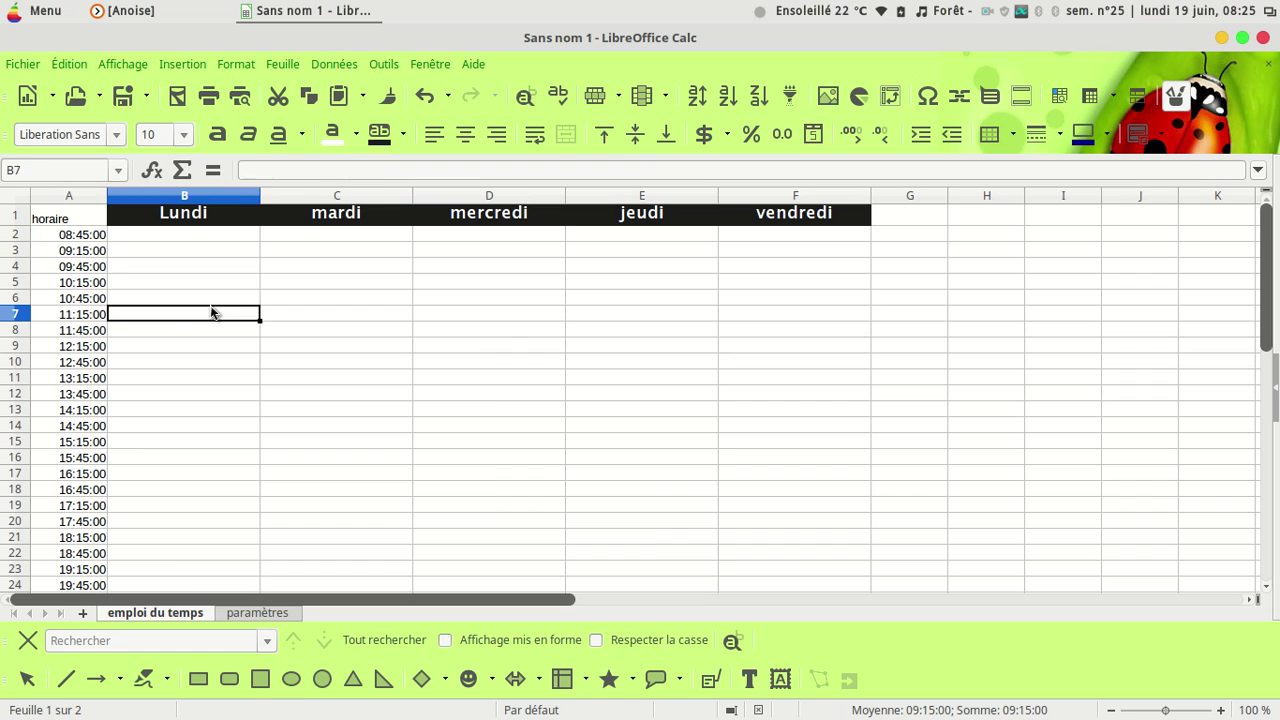
left_click(90, 236)
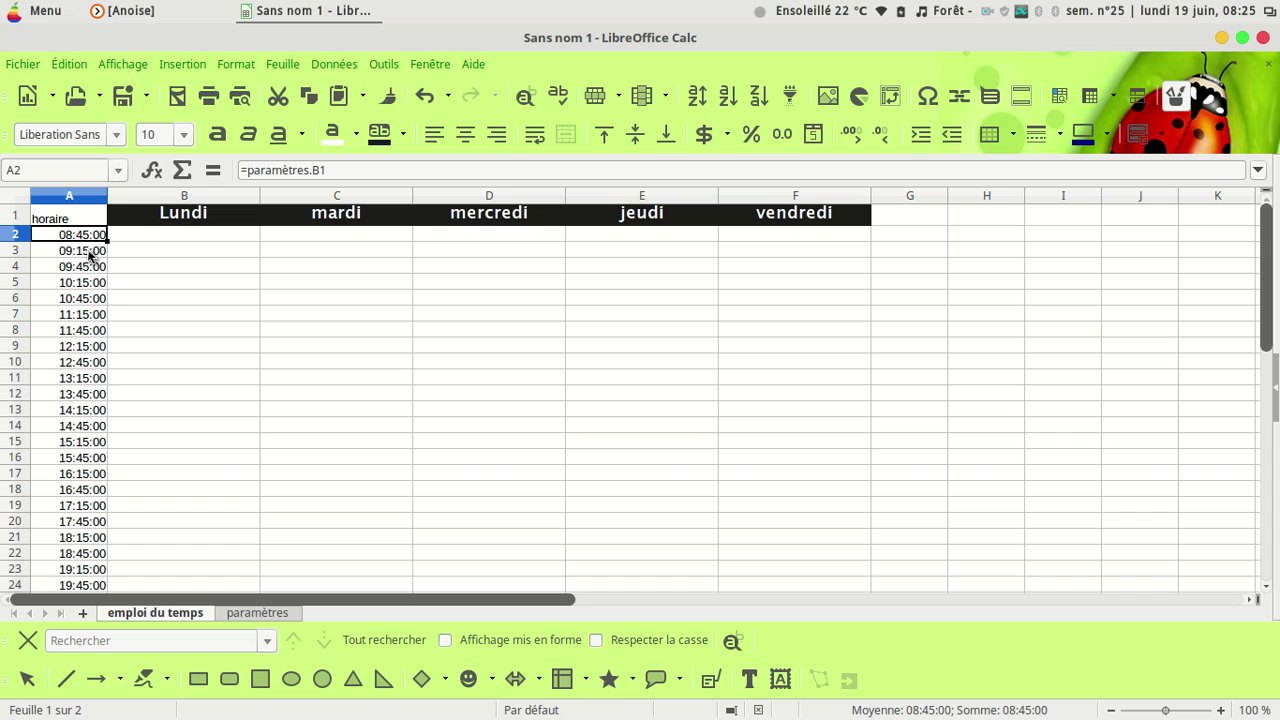
scroll(100, 380, "down", 6)
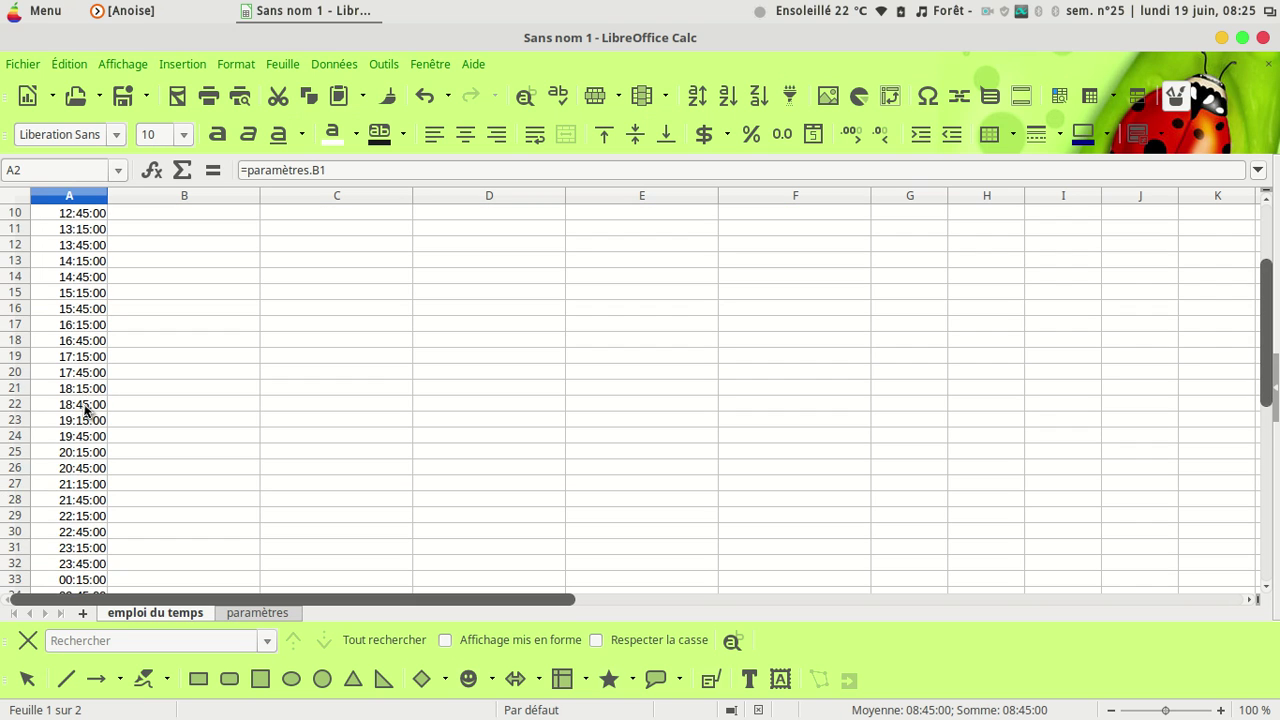
scroll(77, 454, "up", 6)
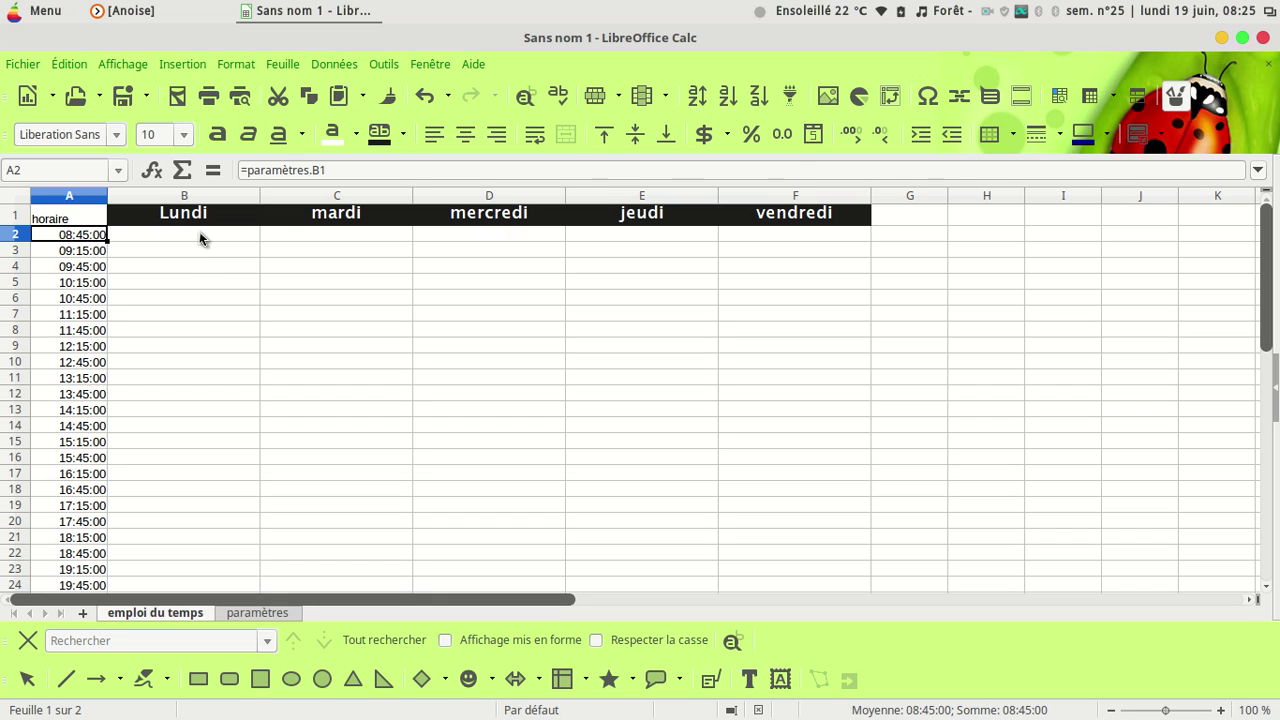
Merge and centre cells B2:B4 under Lundi, and enter "géométrie" in the merged cell.
left_click_drag(199, 231, 196, 264)
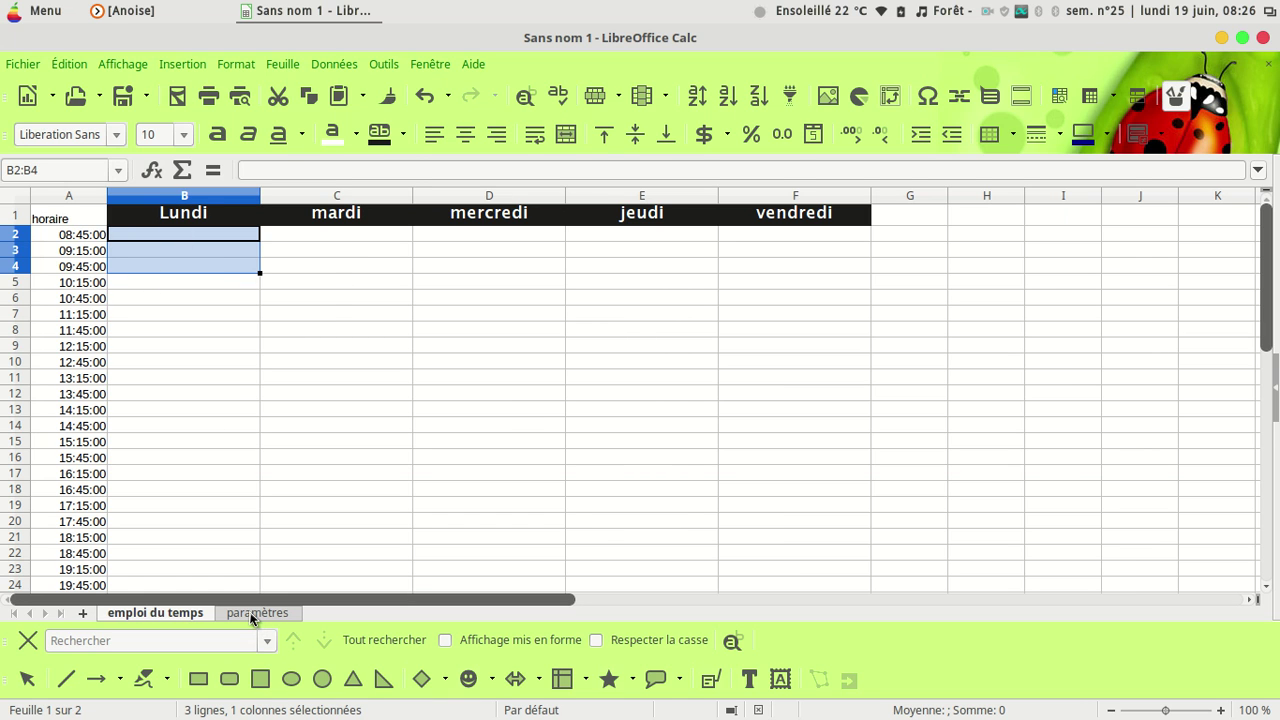
left_click(566, 136)
left_click(566, 136)
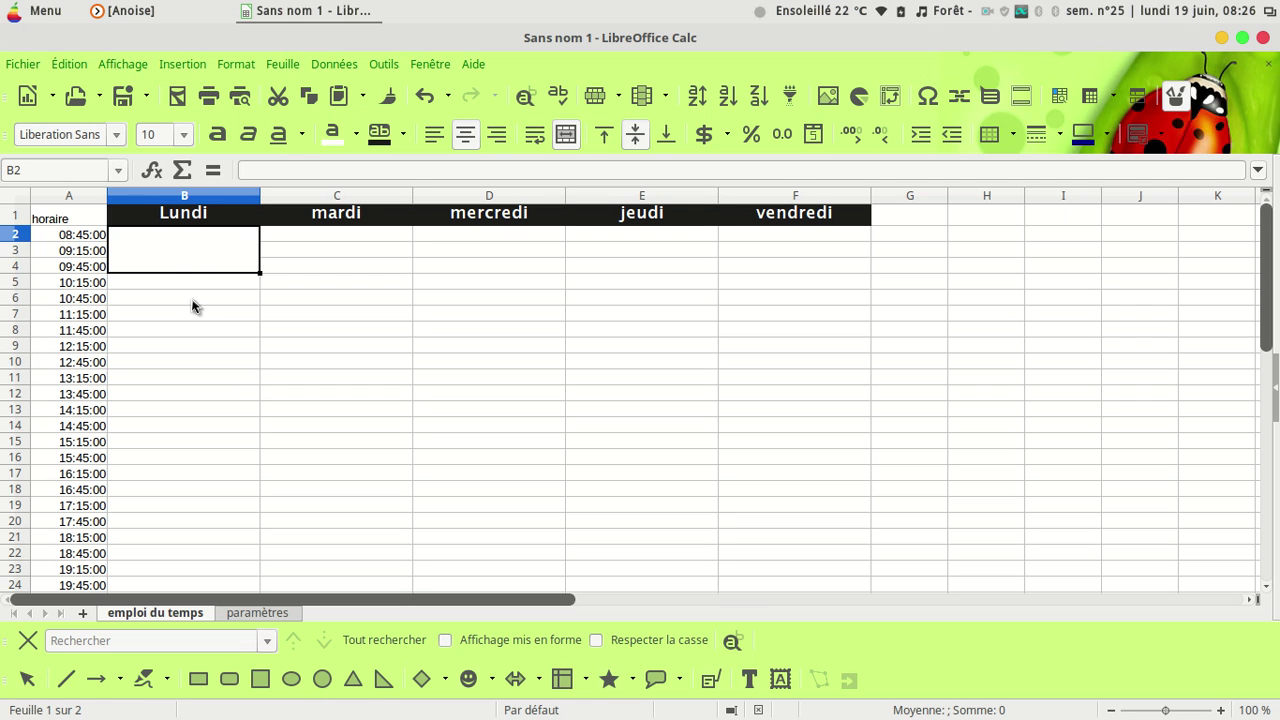
left_click(337, 170)
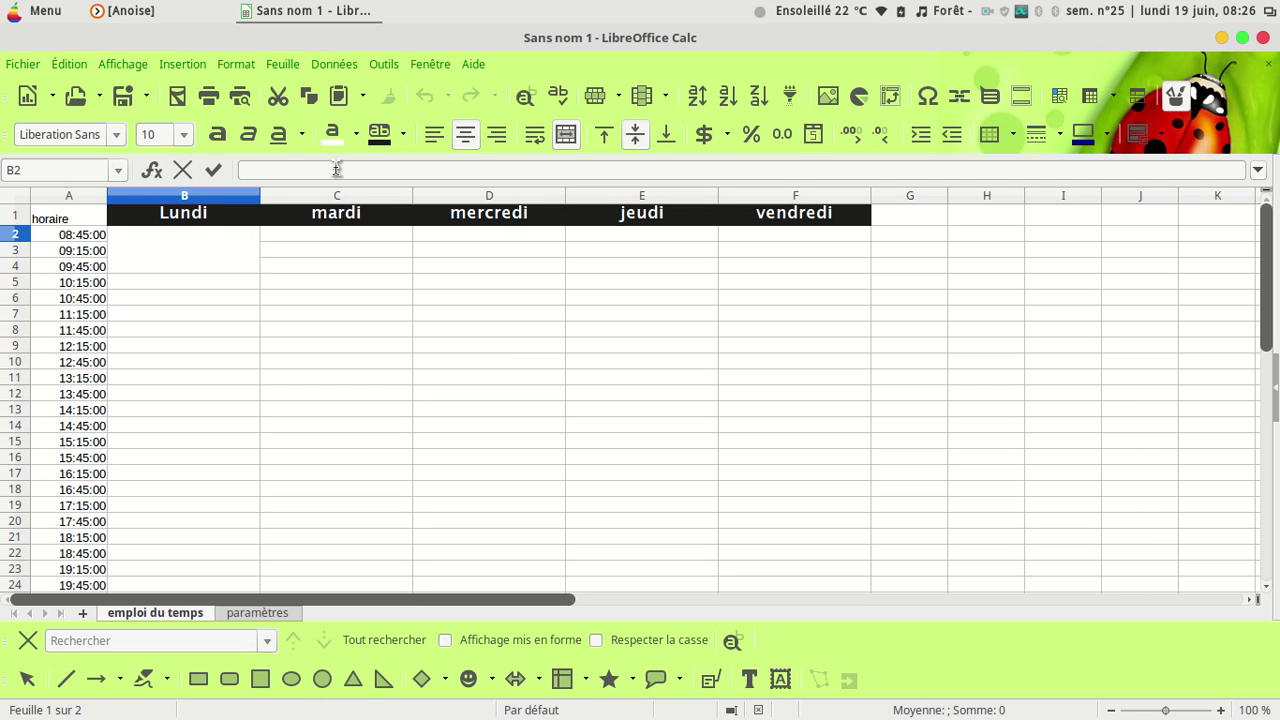
type("géométrie")
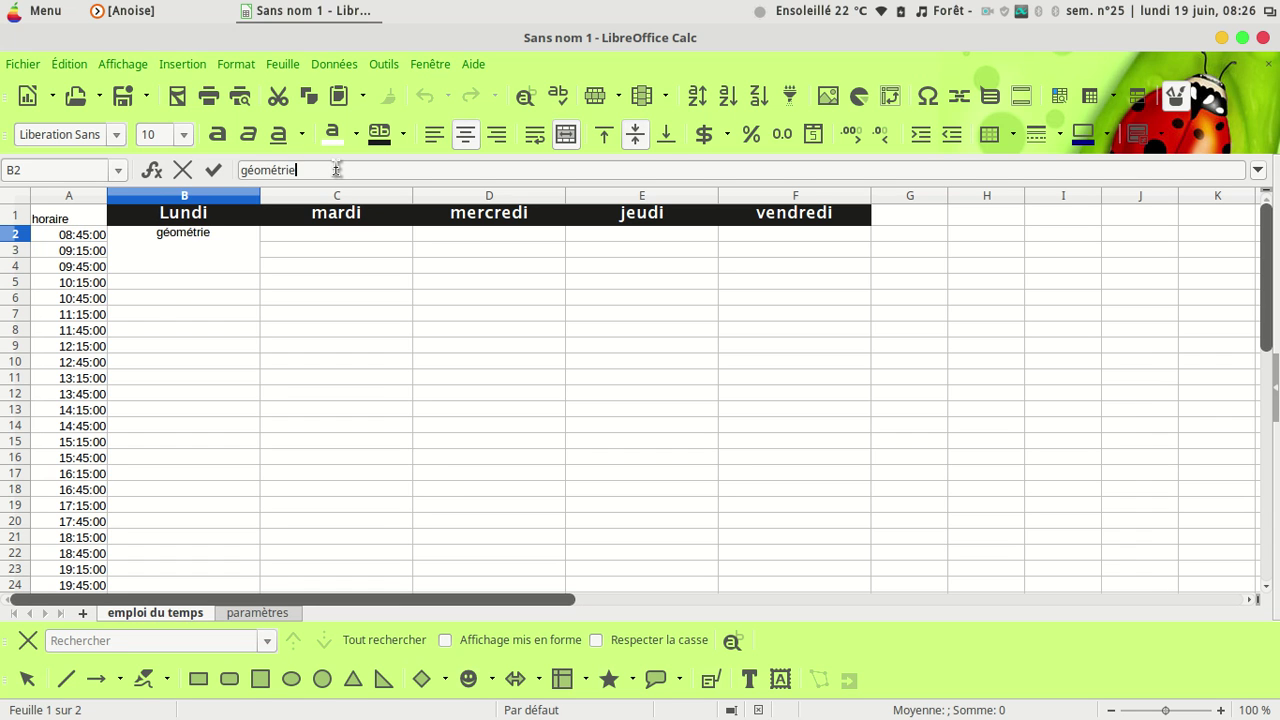
left_click(192, 335)
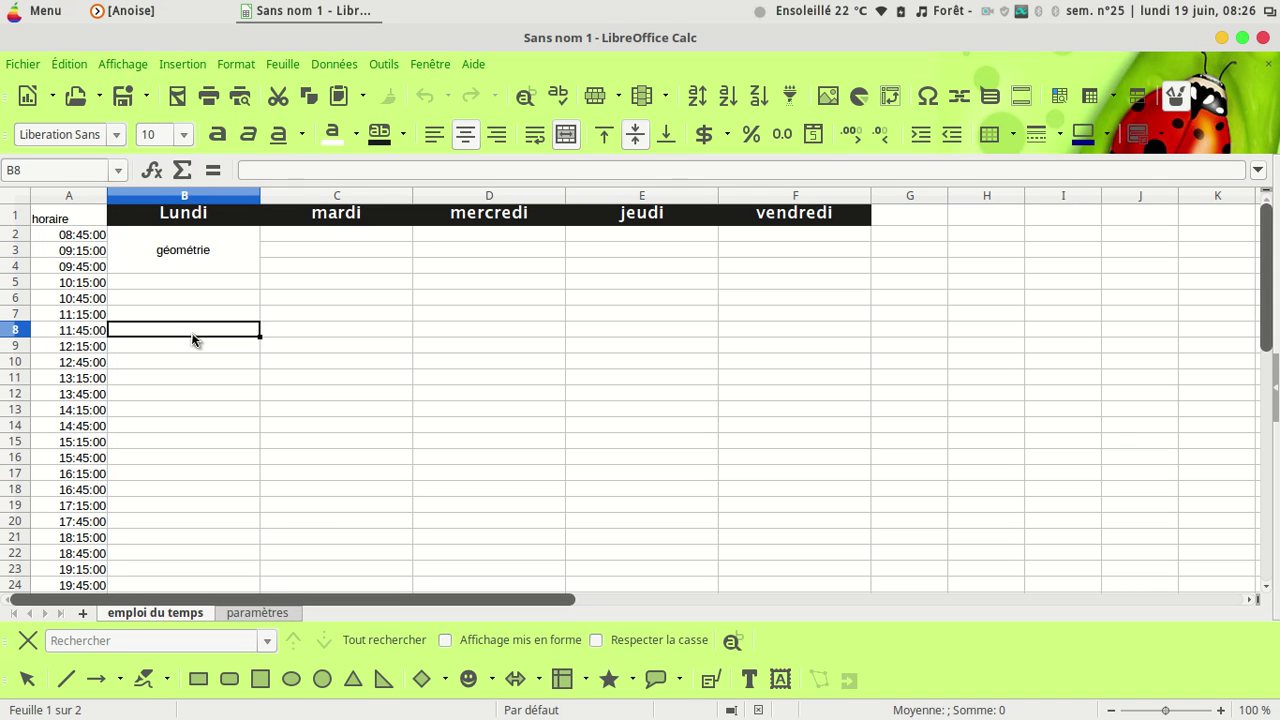
Try top, centre and bottom vertical alignment on the géométrie cell, and set it back to vertically centred.
left_click(207, 252)
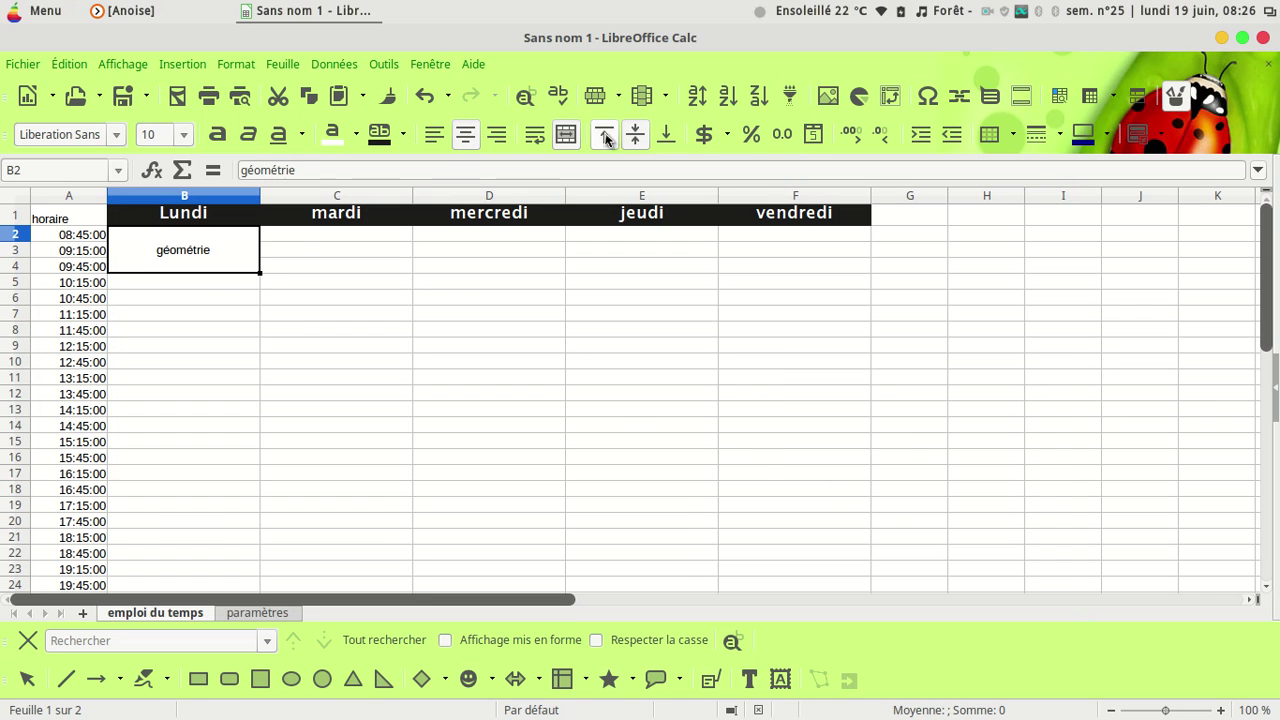
left_click(605, 138)
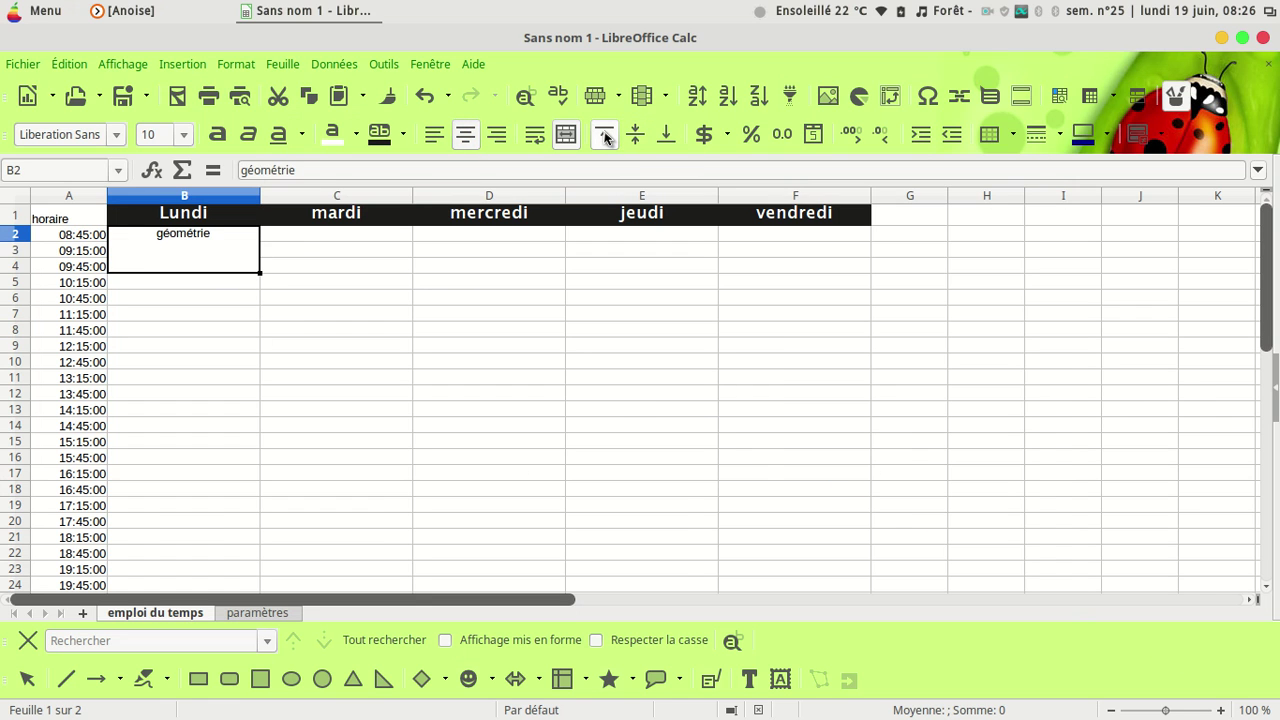
left_click(636, 138)
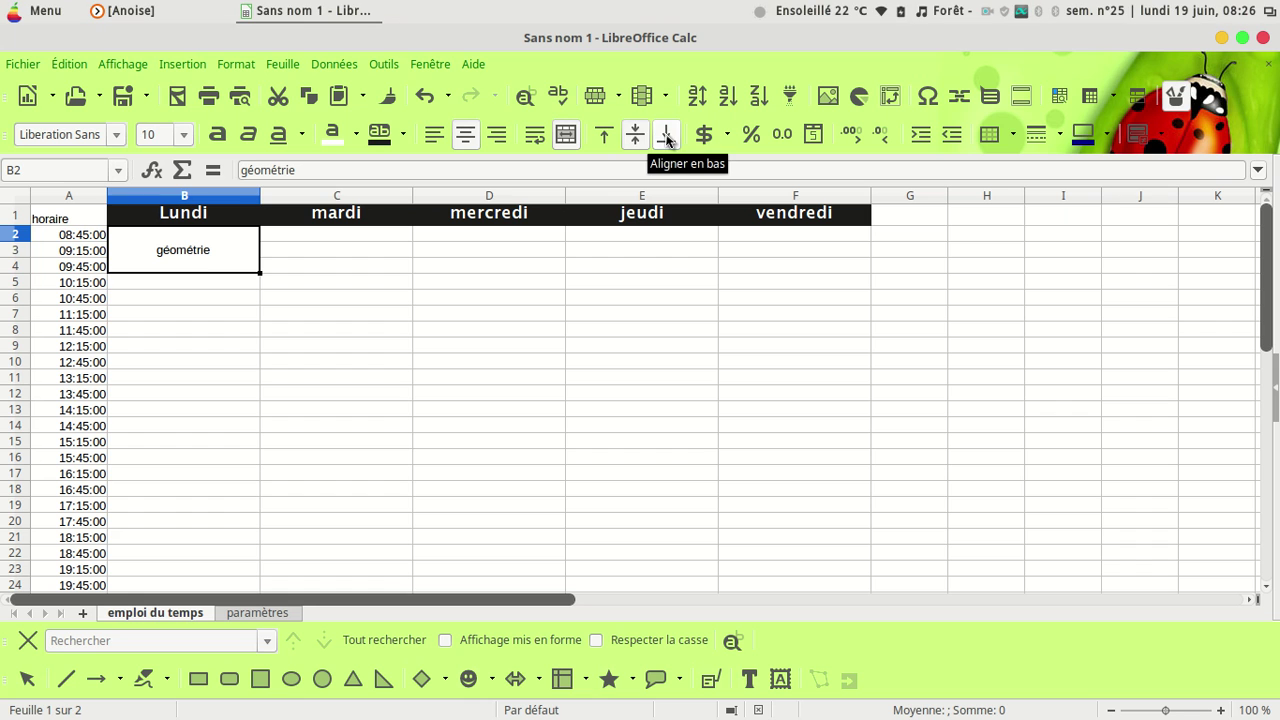
left_click(666, 138)
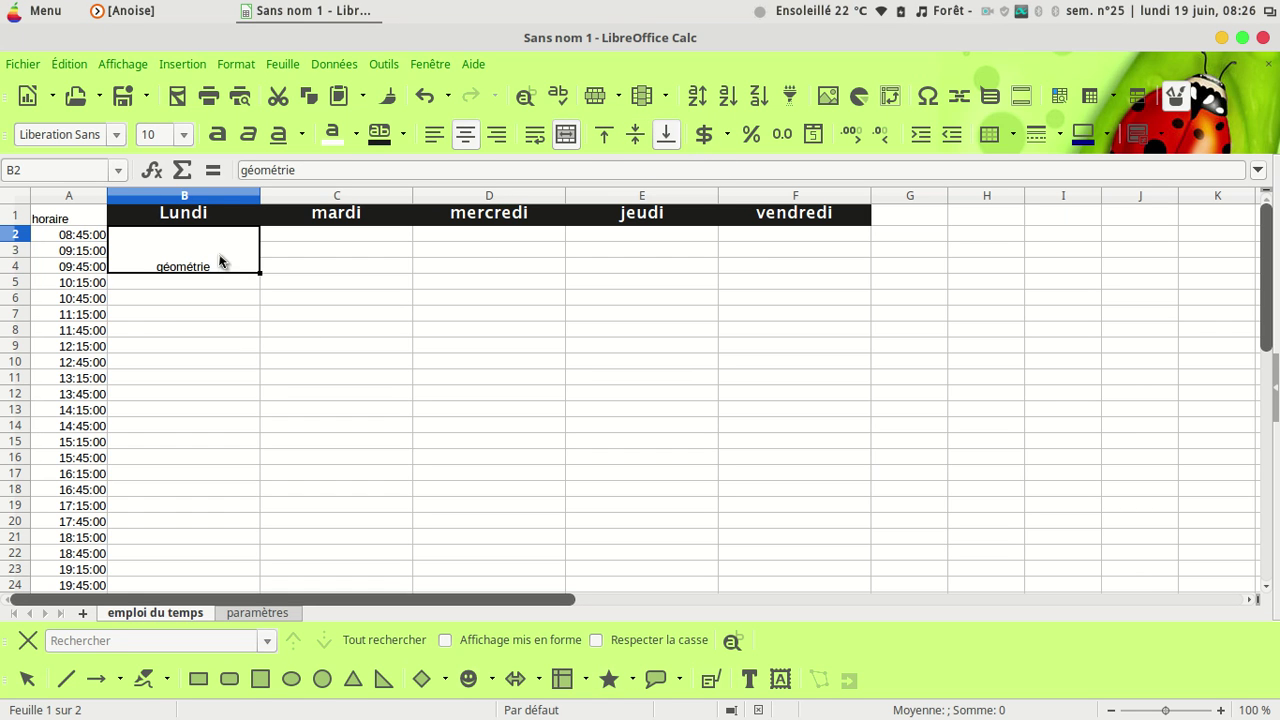
left_click(637, 138)
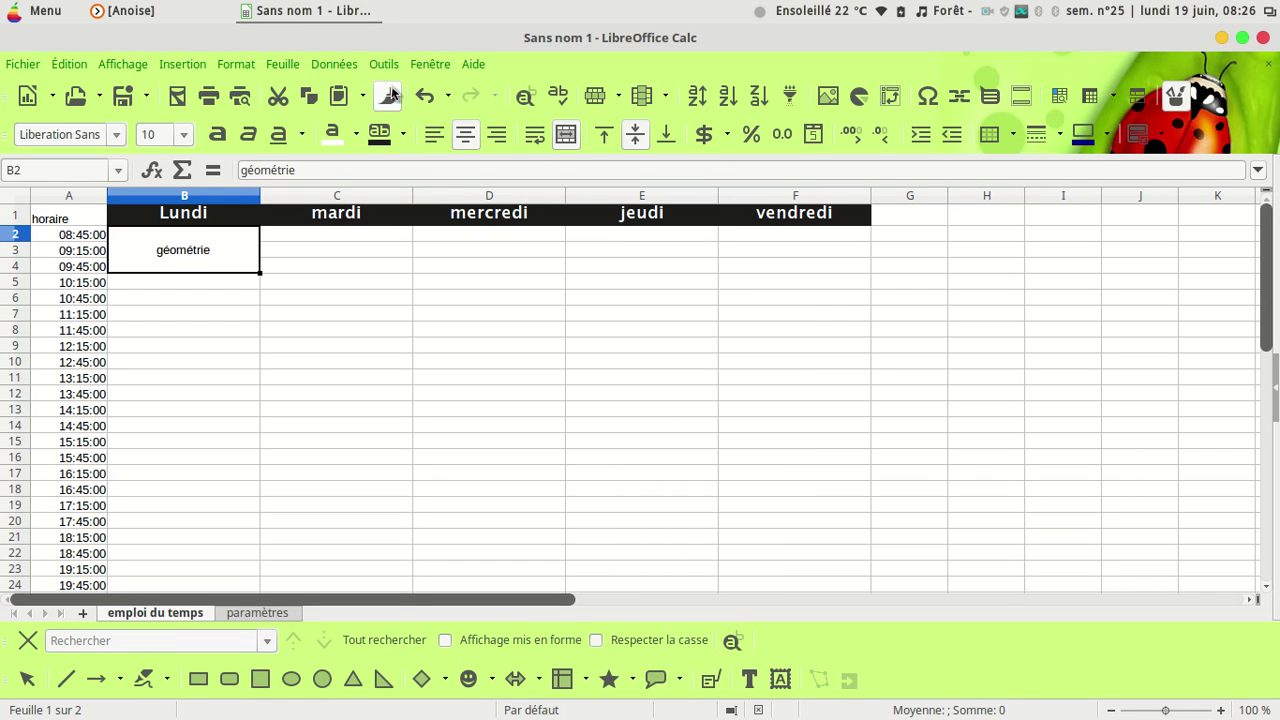
Fill the merged géométrie cell under Lundi with a light cyan background.
left_click(403, 134)
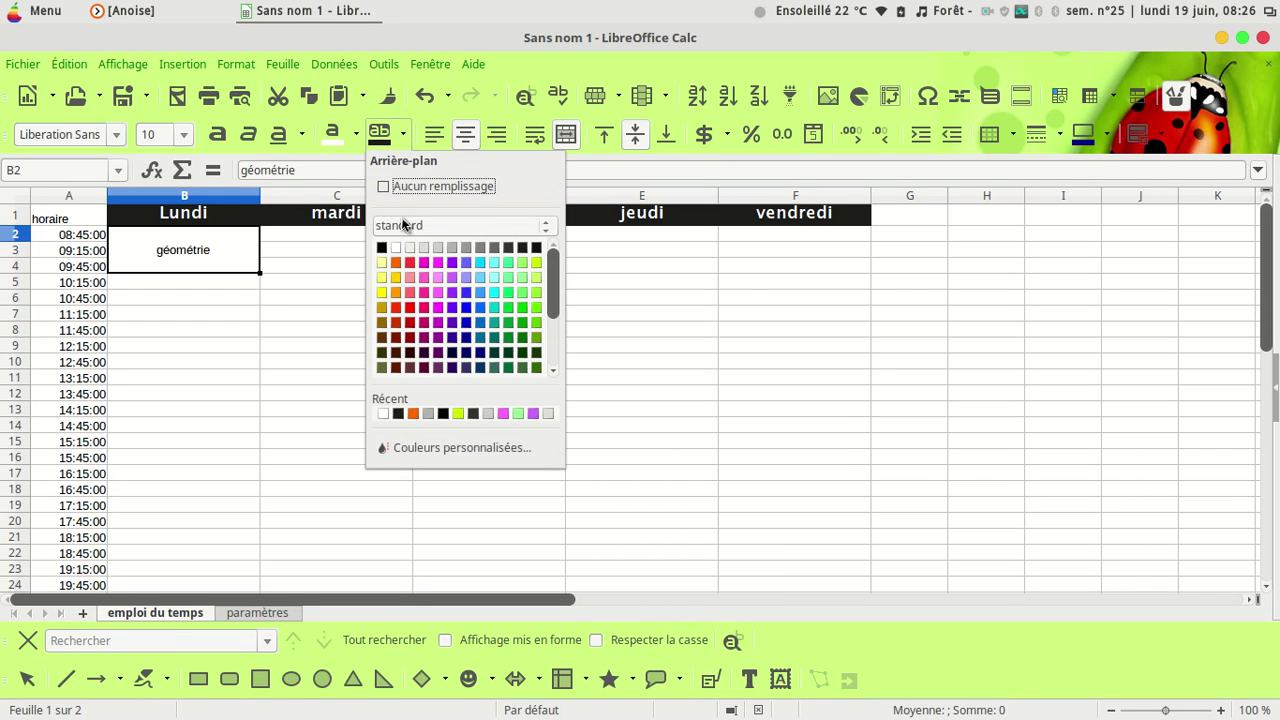
left_click(495, 277)
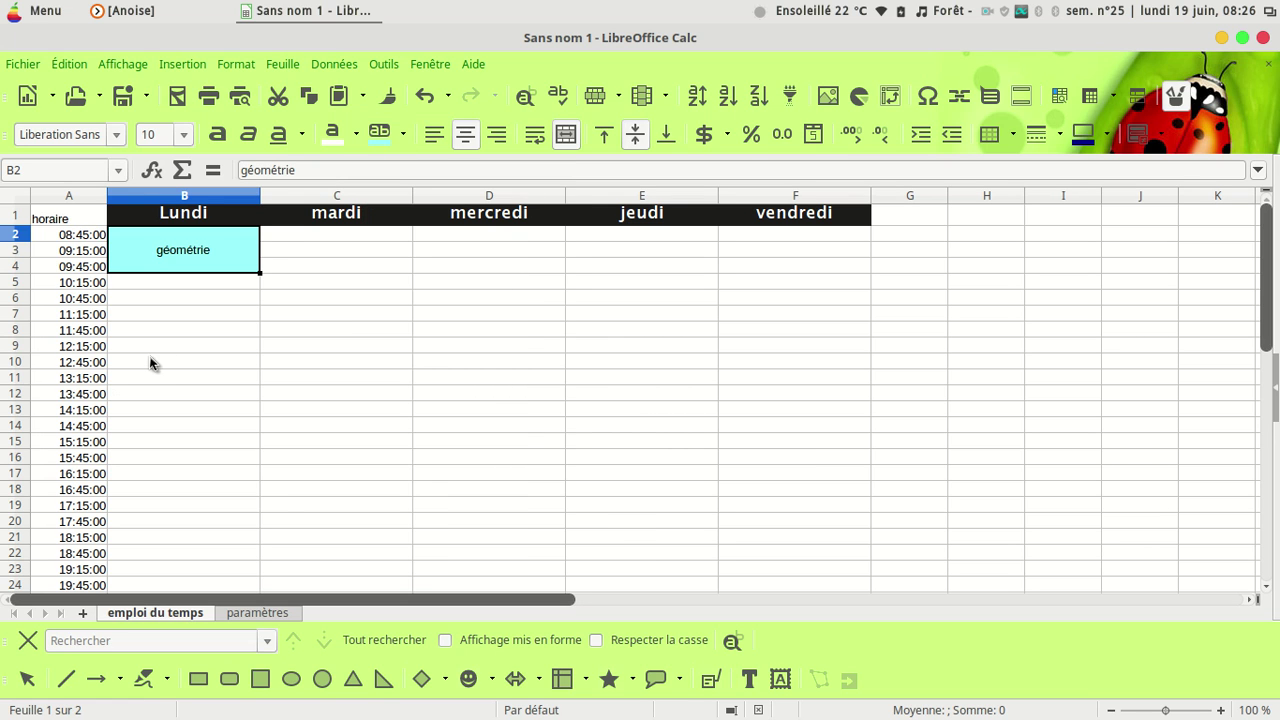
scroll(216, 435, "down", 3)
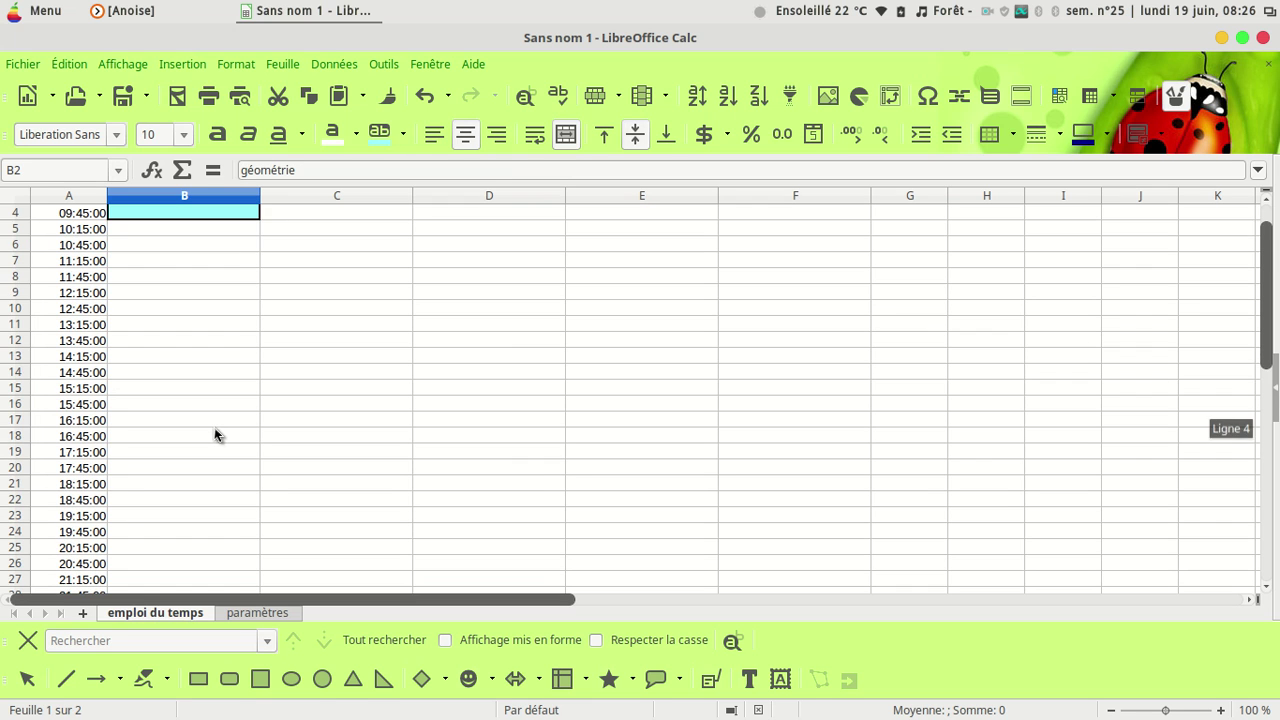
scroll(216, 435, "up", 3)
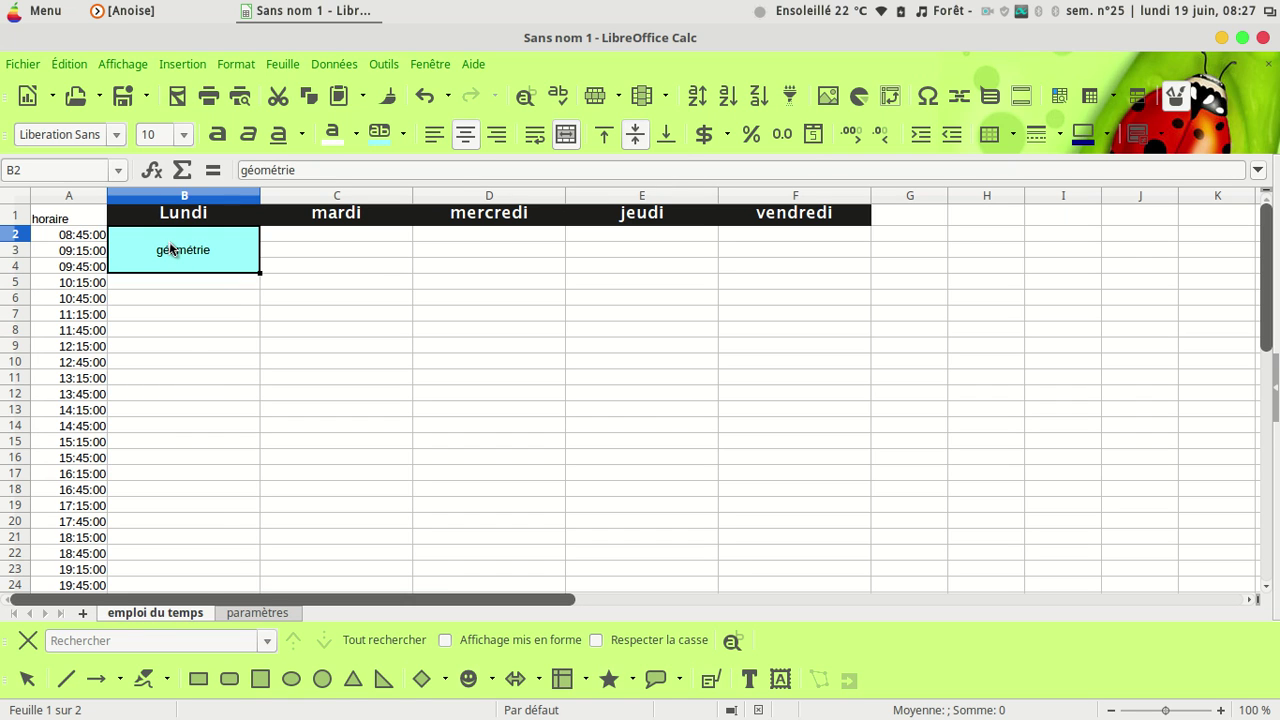
Insert one new sheet named "liste de choix" after the paramètres sheet.
right_click(268, 617)
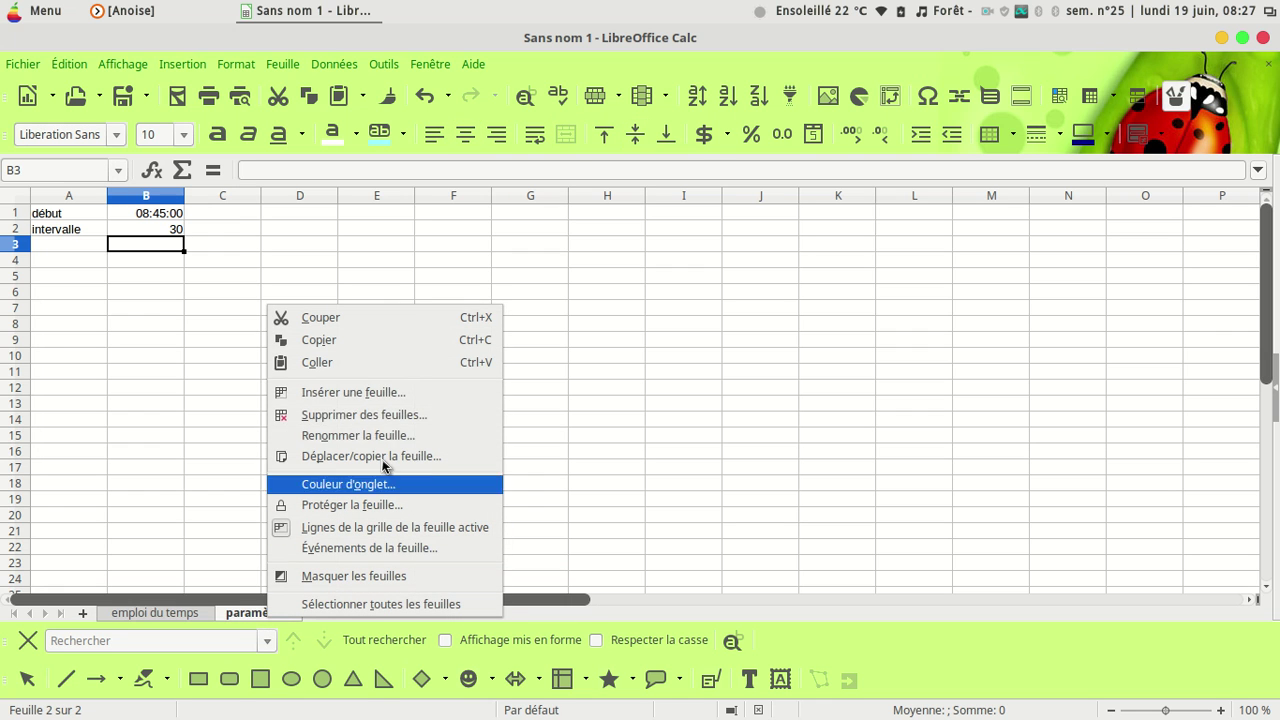
left_click(387, 394)
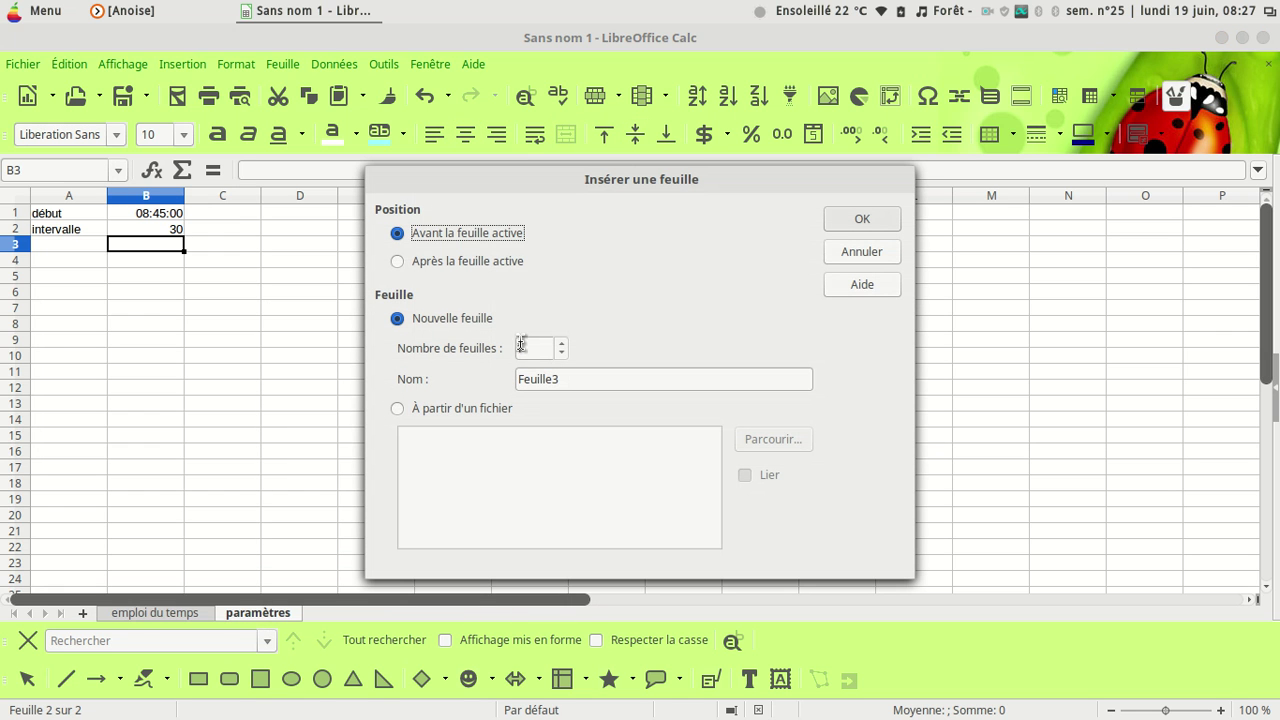
left_click(397, 262)
left_click_drag(571, 379, 444, 384)
type("lis")
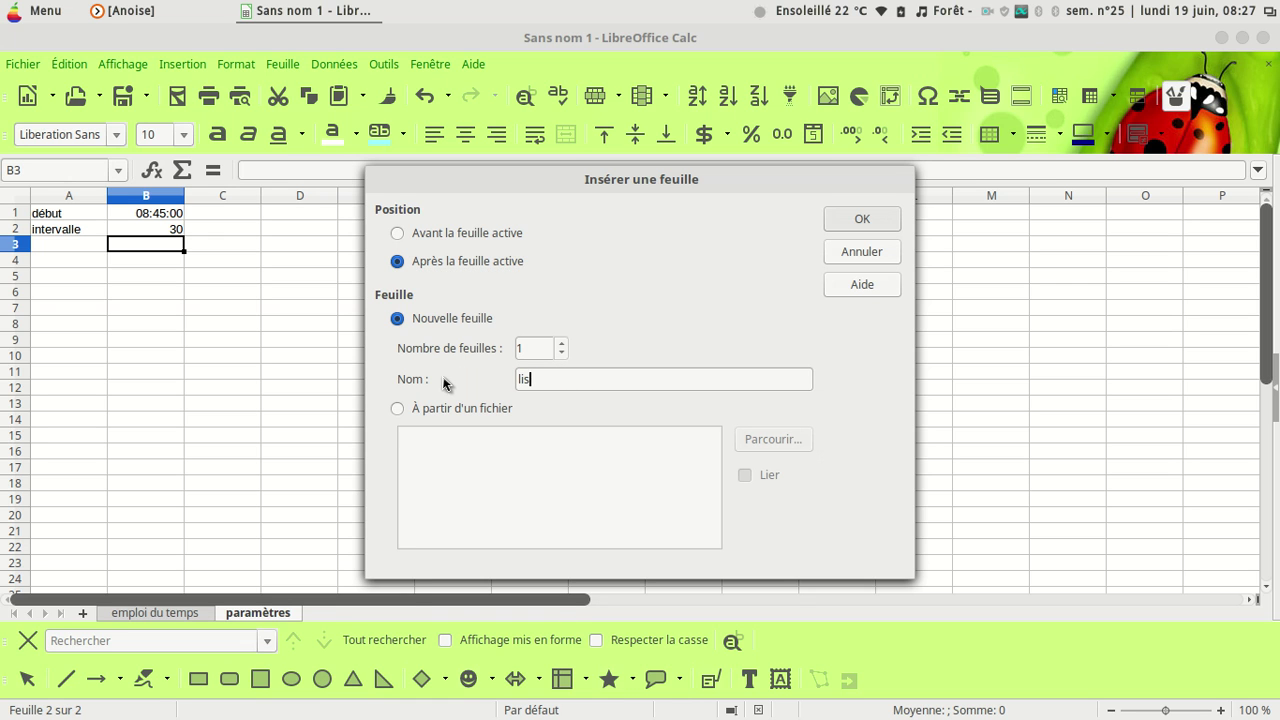
type("te de choix")
left_click(856, 222)
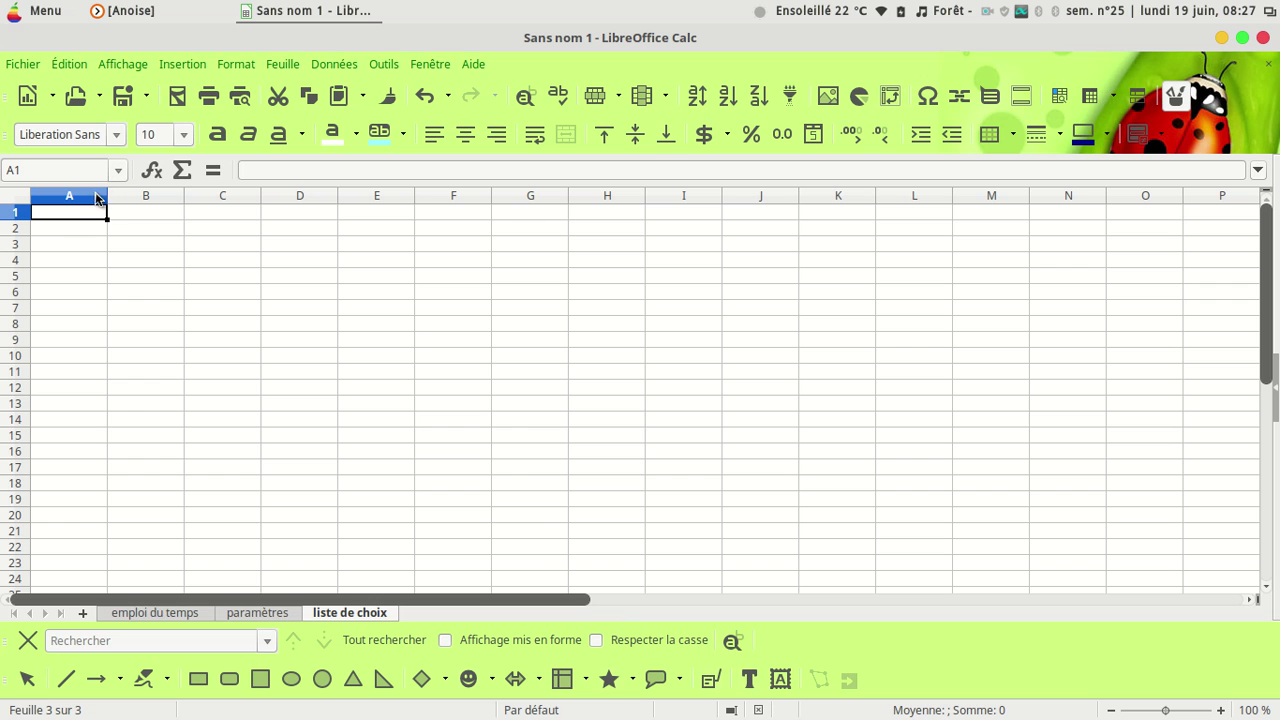
Widen column A of the liste de choix sheet to about four times its width, and enter "contenu de séance" in A1.
left_click_drag(108, 194, 344, 195)
double_click(275, 218)
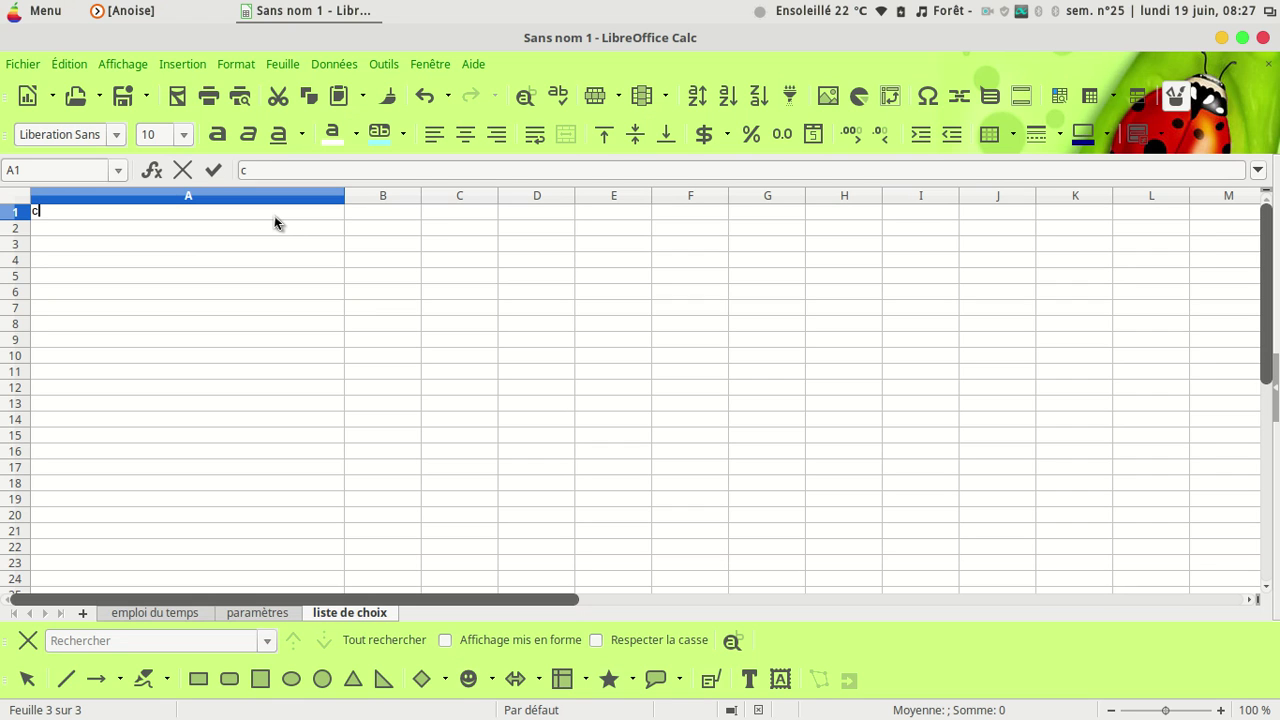
type("contenu de")
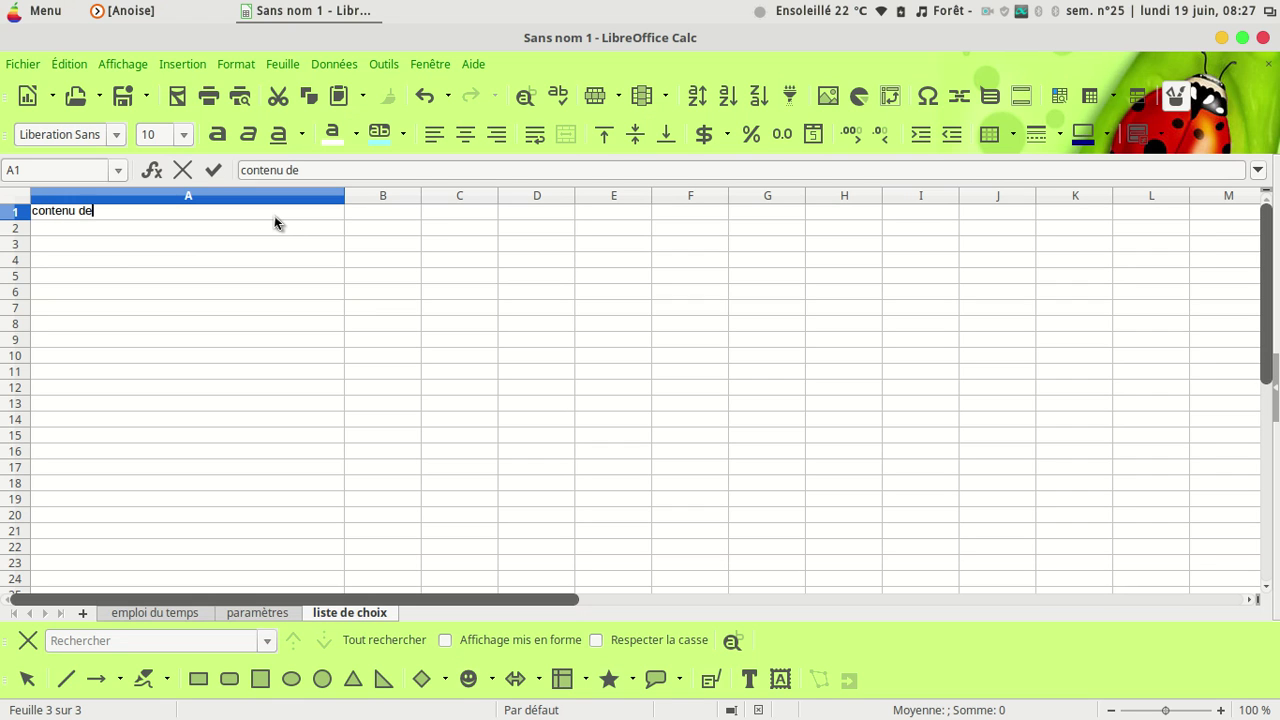
type(" séance")
key("Return")
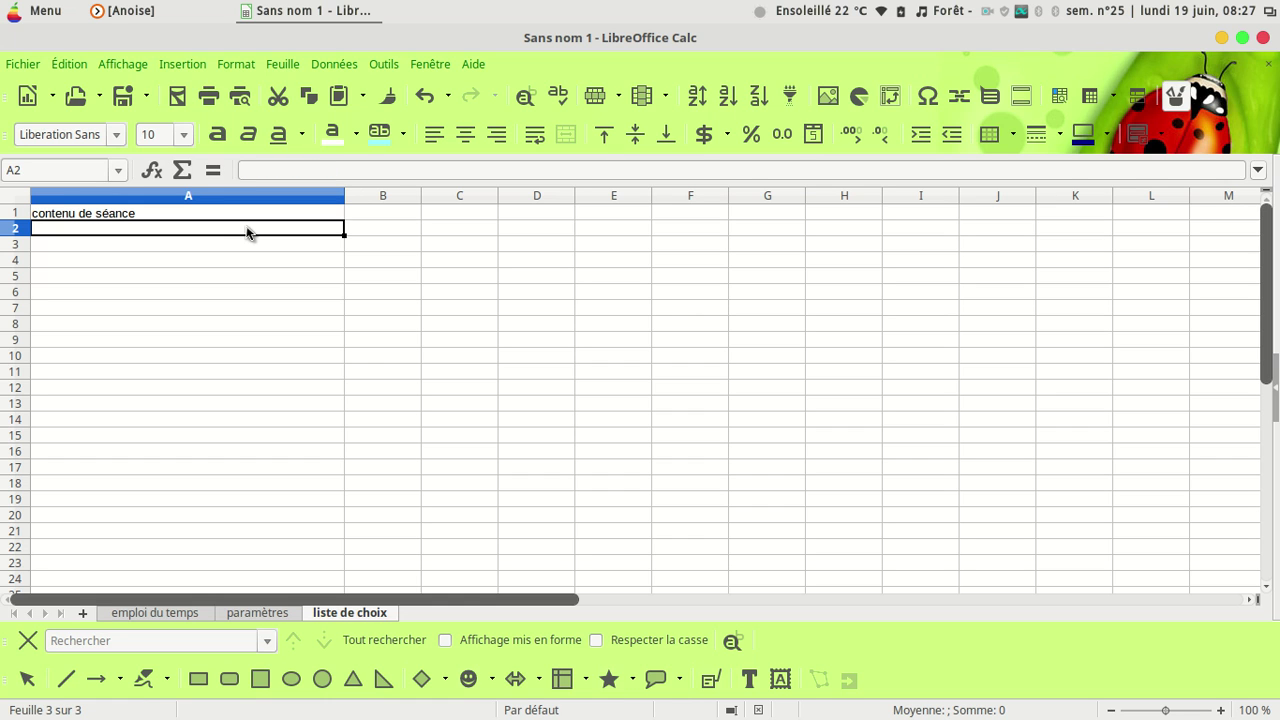
Enter a separator line of dashes in A2 below the contenu de séance heading, without any cell reference in it.
type("------------------------")
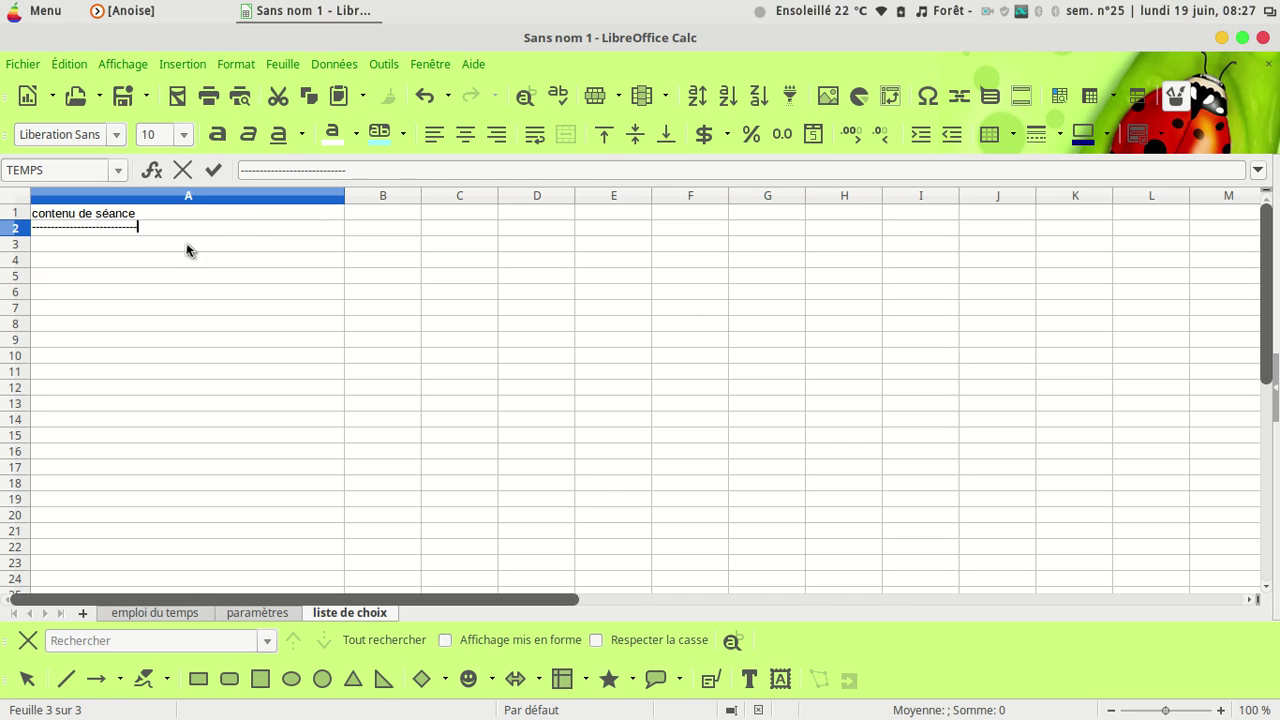
left_click(121, 246)
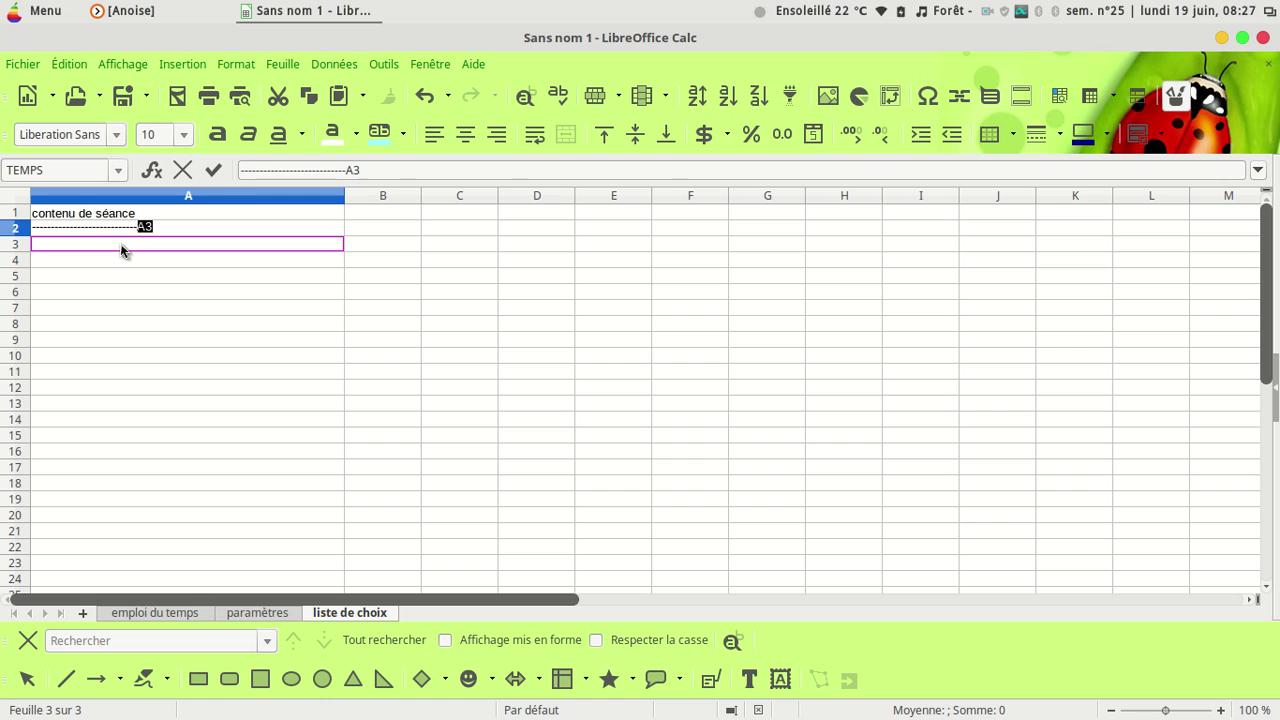
left_click(213, 170)
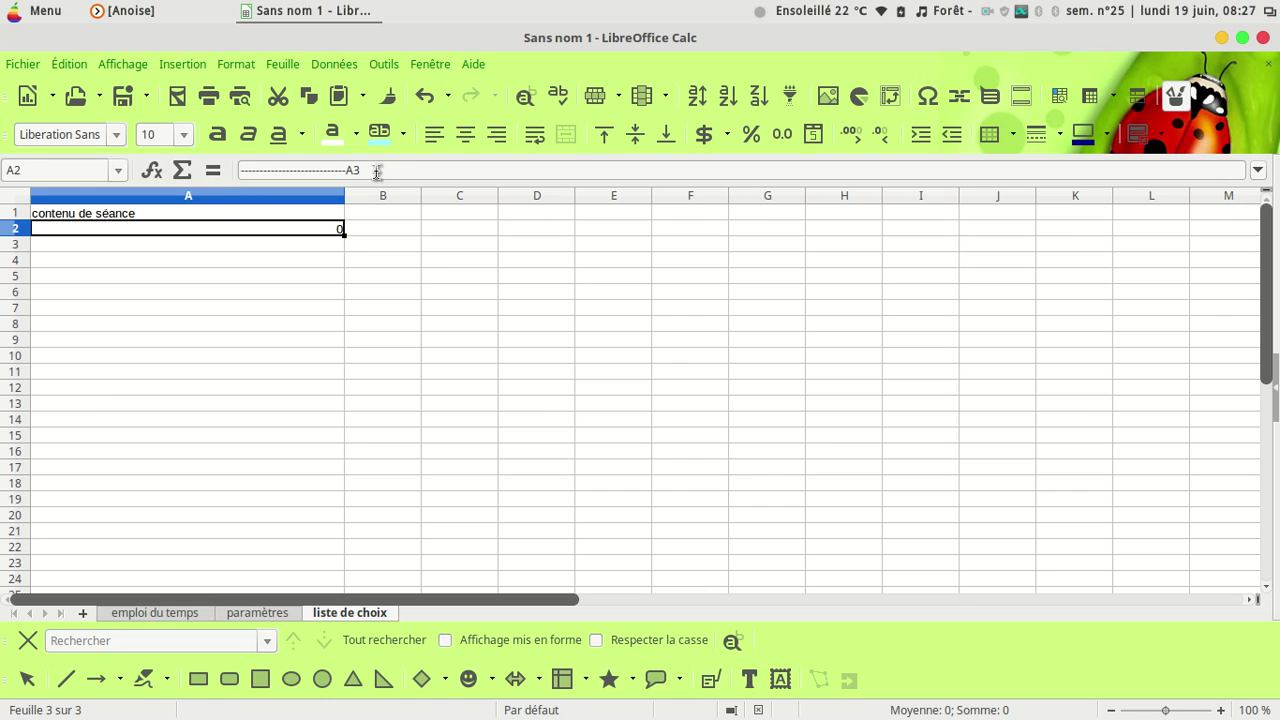
left_click(377, 171)
key("BackSpace")
key("BackSpace")
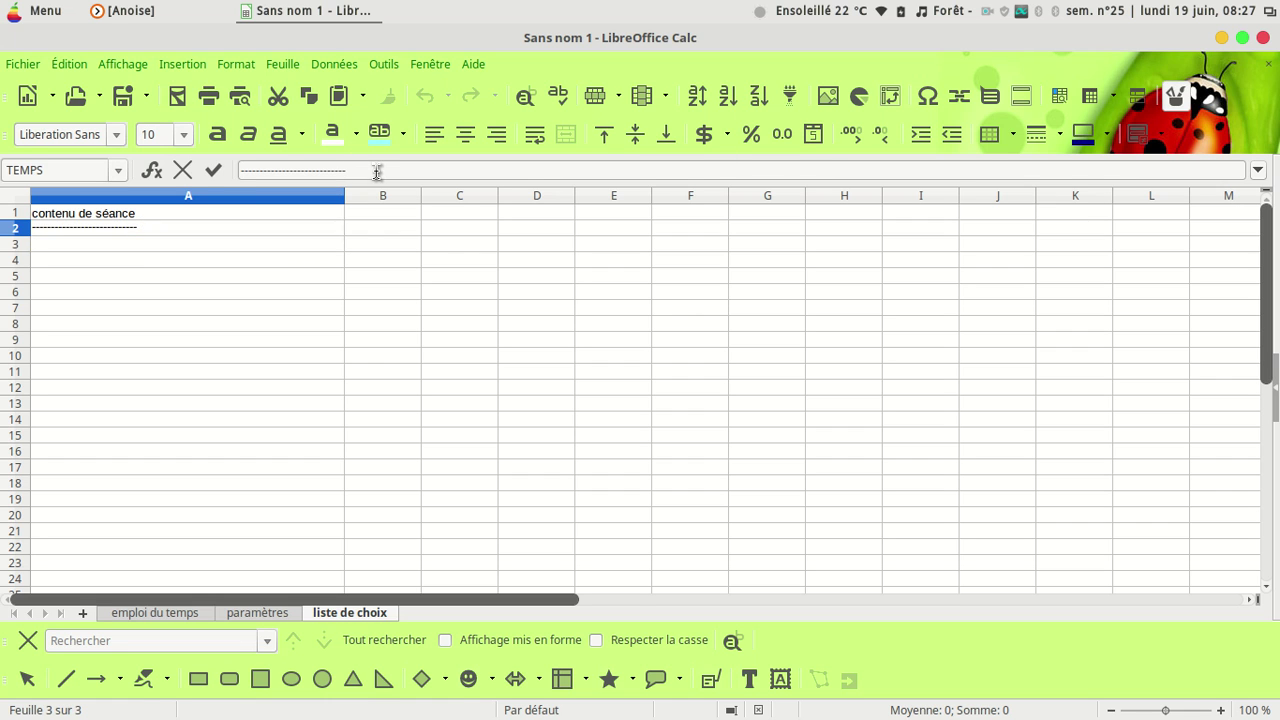
key("Return")
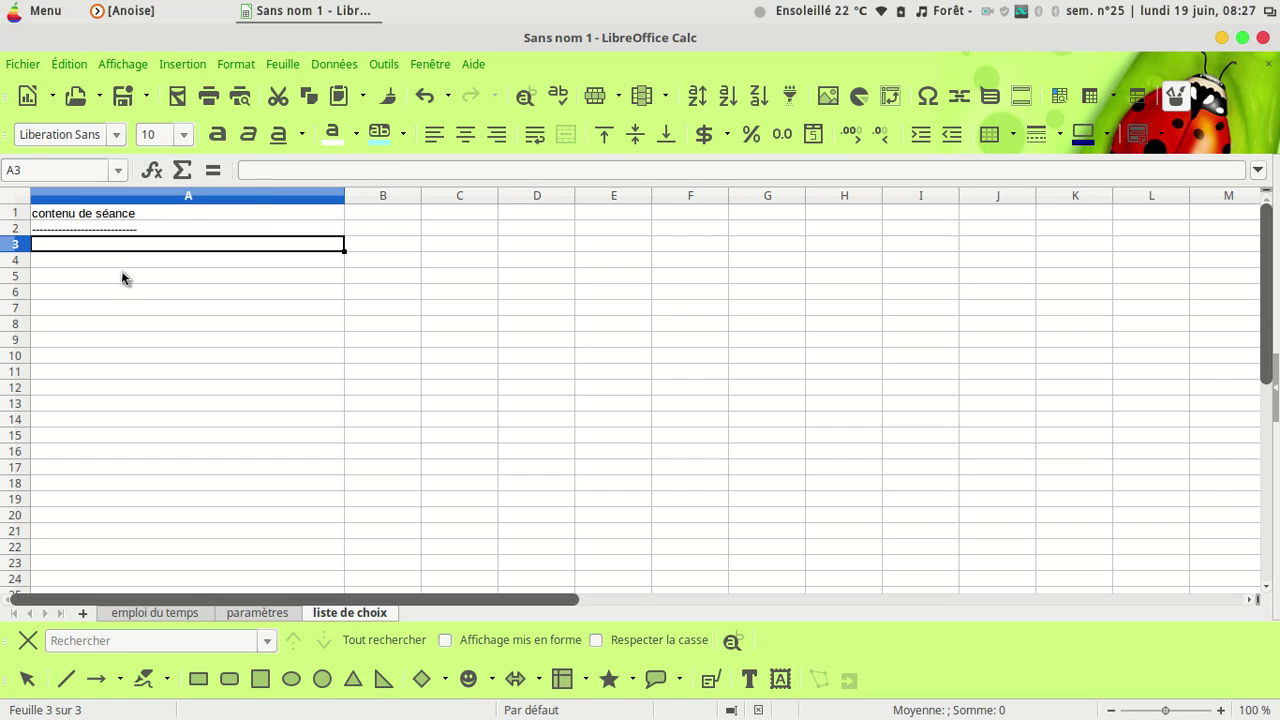
Enter "récréation" in A3 and "pause déjeuner" in A4 of the choice list.
type("ré")
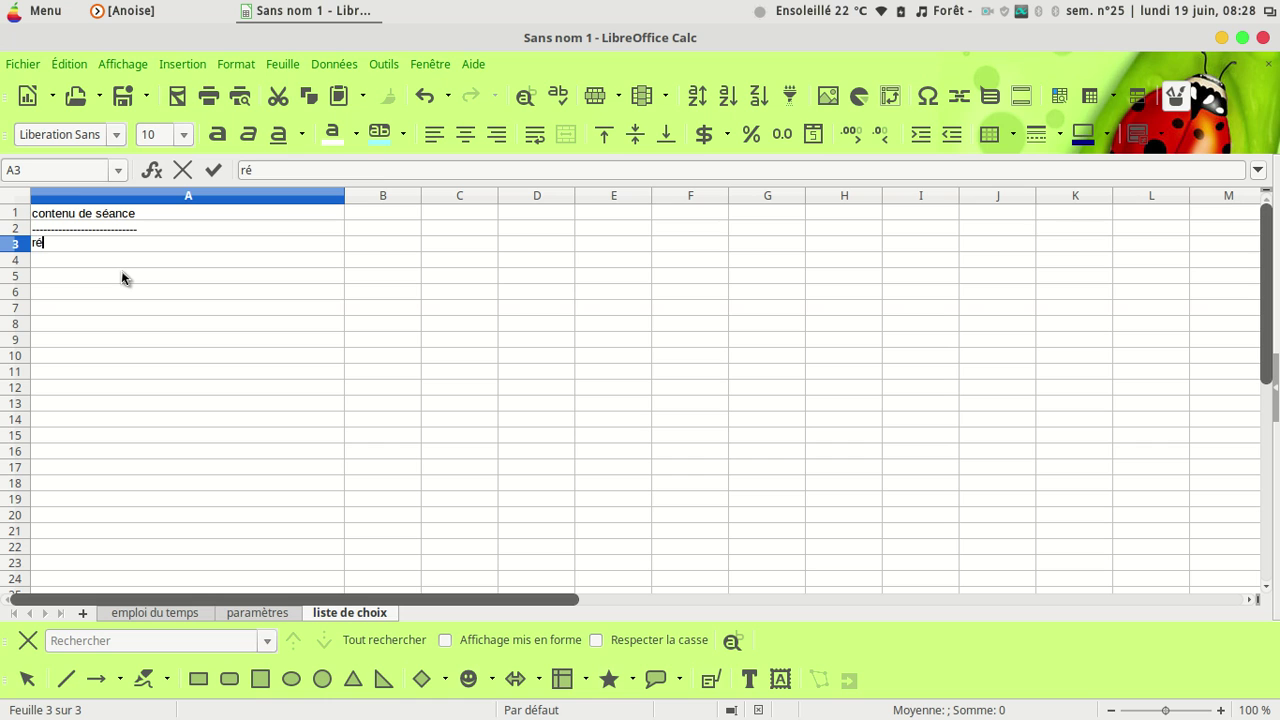
type("création")
key("Return")
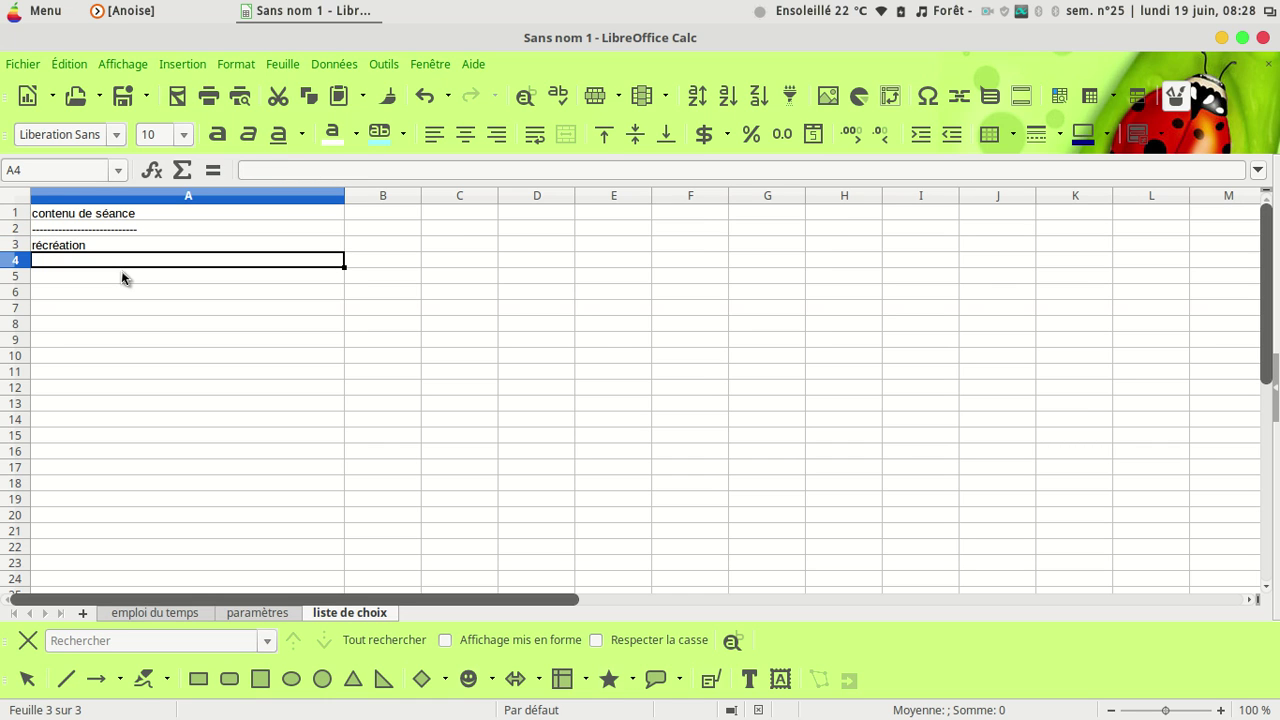
type("pause d")
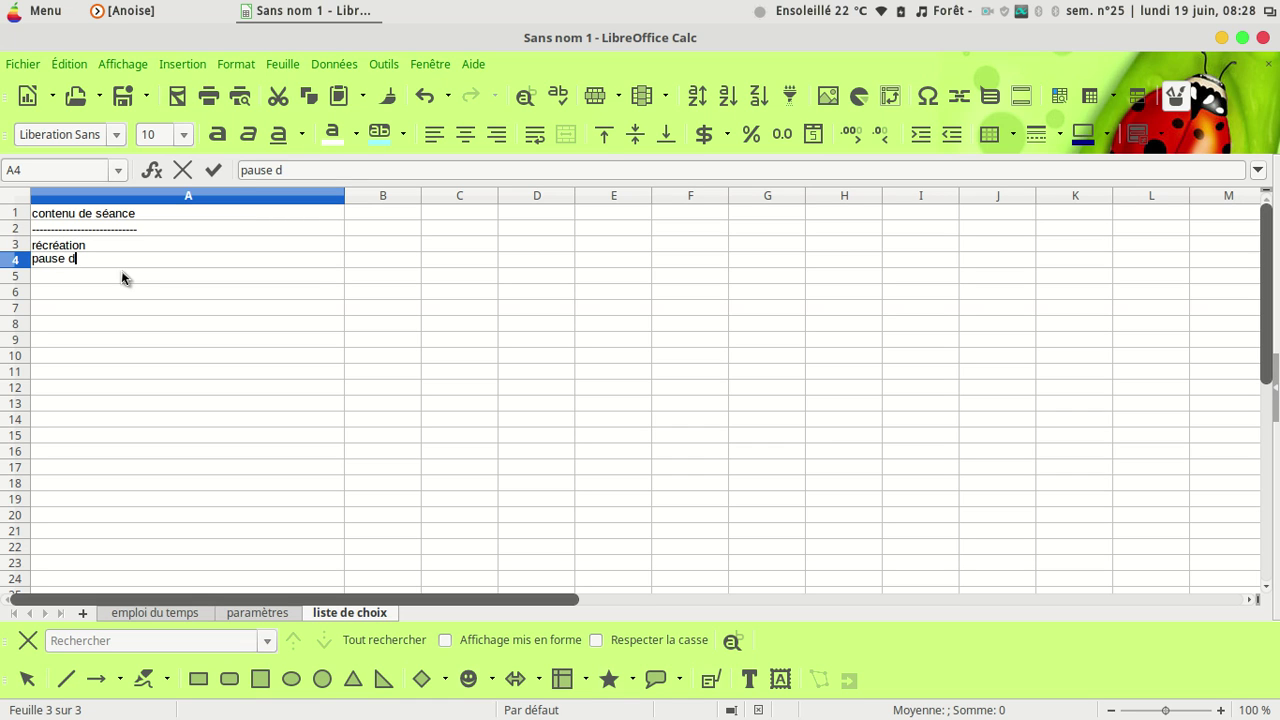
type("éjeuner")
key("Return")
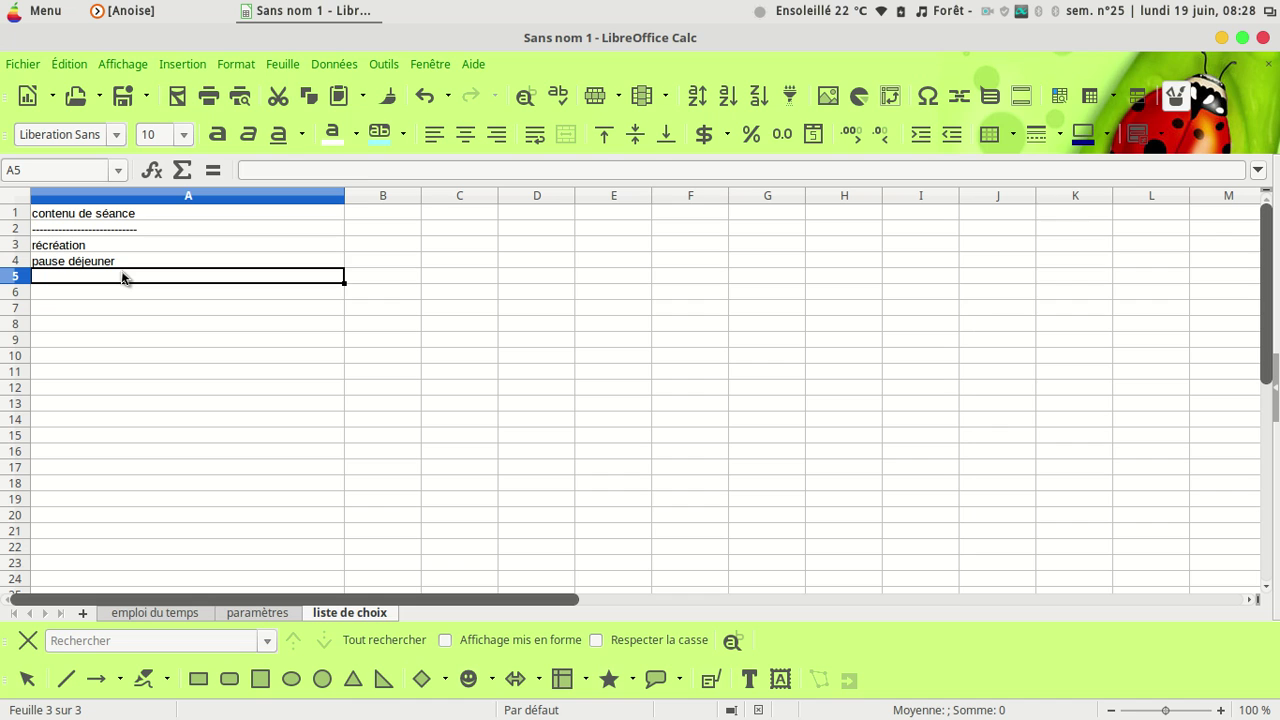
Enter "Maths, géométrie" in A5 of the choice list.
type("géom")
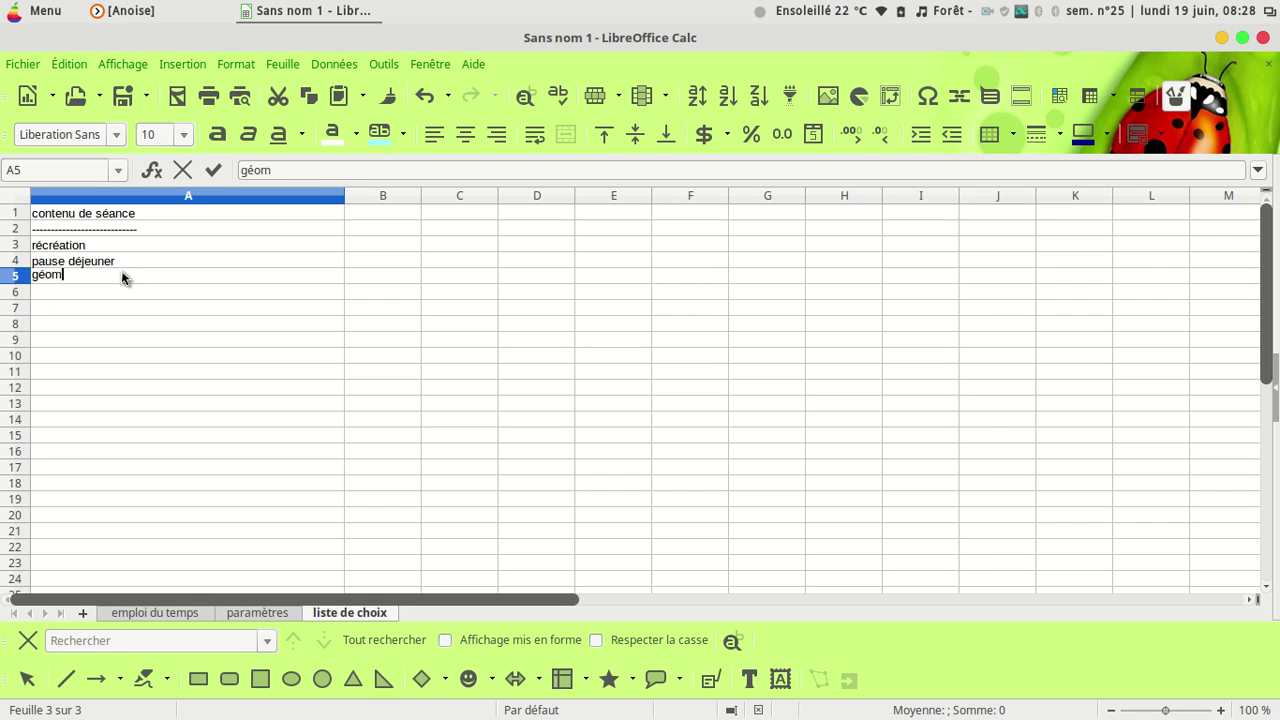
type("étrie")
left_click(36, 279)
type("maths")
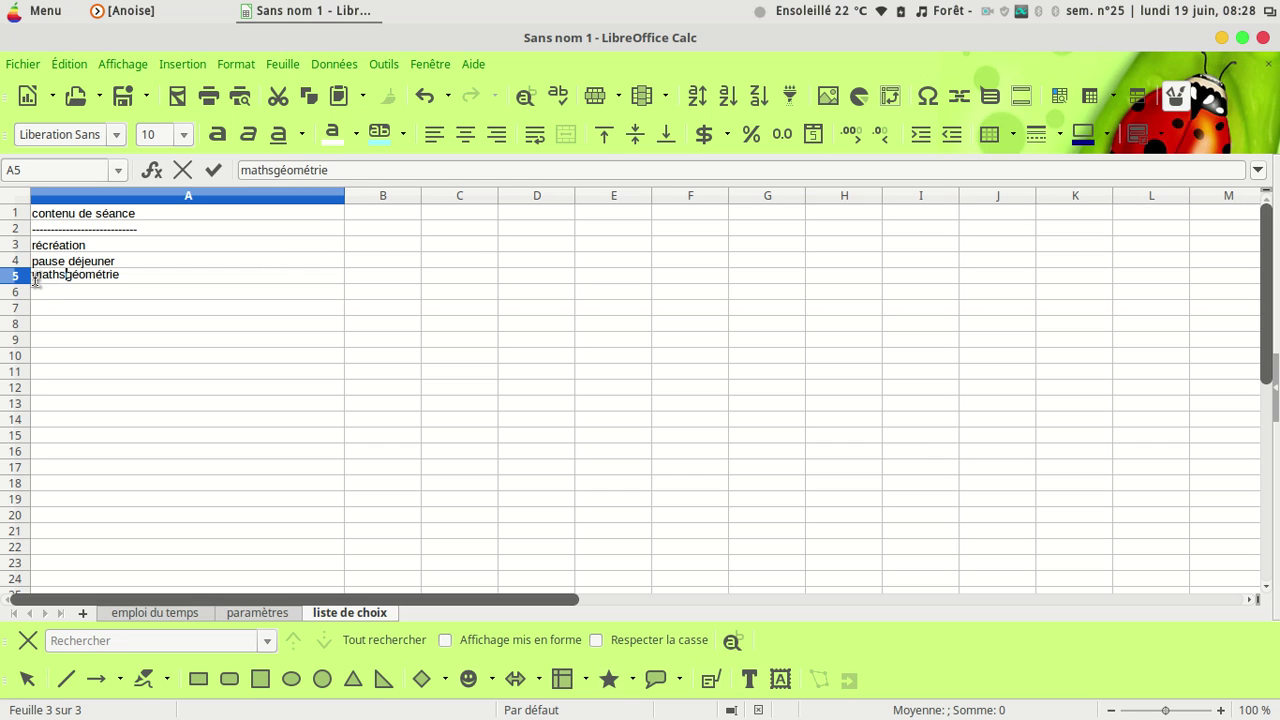
type(",")
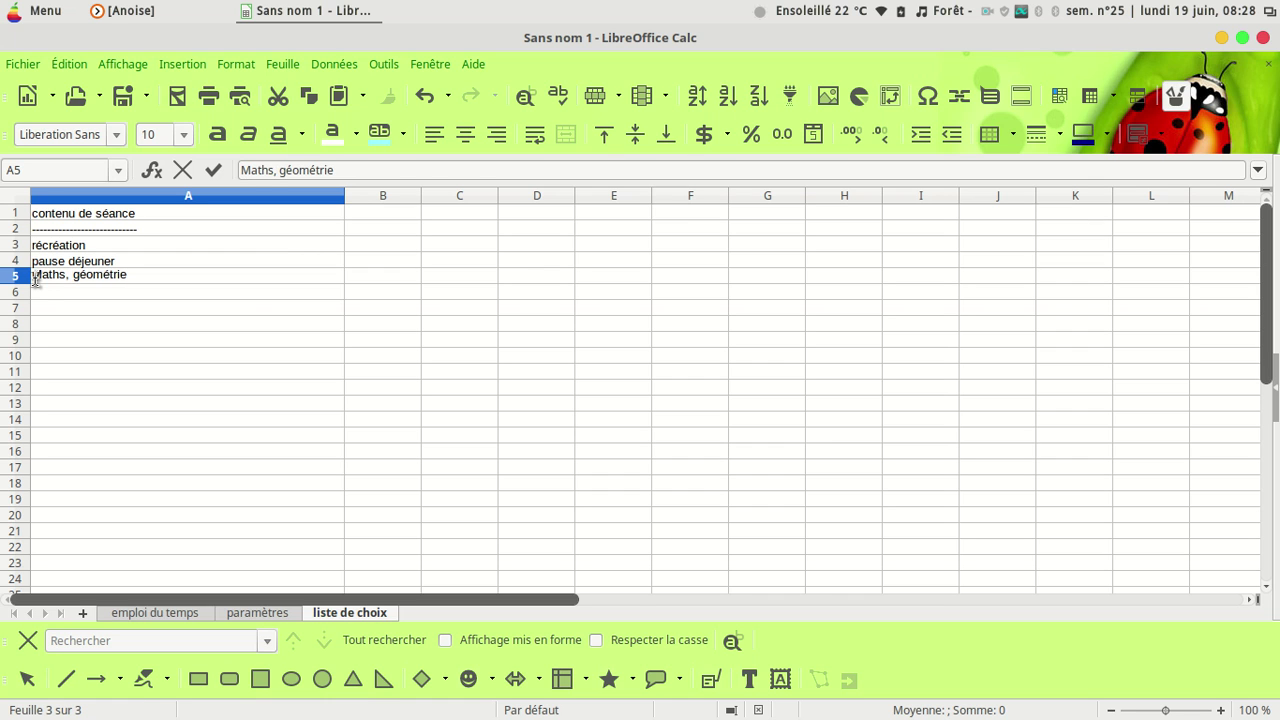
left_click(175, 296)
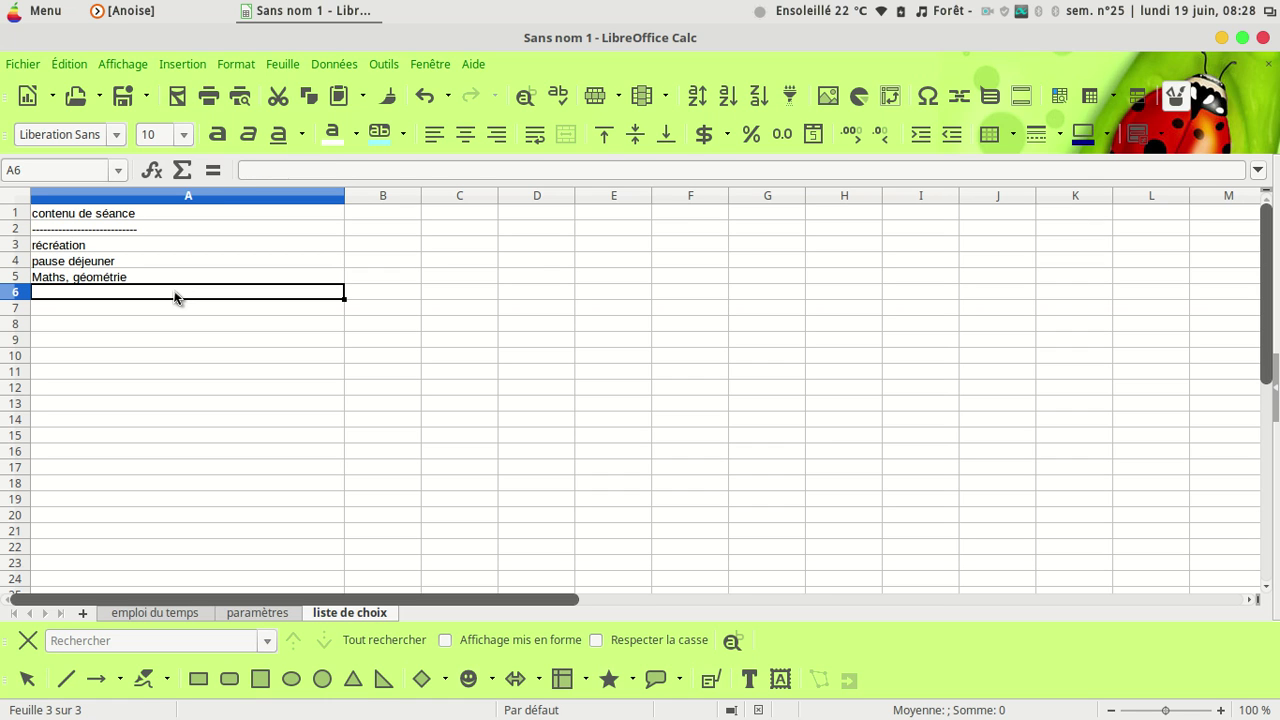
Enter "Maths, numération" in A6 of the choice list.
type("Maths")
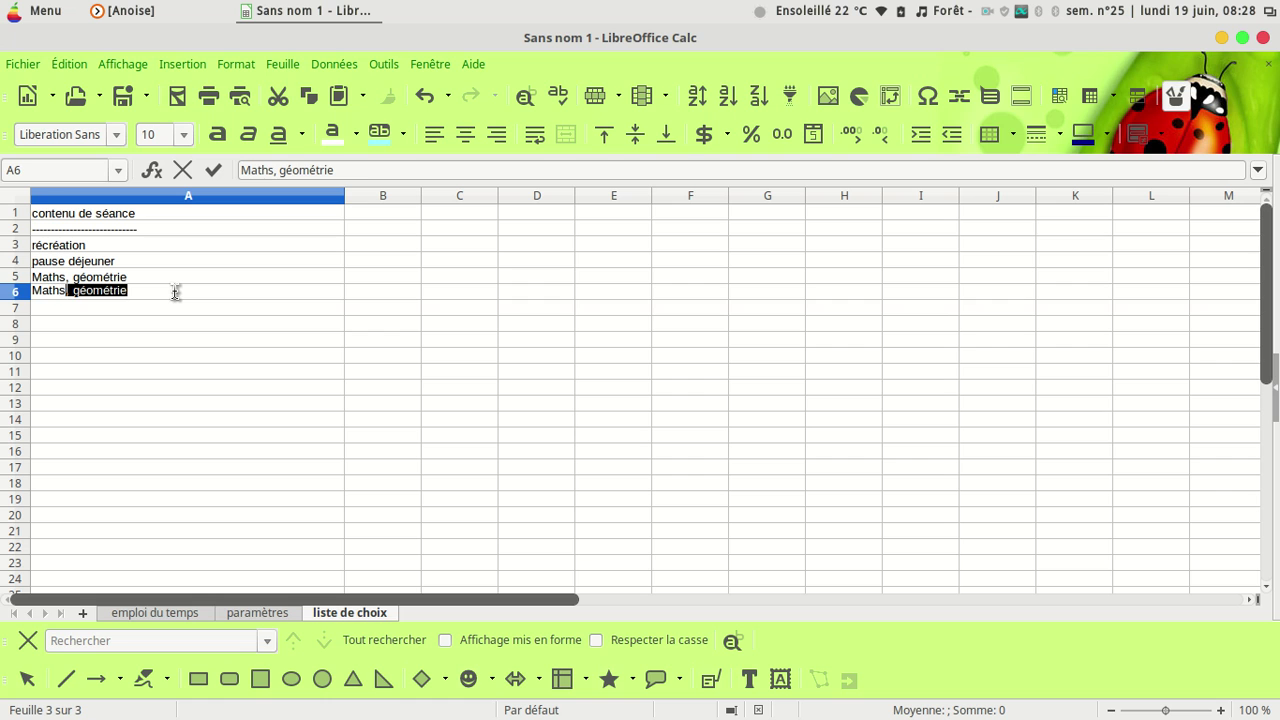
type(", nu")
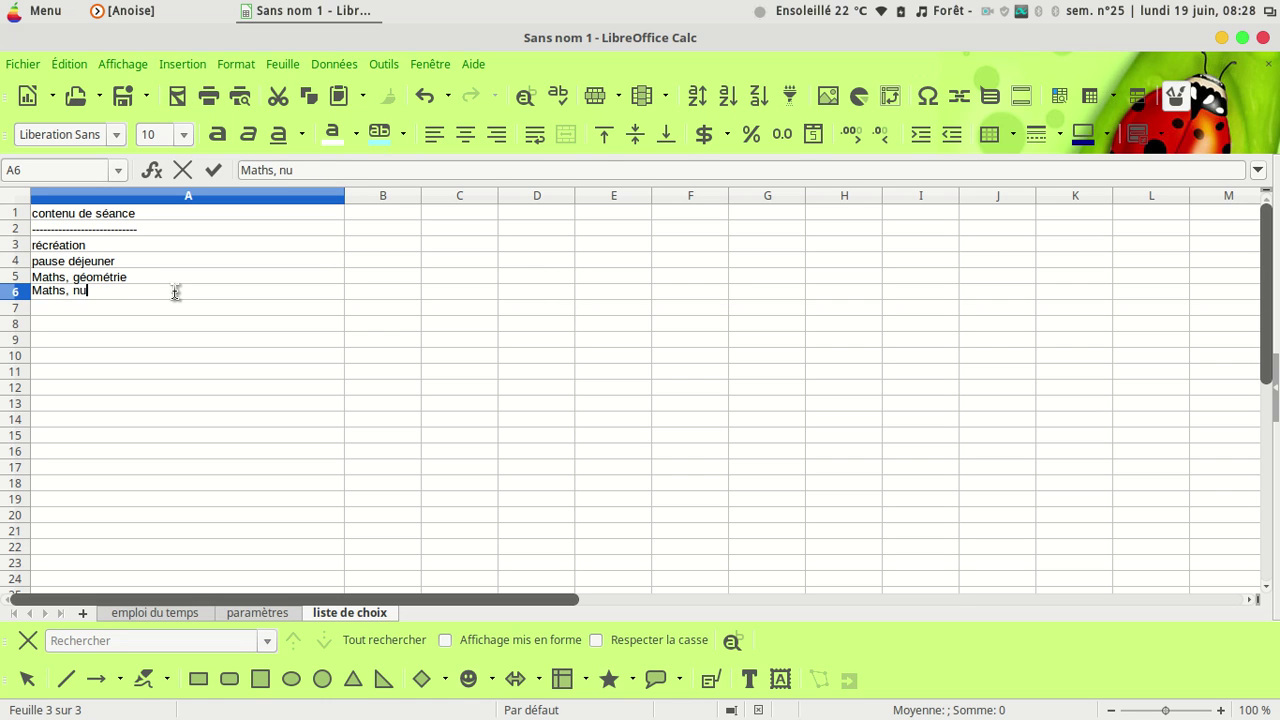
type("mération")
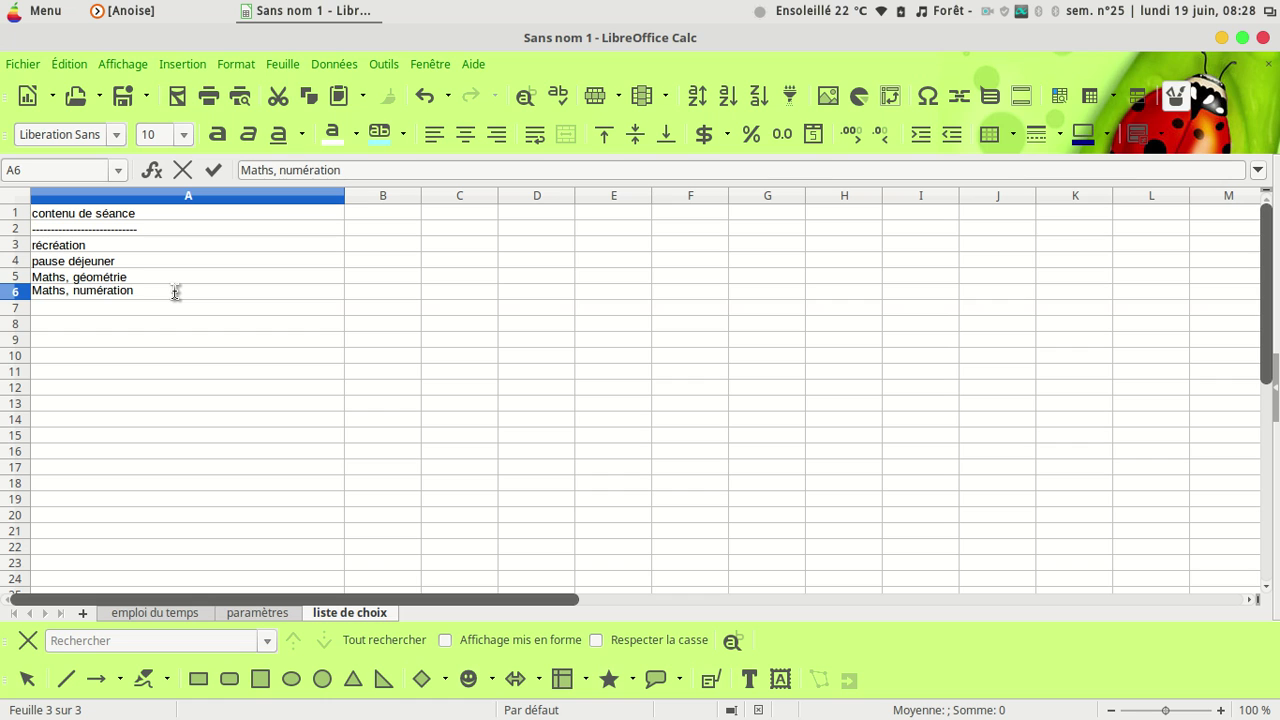
left_click(197, 374)
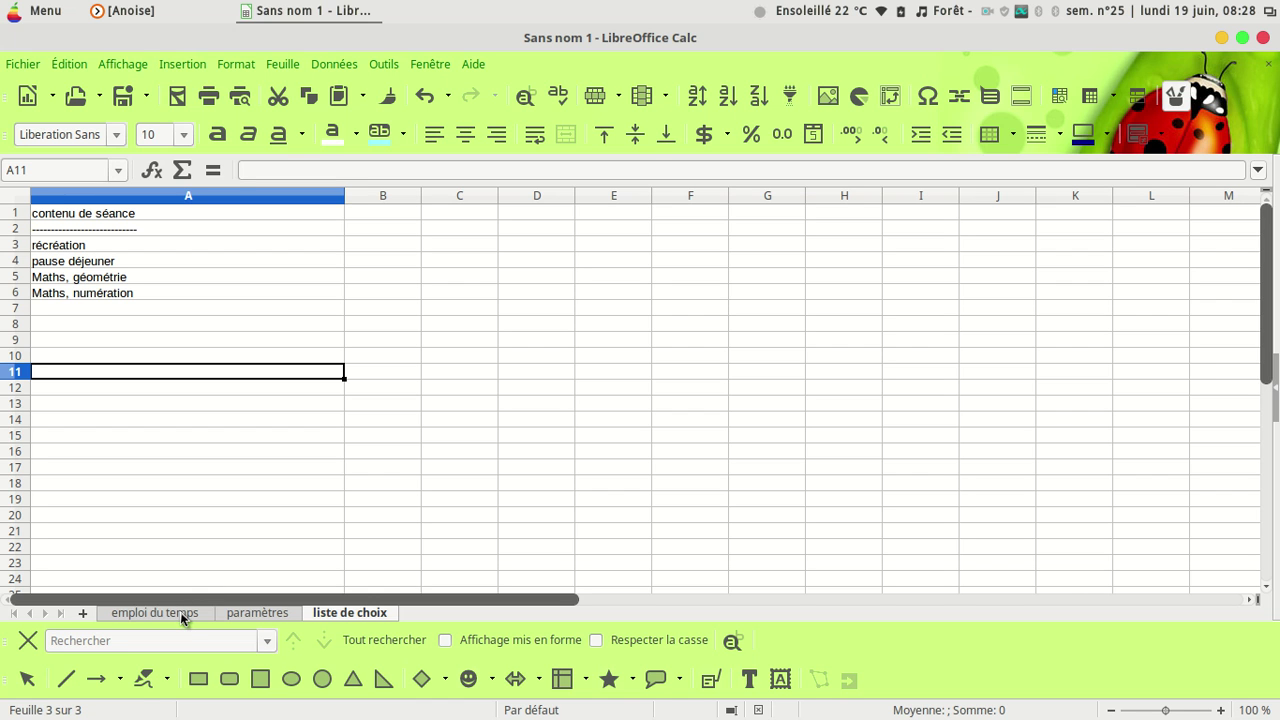
Unmerge the géométrie block B2:B4 on the emploi du temps sheet.
left_click(155, 612)
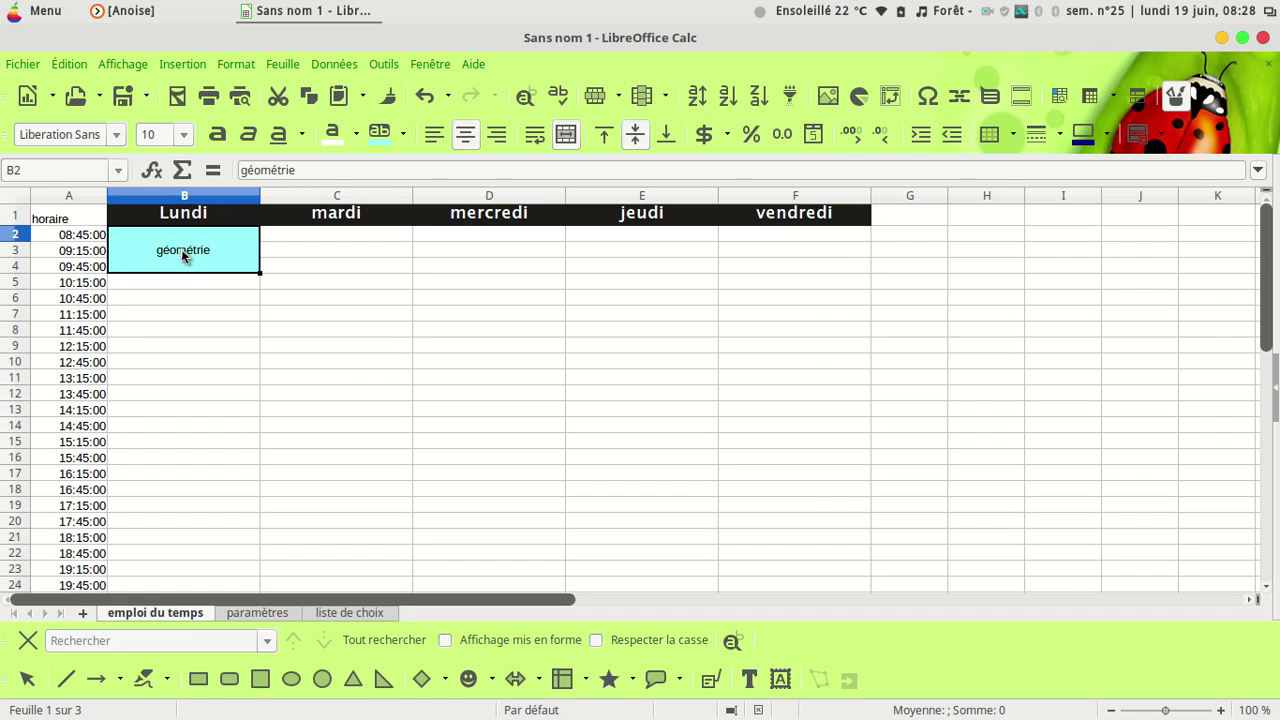
left_click(565, 136)
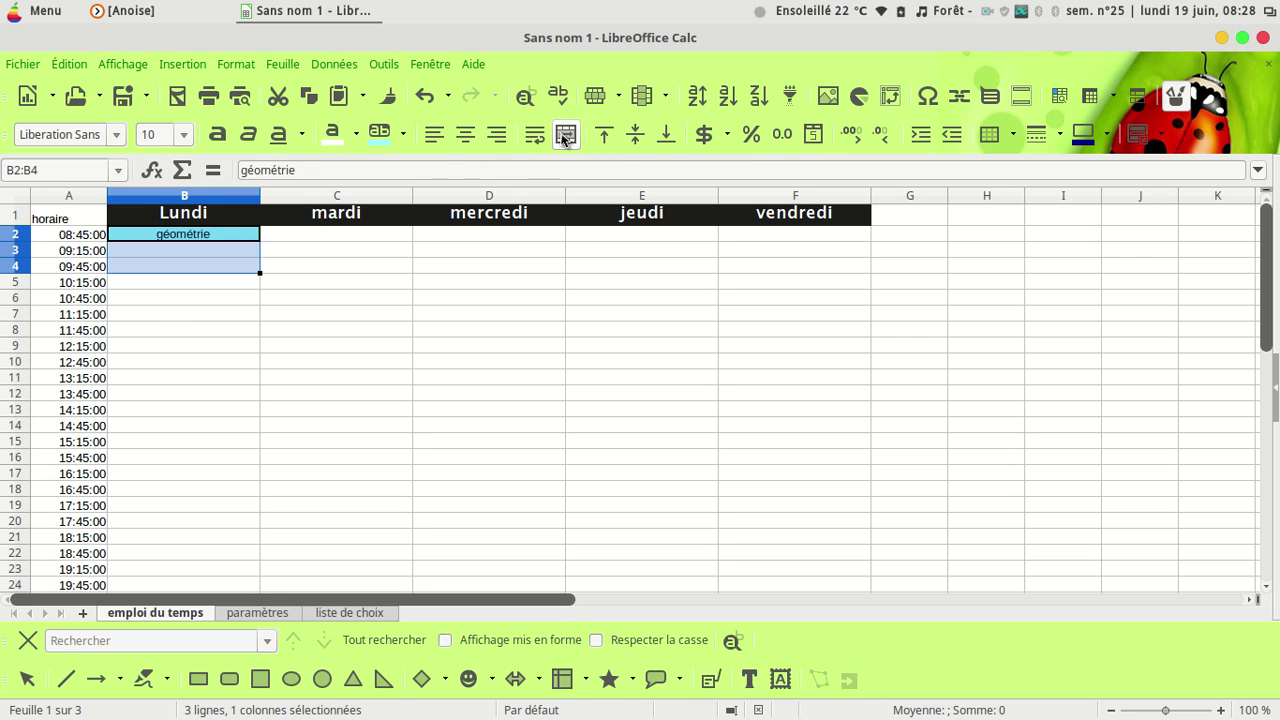
left_click(159, 343)
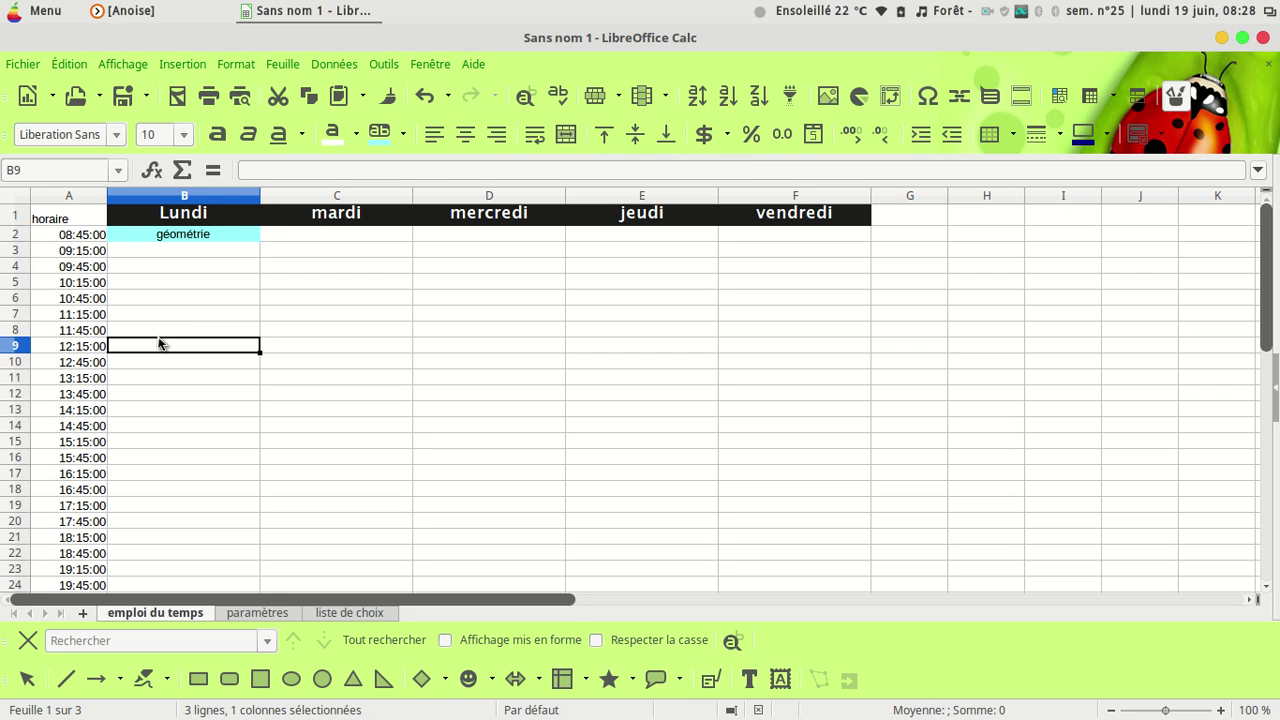
Start a validity rule on B2 that allows a cell range (Plage de cellules).
left_click(232, 237)
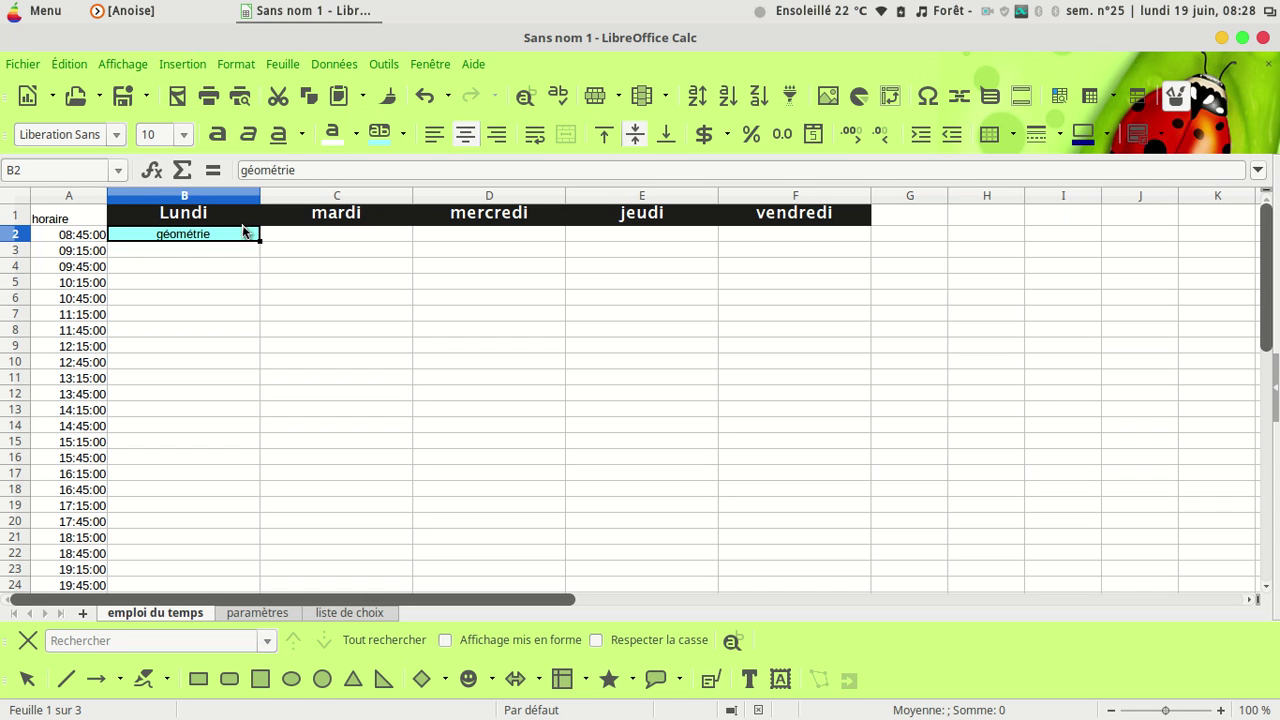
left_click(337, 67)
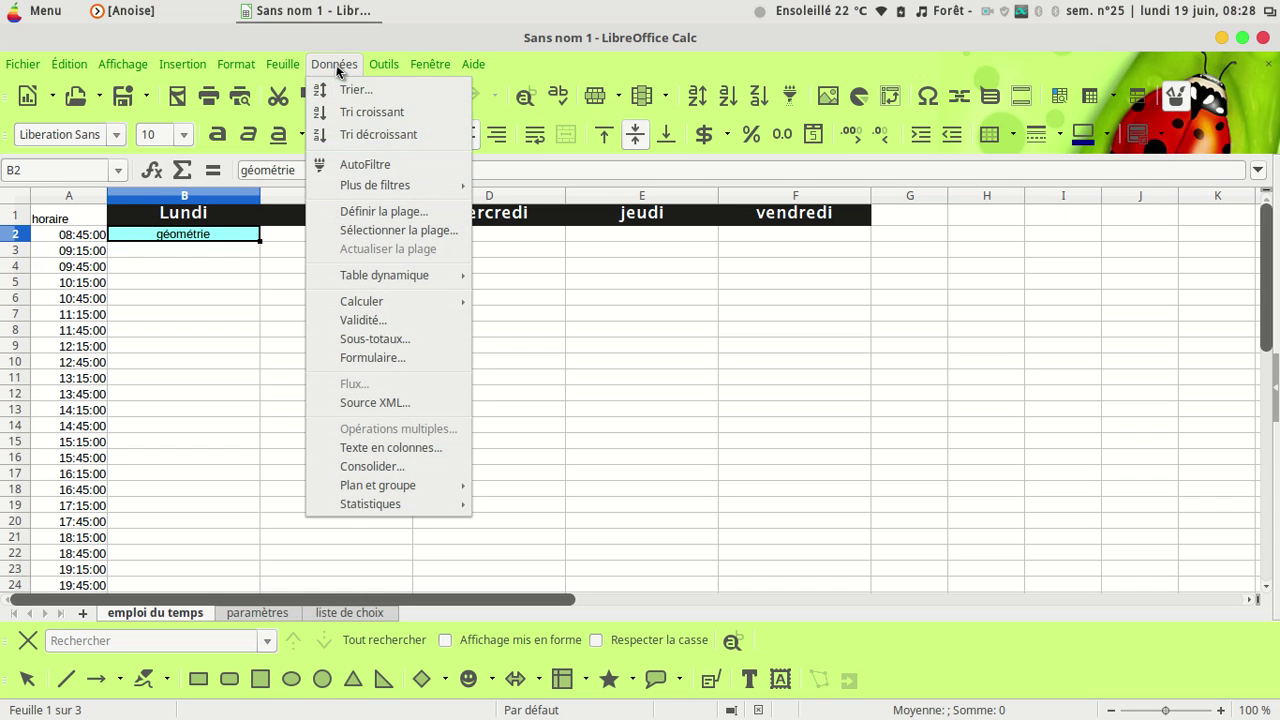
left_click(363, 321)
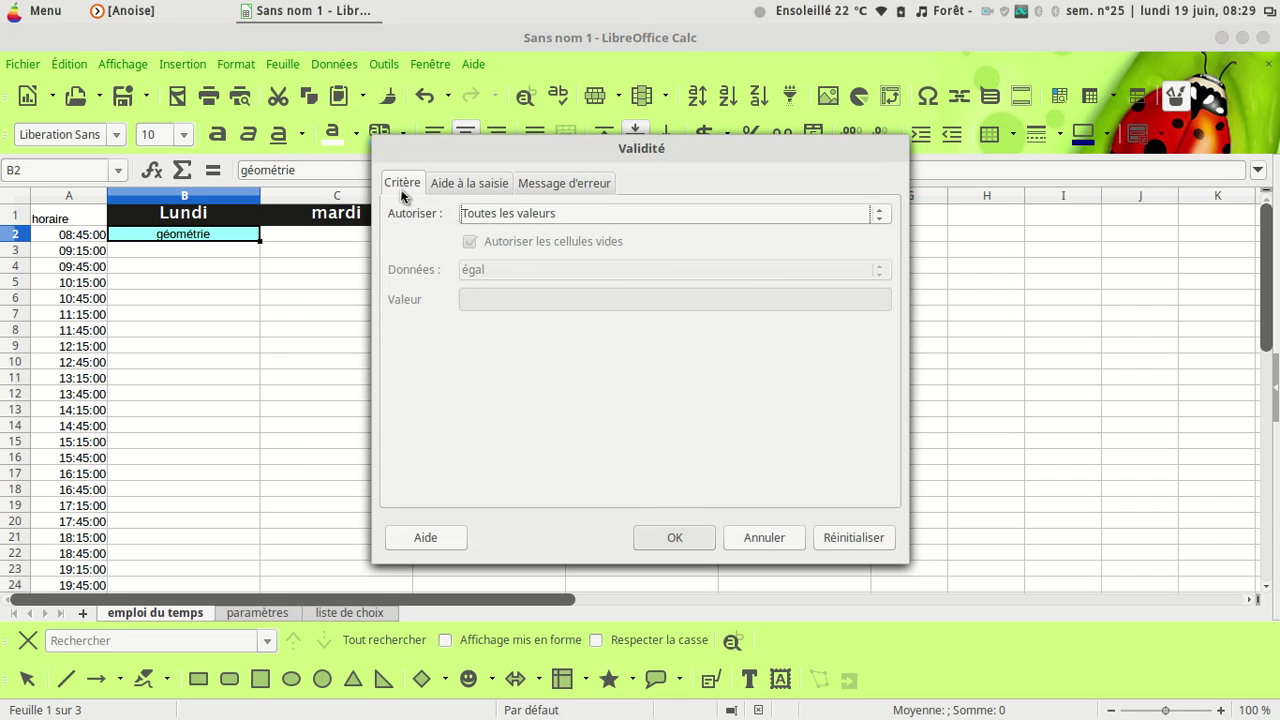
left_click(504, 216)
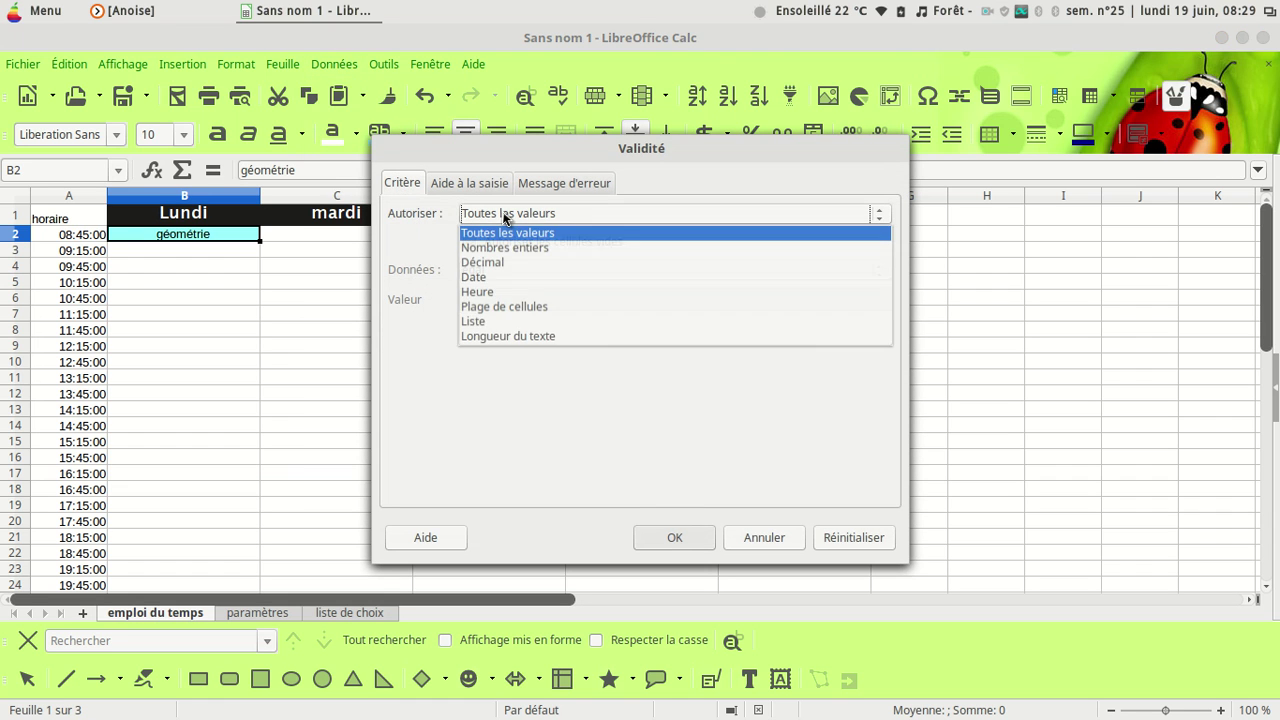
left_click(504, 309)
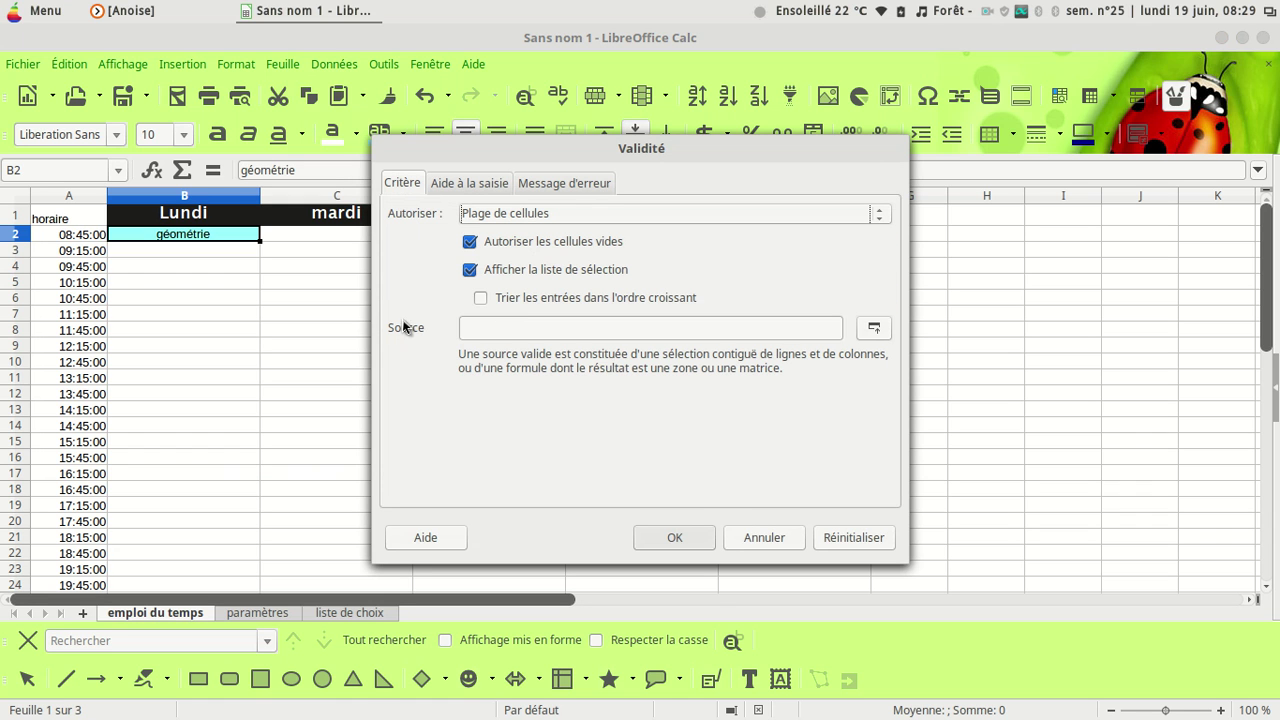
Set the validity source to $'liste de choix'.$A$2:$A$22 and apply the rule to B2.
left_click(876, 330)
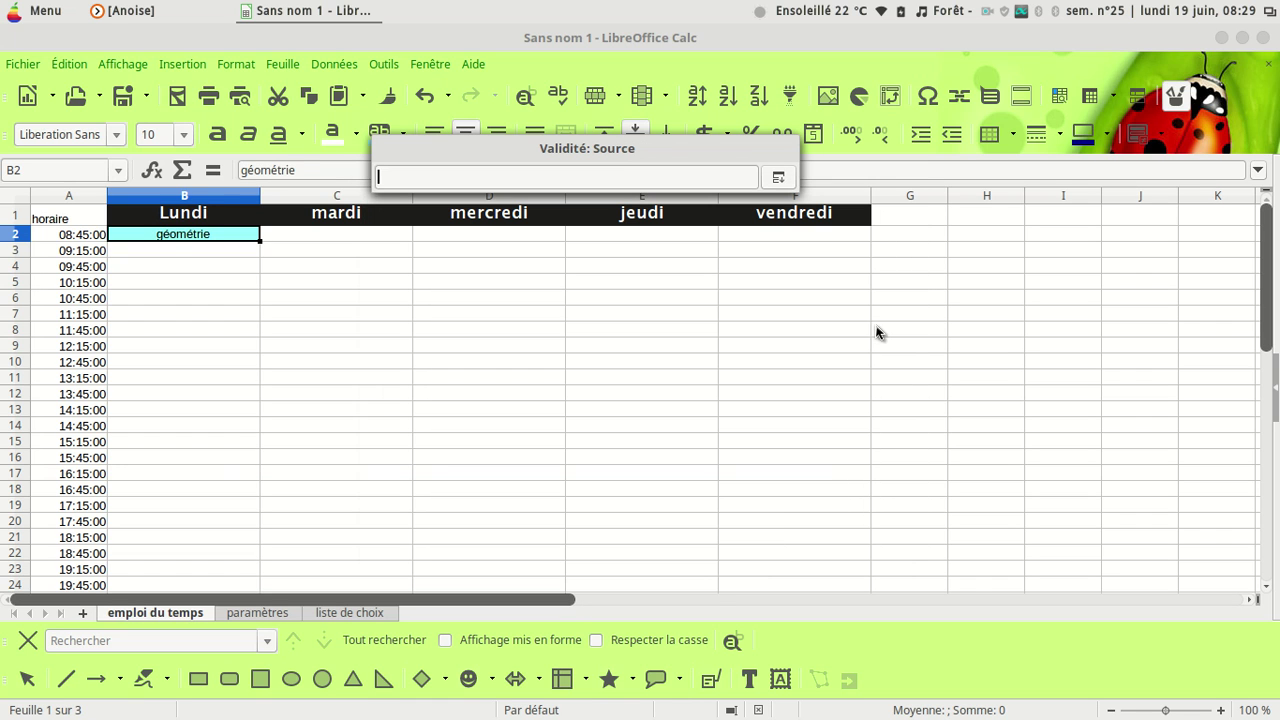
left_click(354, 613)
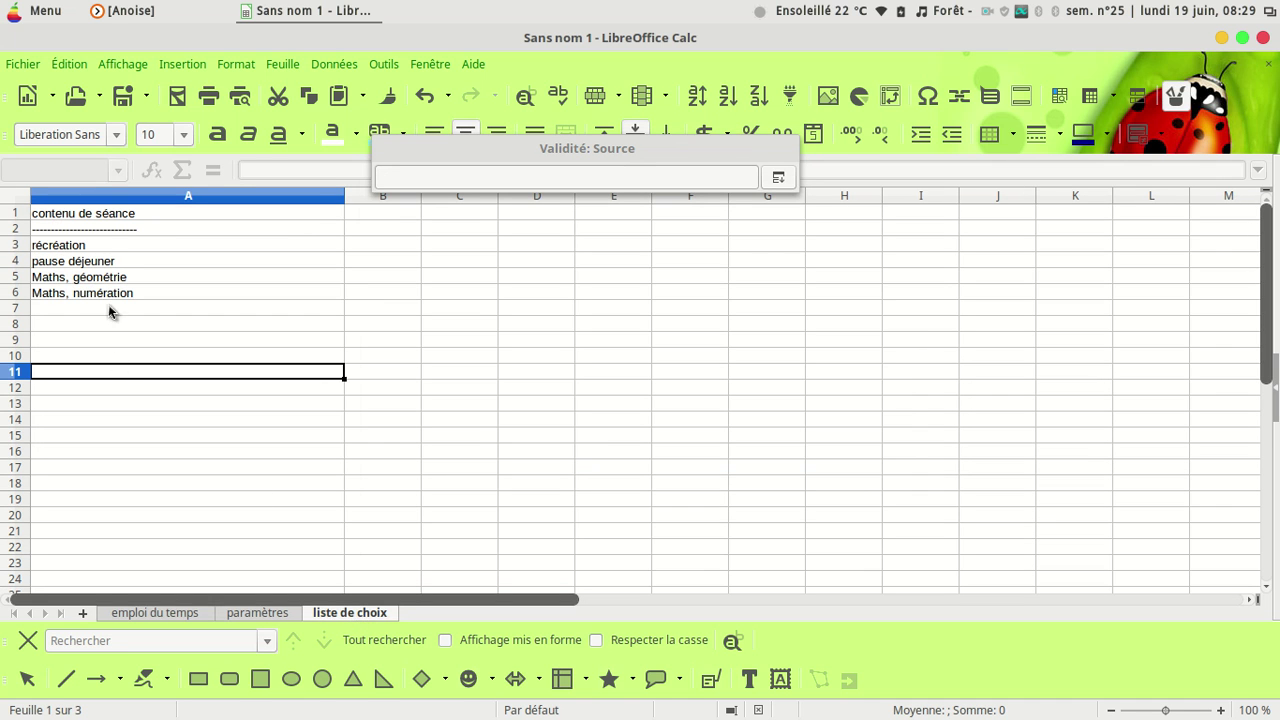
left_click(119, 216)
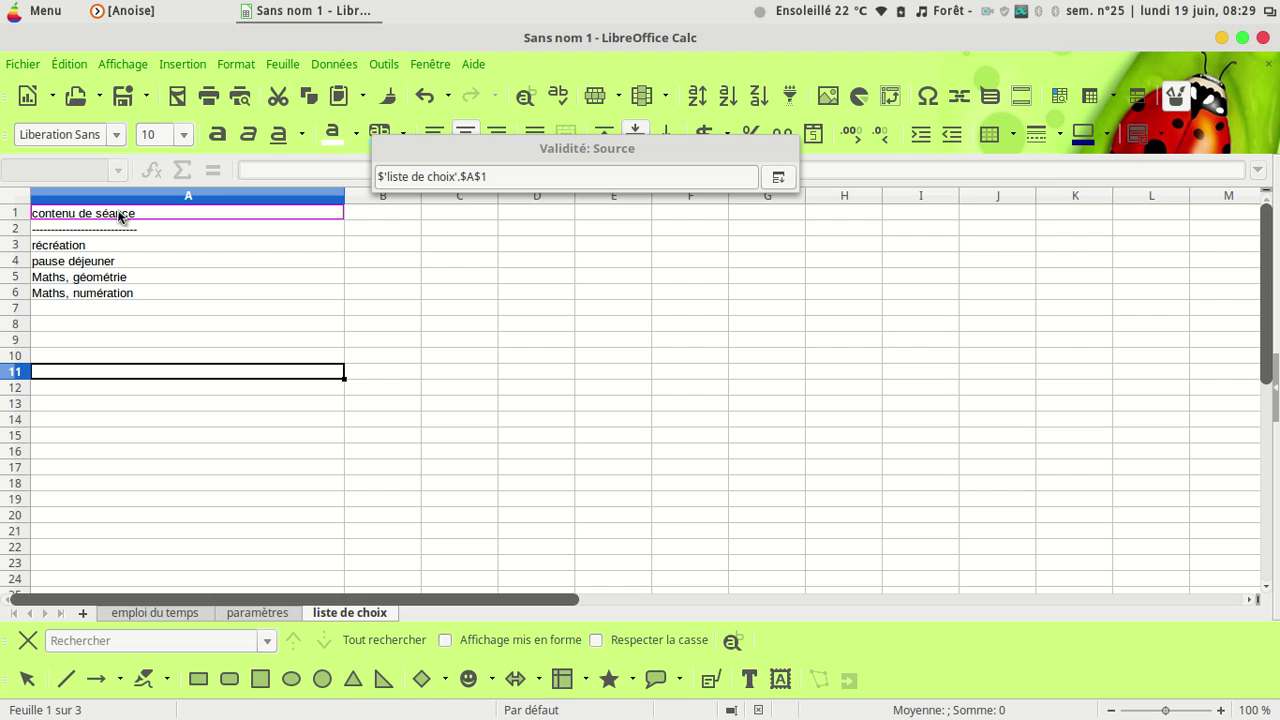
left_click(127, 231)
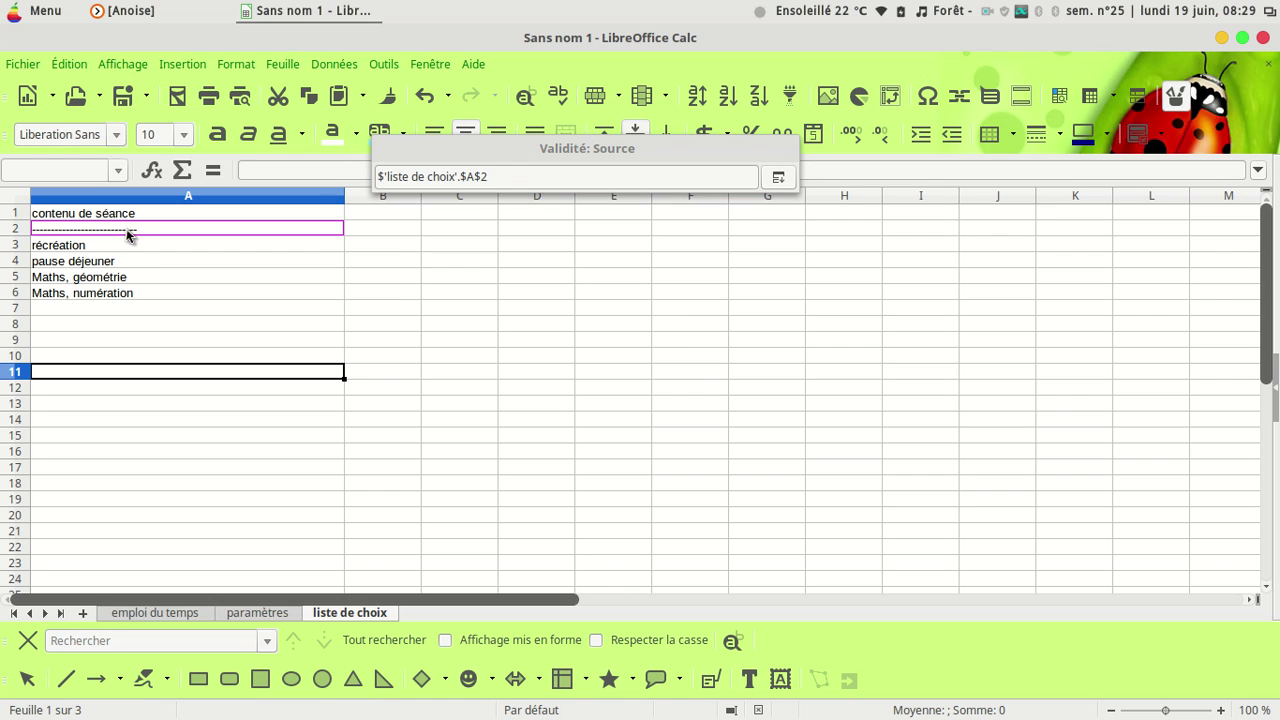
left_click_drag(127, 235, 139, 549)
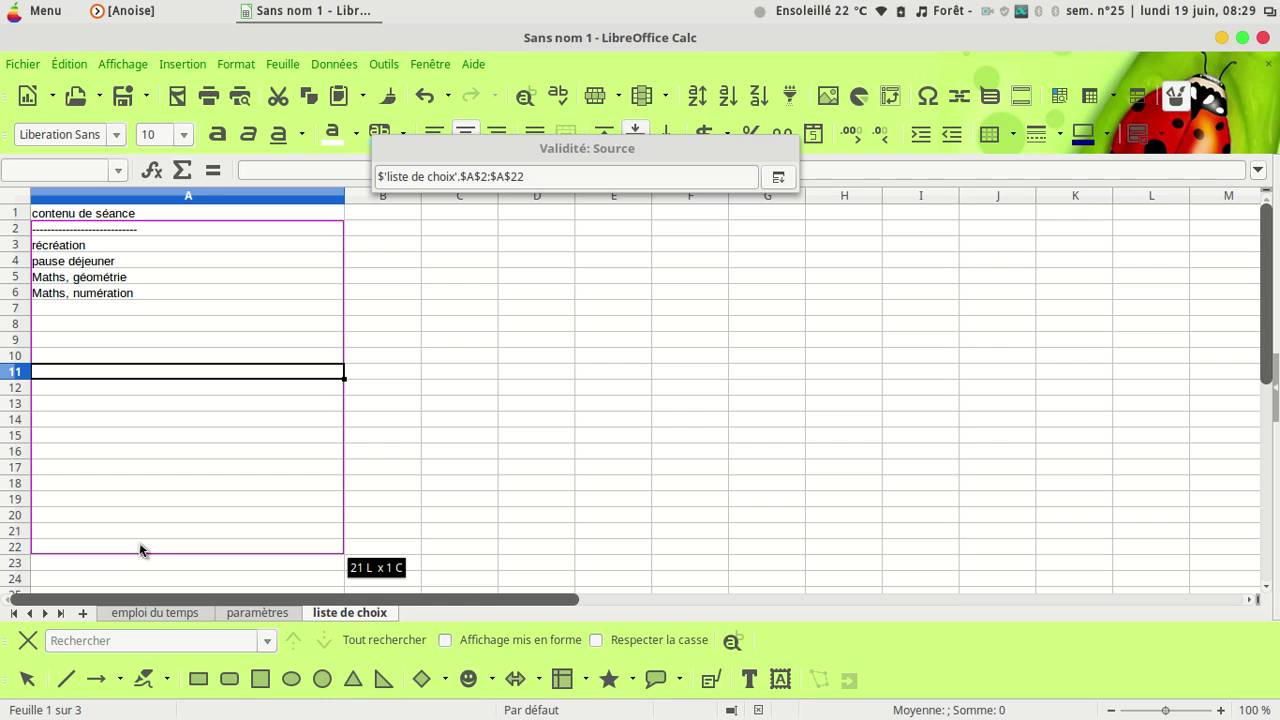
left_click_drag(139, 542, 139, 542)
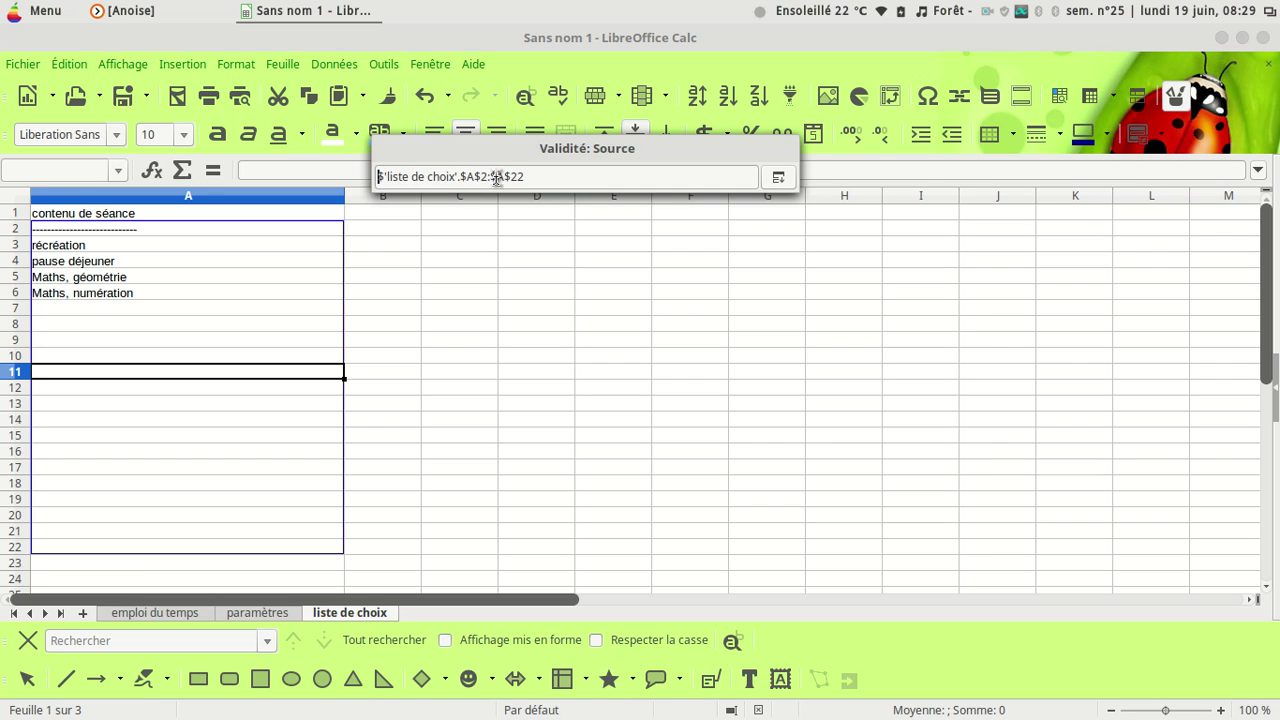
left_click(778, 179)
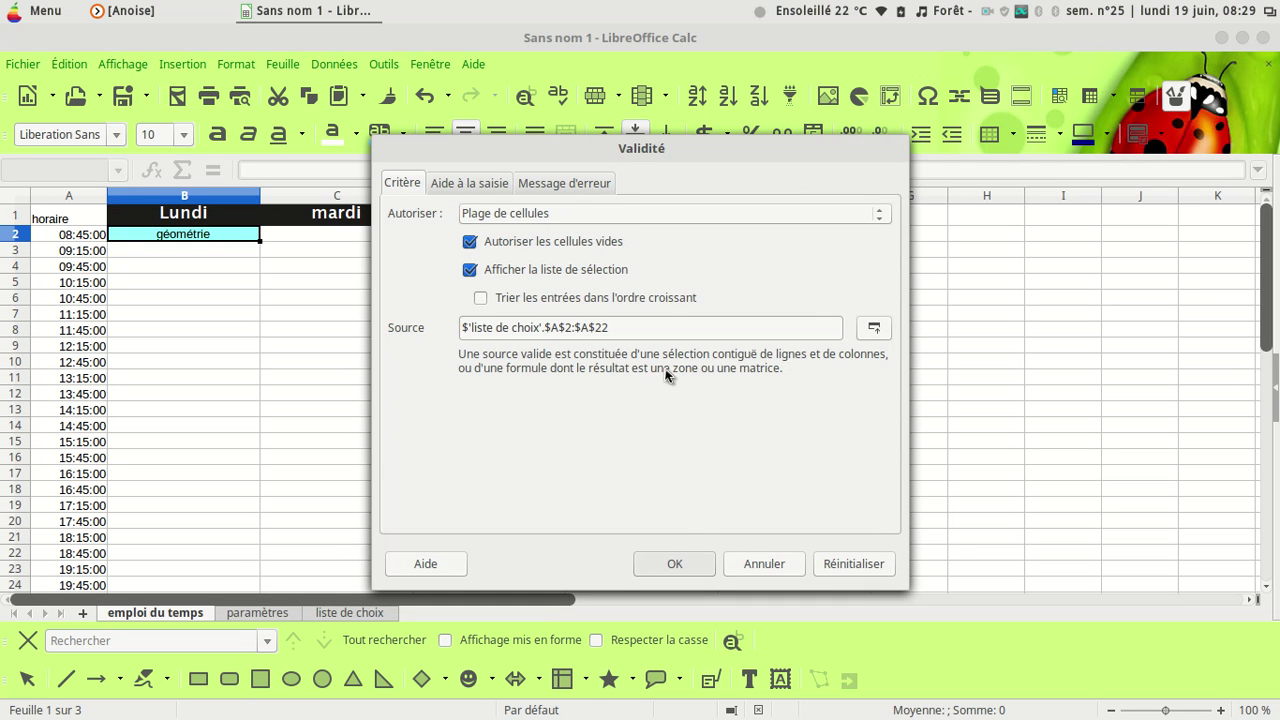
left_click(687, 561)
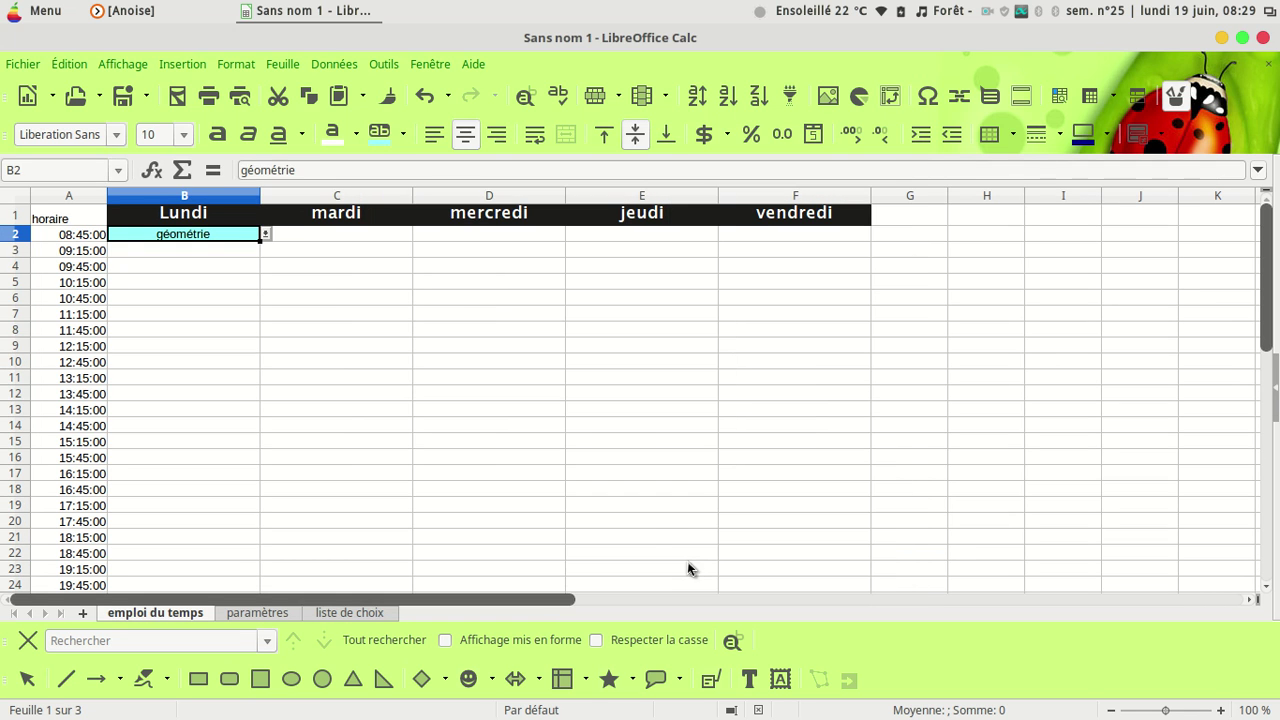
Choose the dashed-line entry in B2's selection list and fill it across B2:F18.
left_click(266, 236)
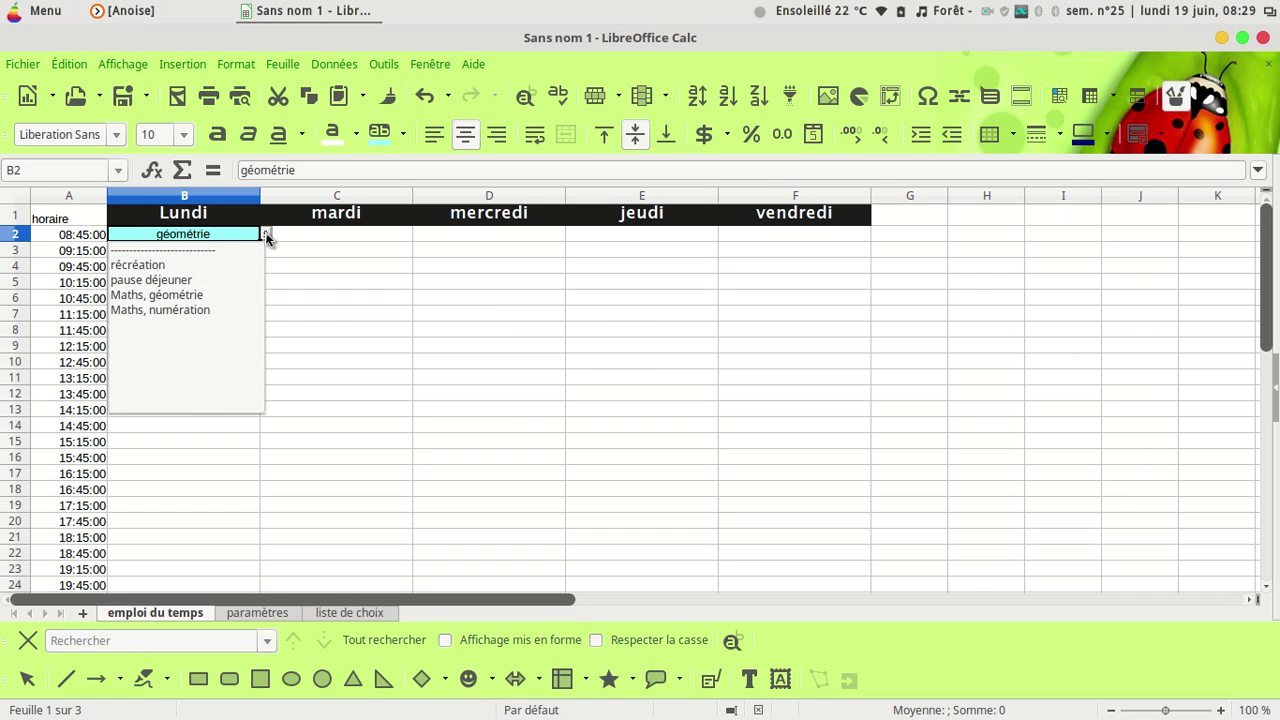
left_click(209, 254)
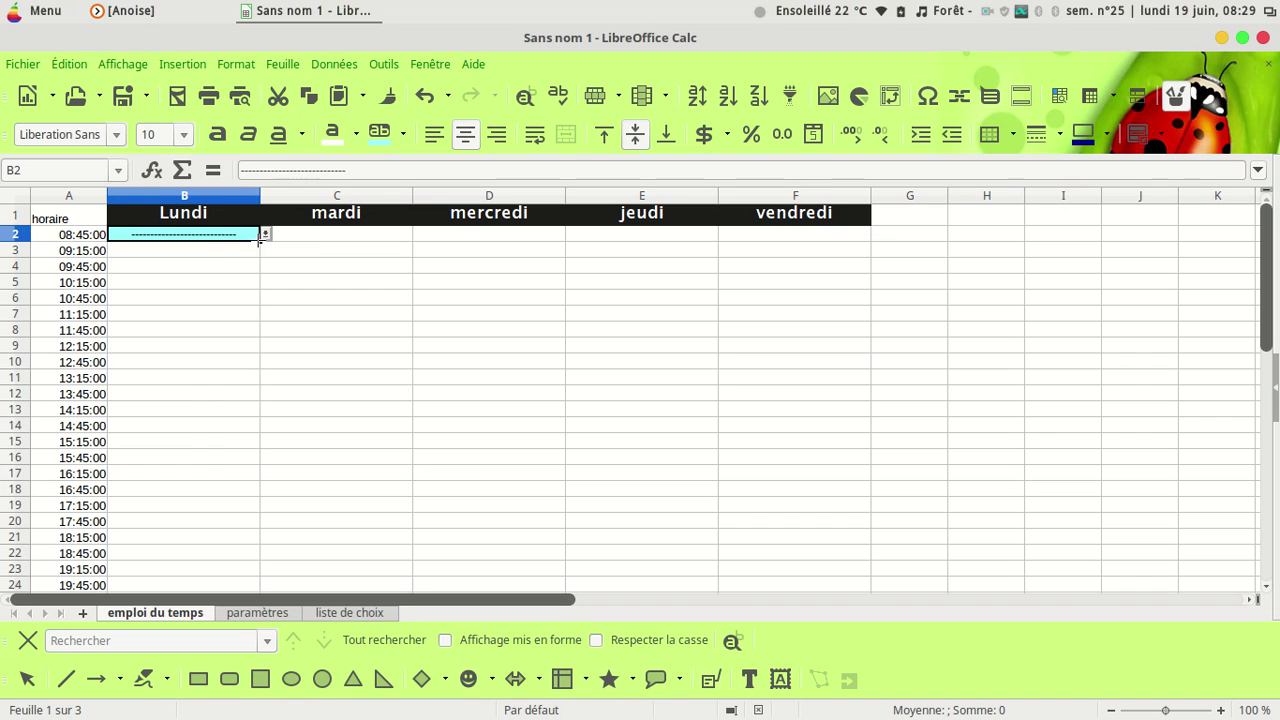
left_click_drag(258, 244, 230, 495)
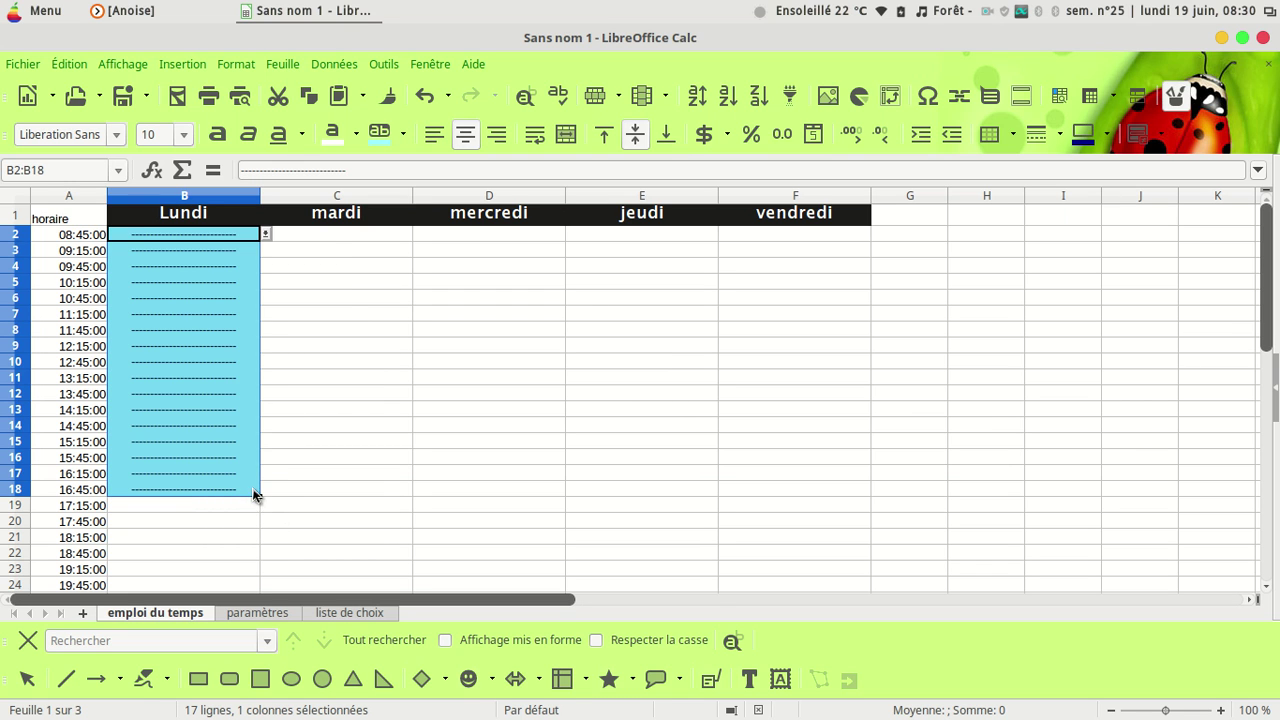
left_click_drag(260, 496, 830, 498)
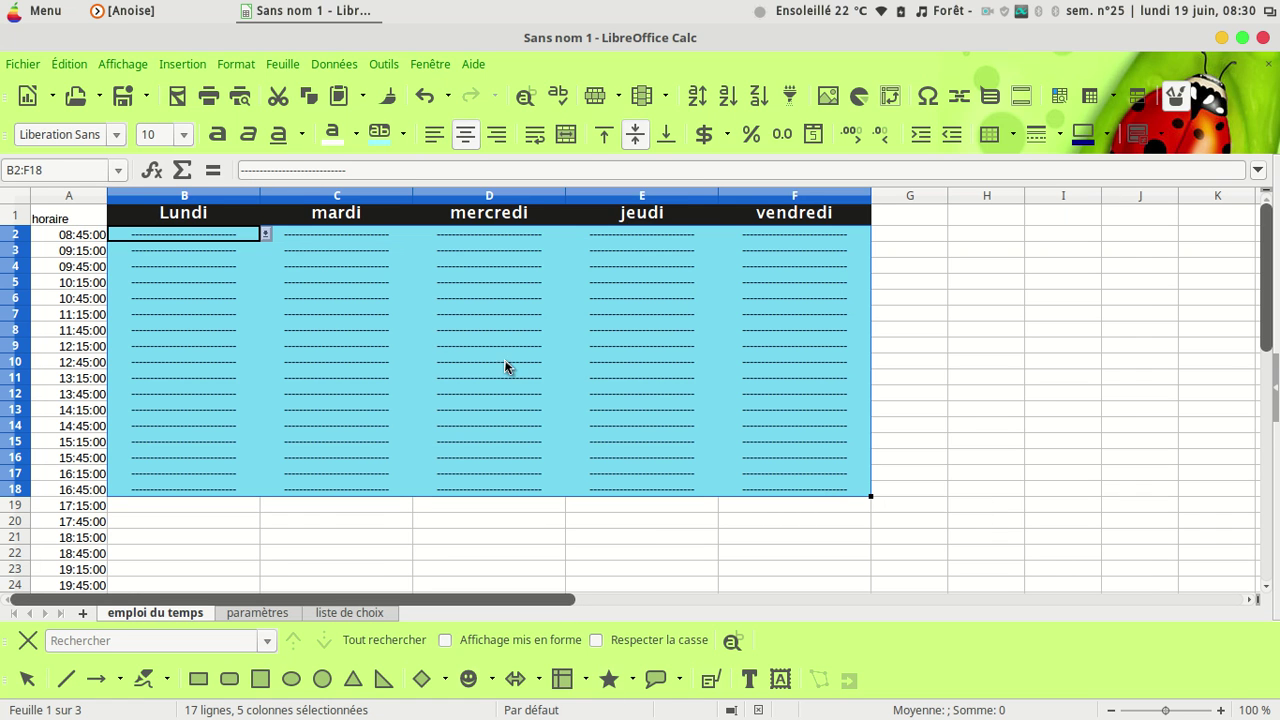
left_click(128, 379)
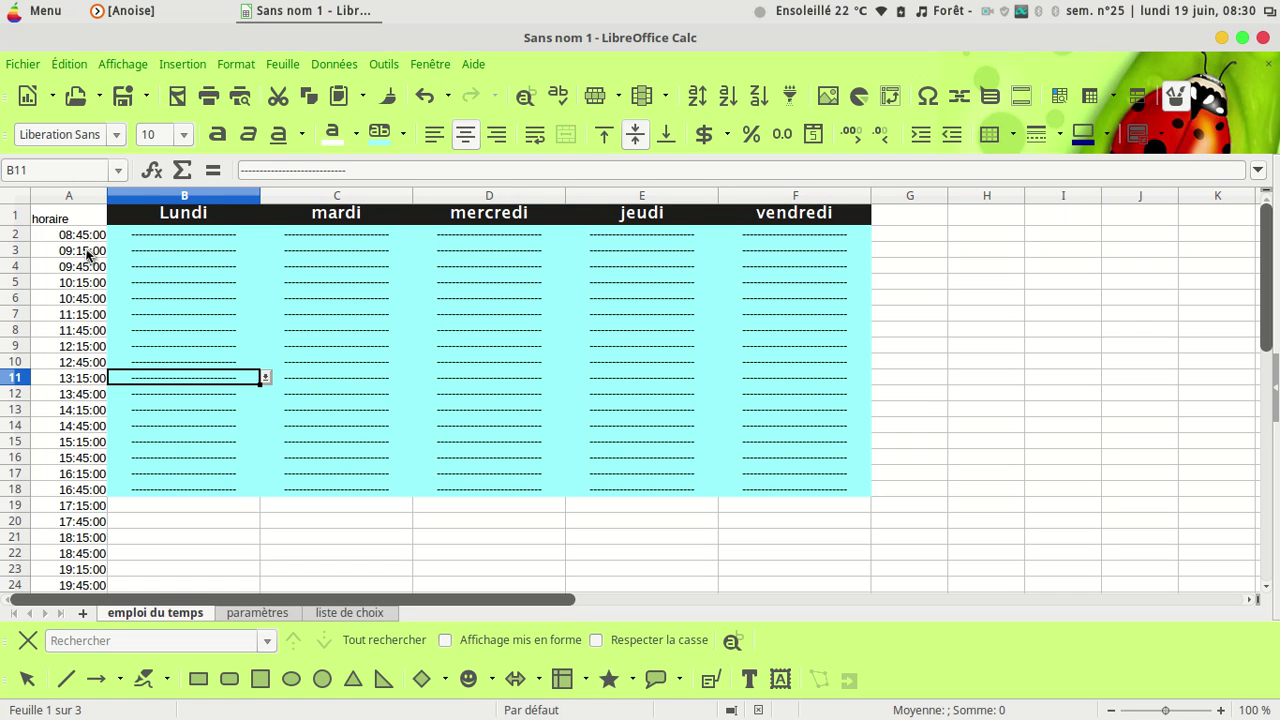
Choose "Maths, géométrie" from the selection list for mercredi at 08:45, cell D2.
left_click(537, 238)
left_click(572, 235)
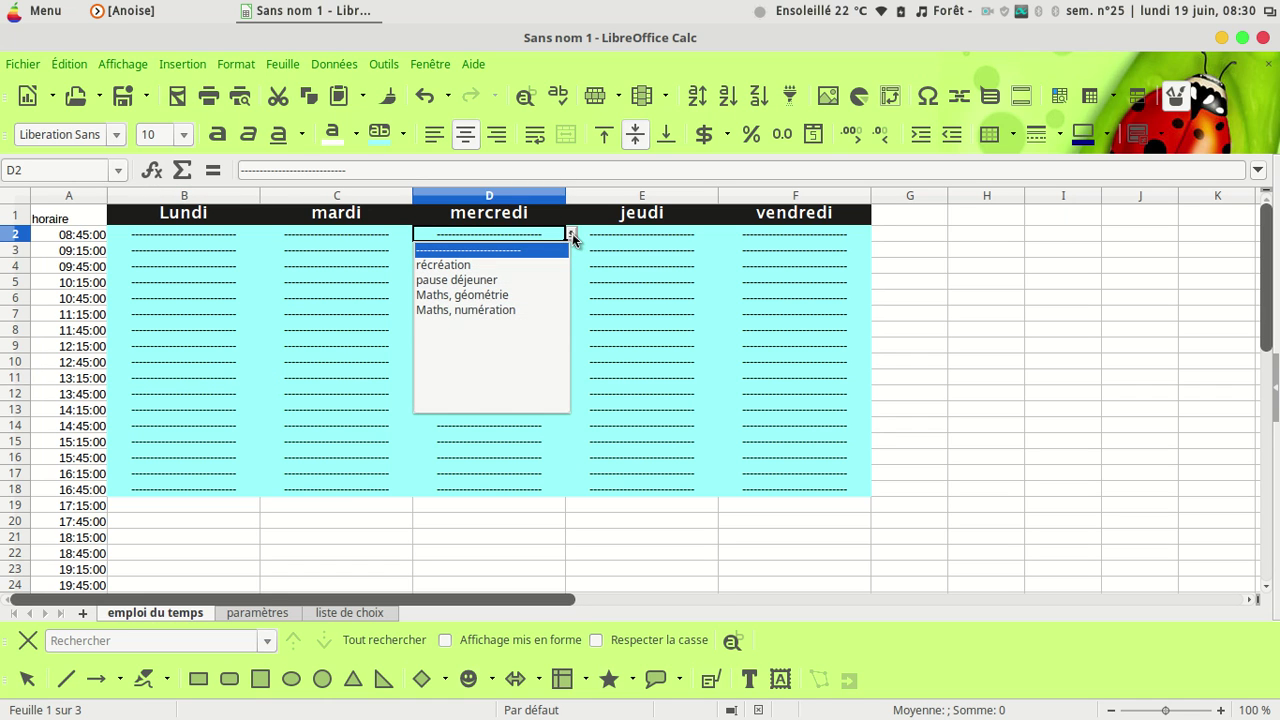
left_click(505, 296)
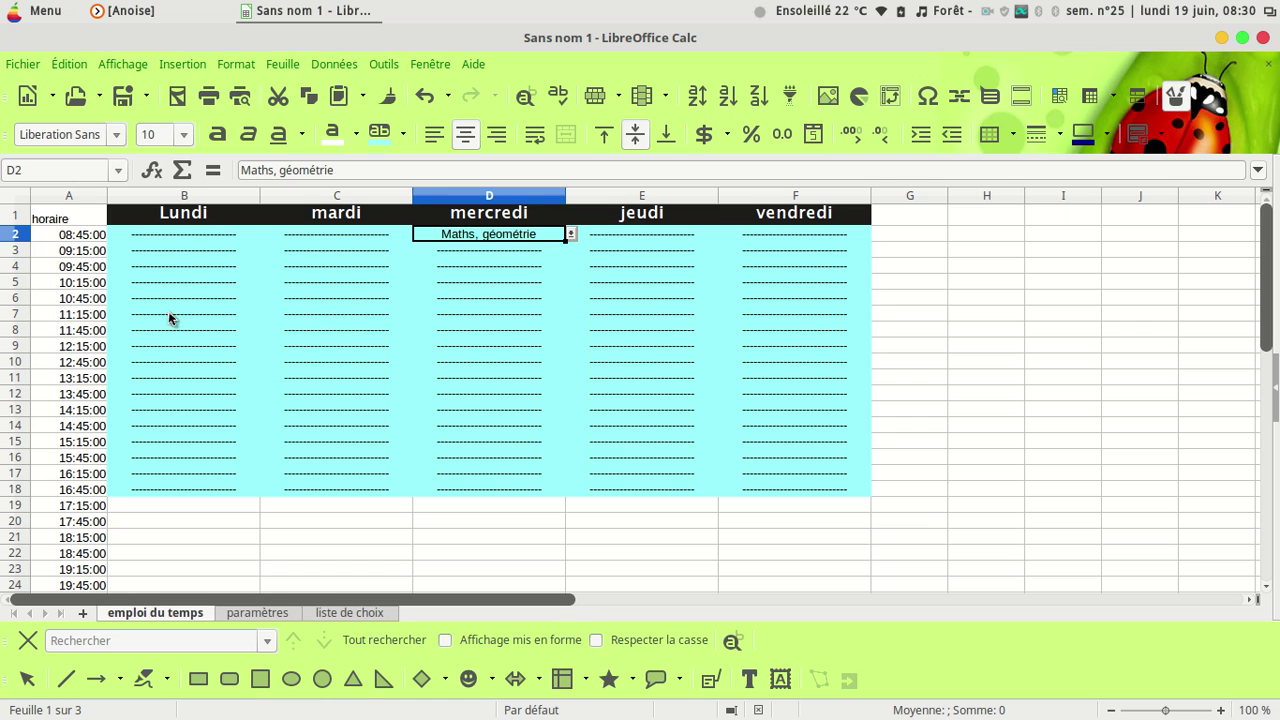
Choose "récréation" for lundi at 10:15 in B5 and fill it across to vendredi, F5.
left_click(196, 286)
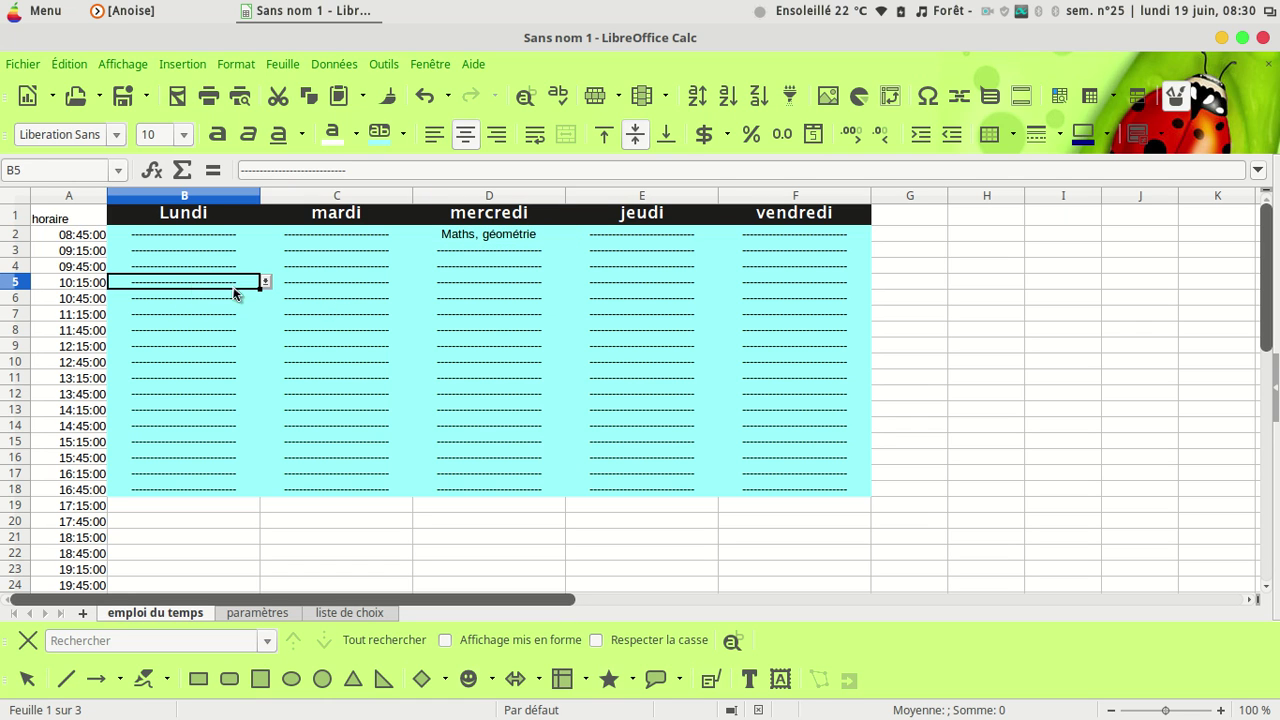
left_click(266, 284)
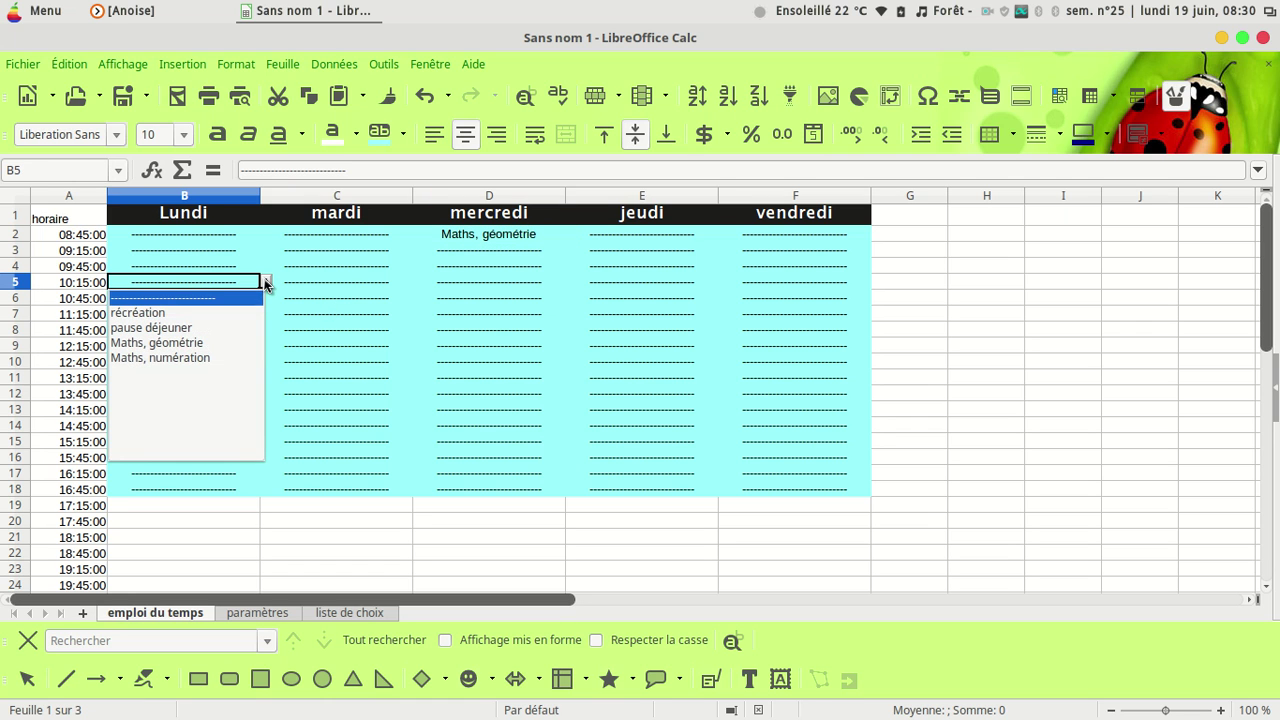
left_click(162, 314)
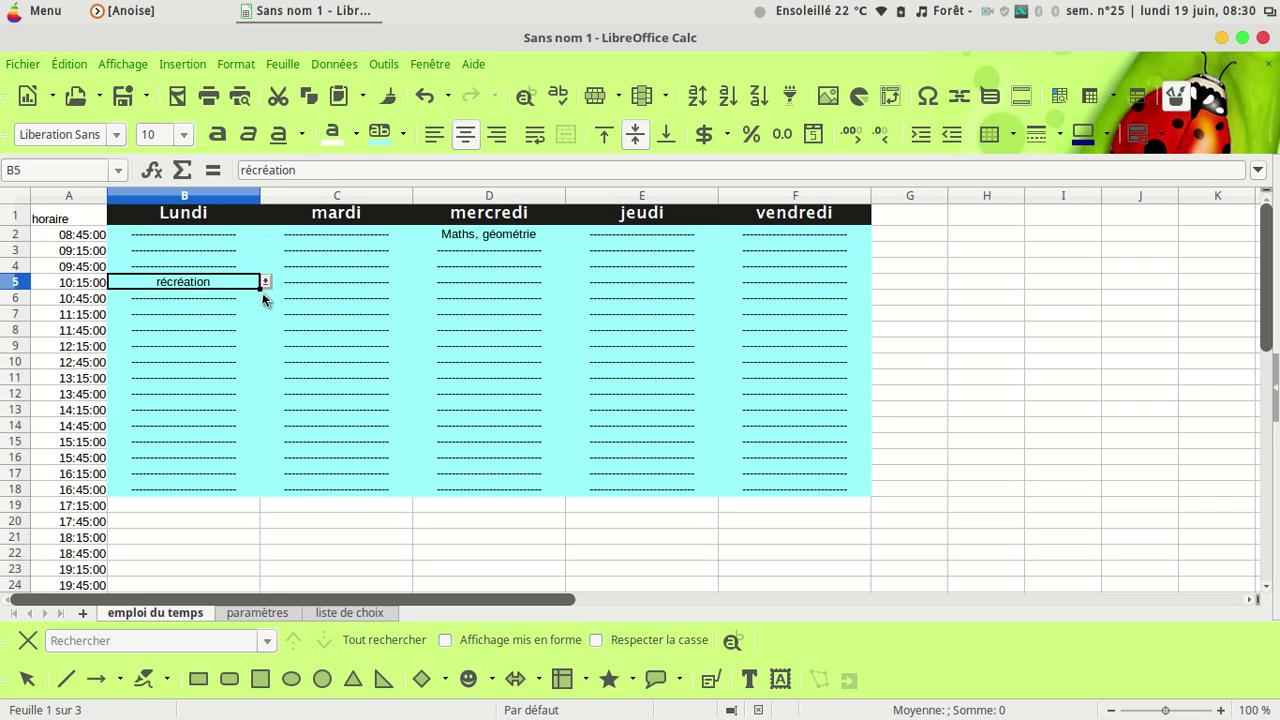
left_click_drag(263, 287, 823, 285)
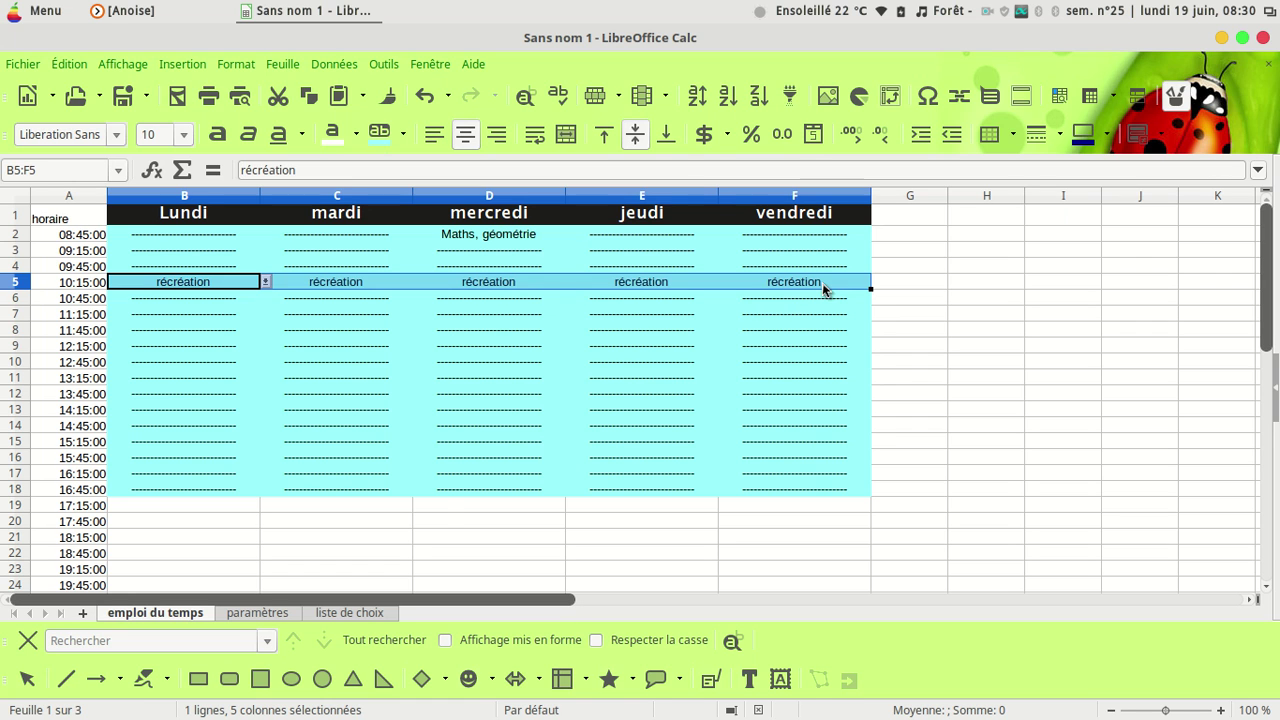
left_click(432, 523)
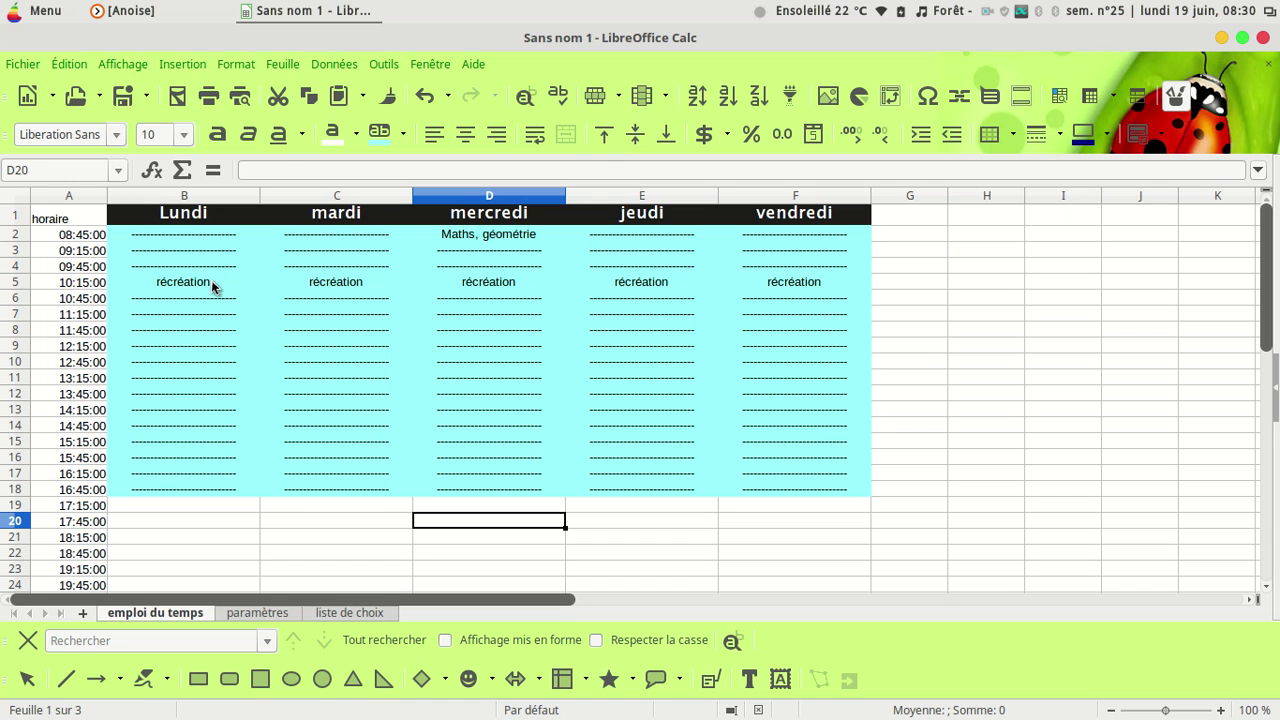
Give the récréation cells B5:F5 a golden-yellow background.
left_click_drag(214, 286, 771, 280)
left_click(403, 133)
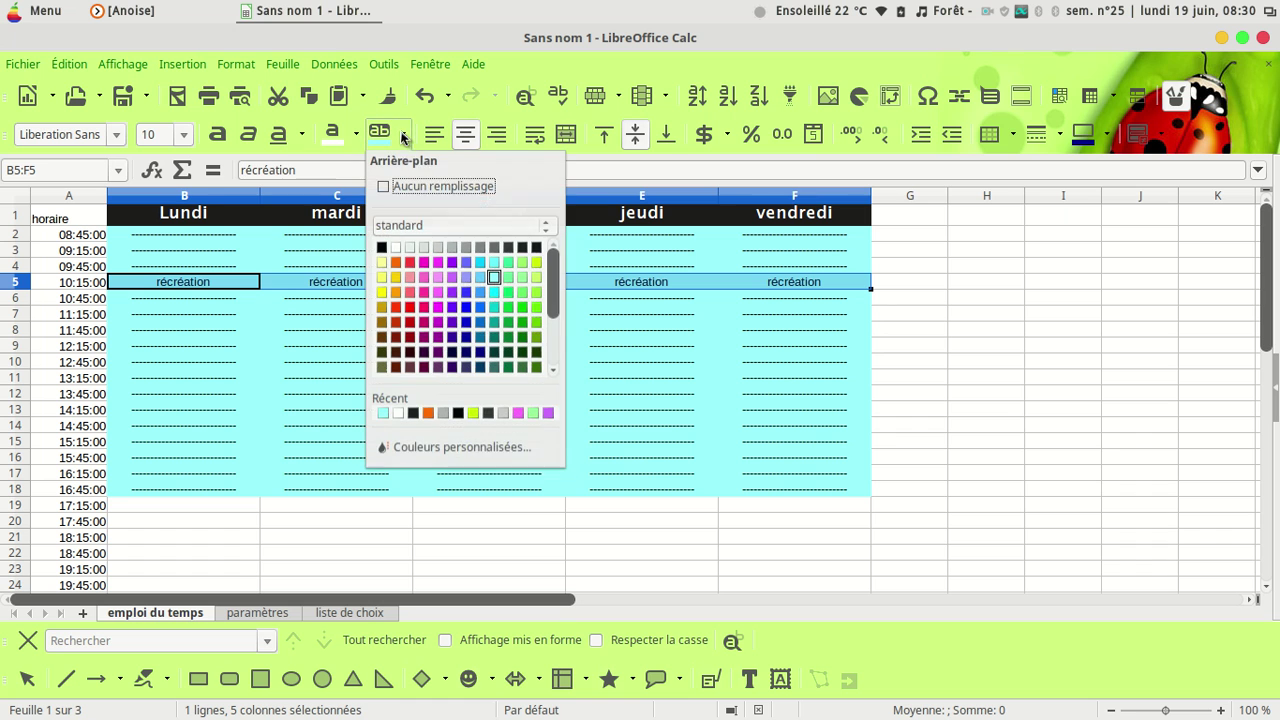
left_click(396, 278)
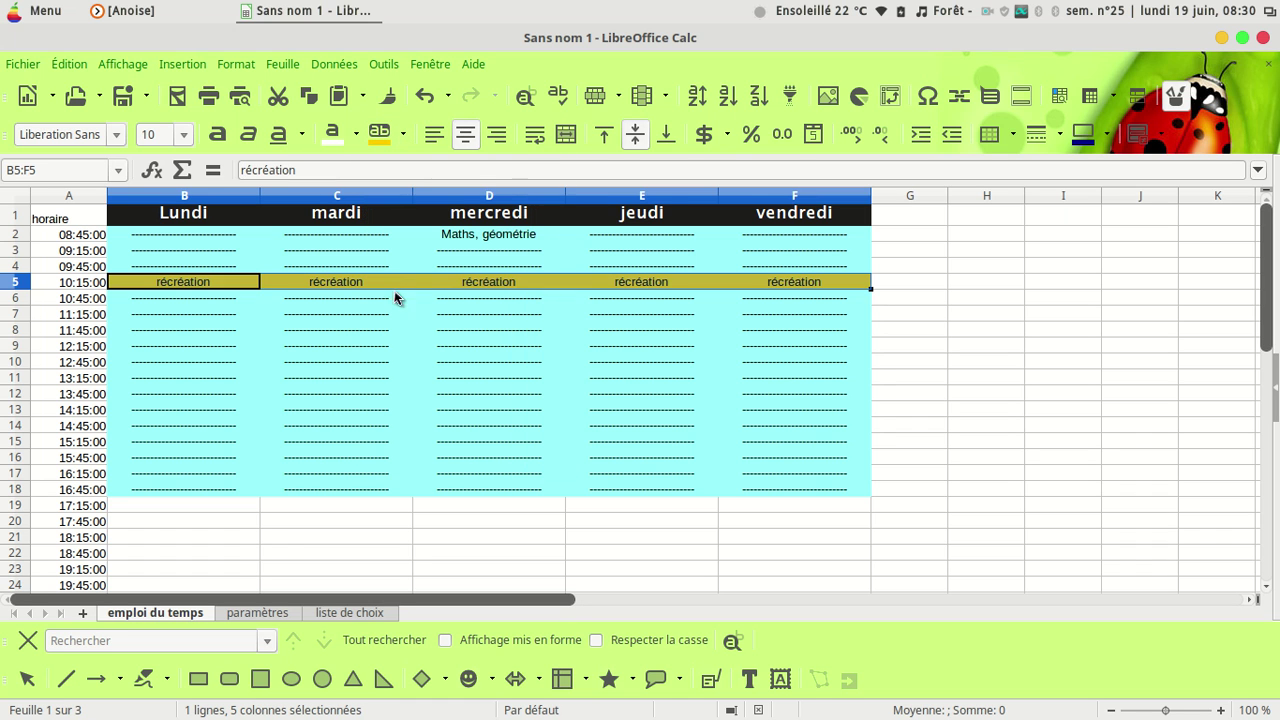
left_click(268, 553)
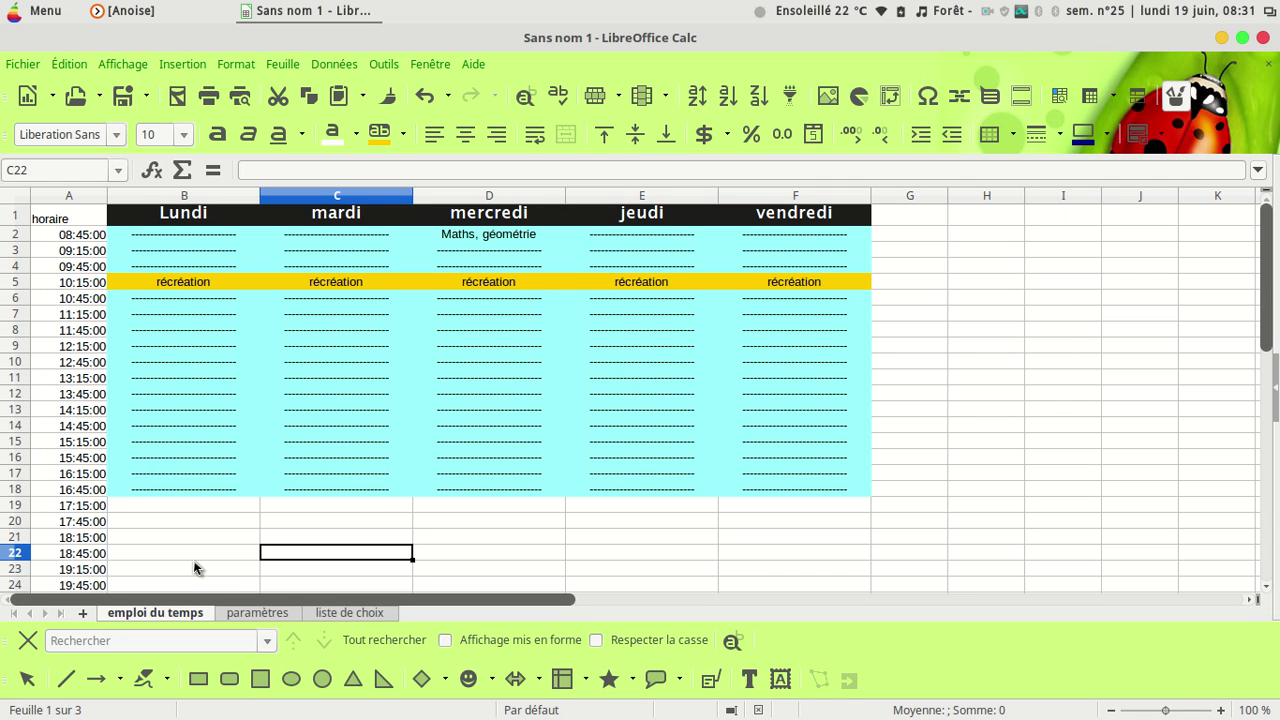
Merge B9:B11 while keeping the hidden cells' content, and choose "pause déjeuner" for the merged block.
scroll(193, 560, "up", 6, "ctrl")
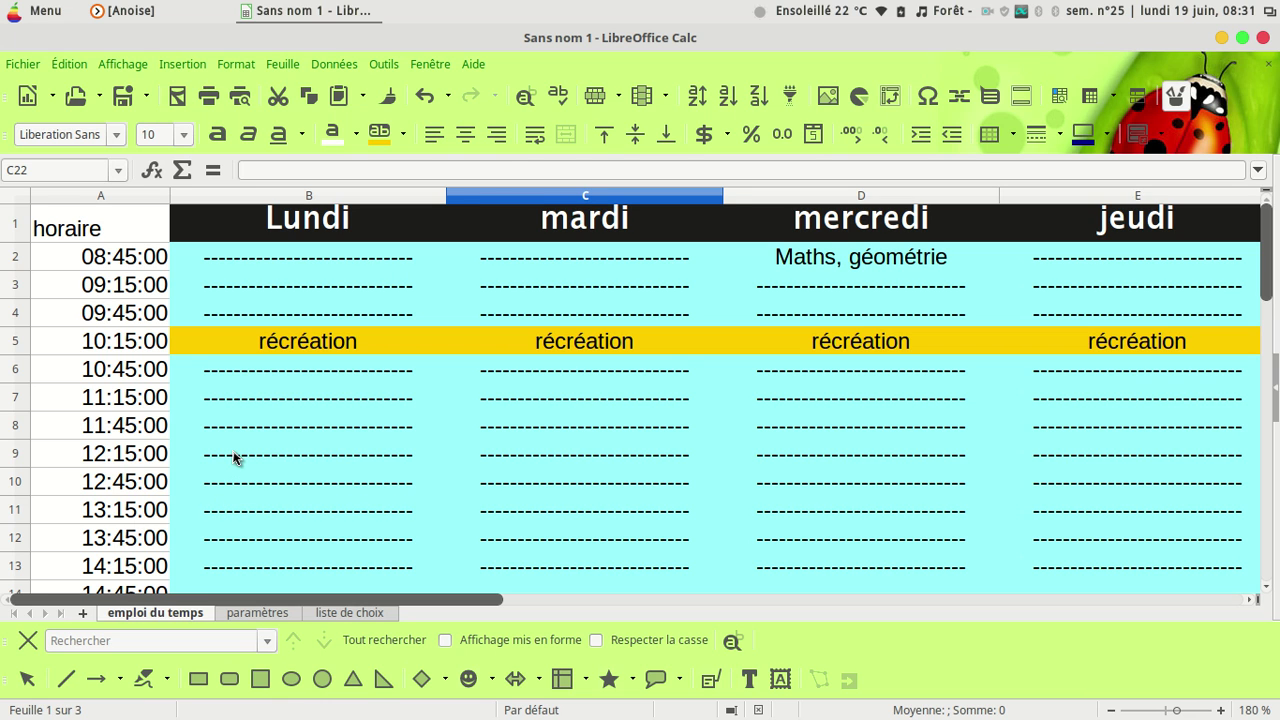
left_click_drag(233, 458, 233, 510)
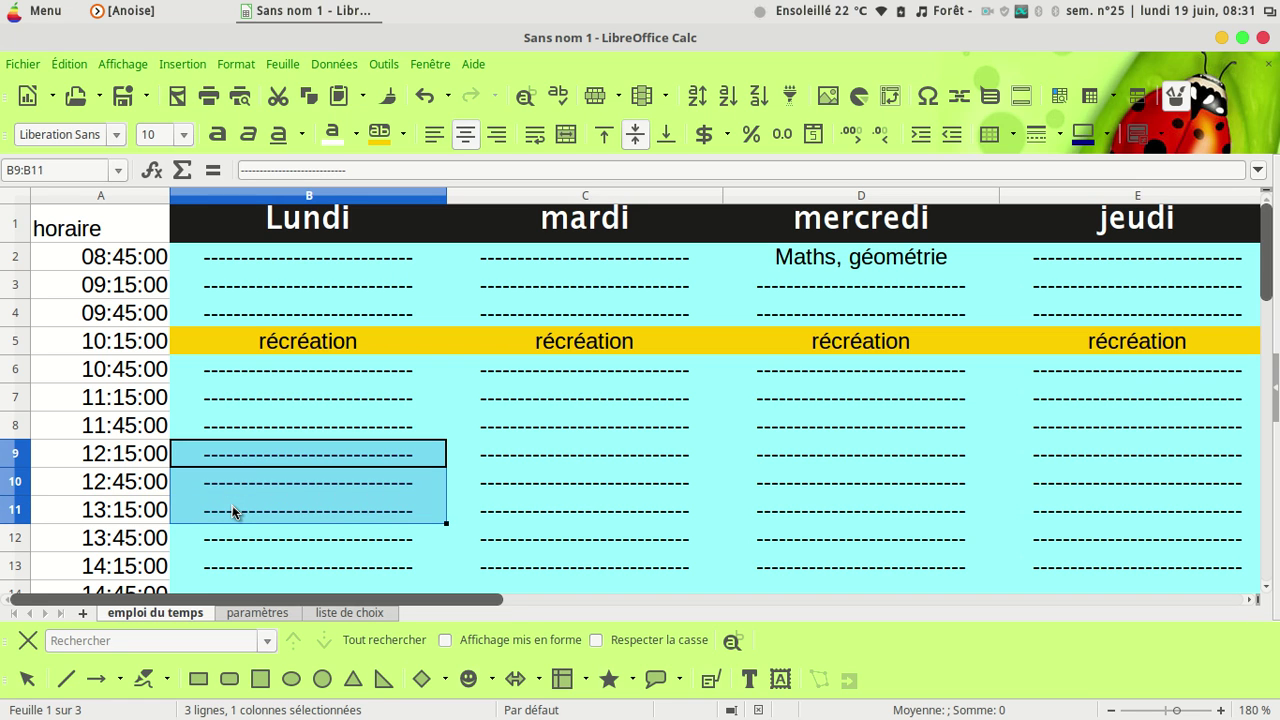
left_click(566, 136)
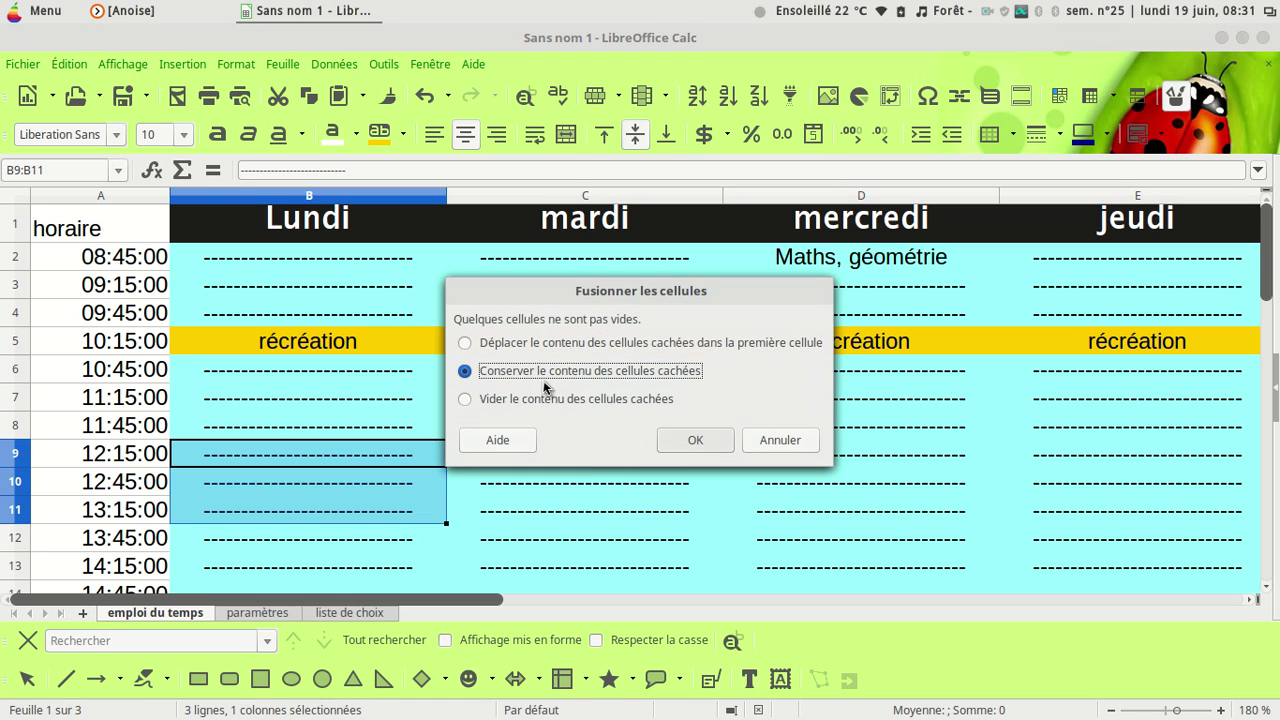
left_click(714, 444)
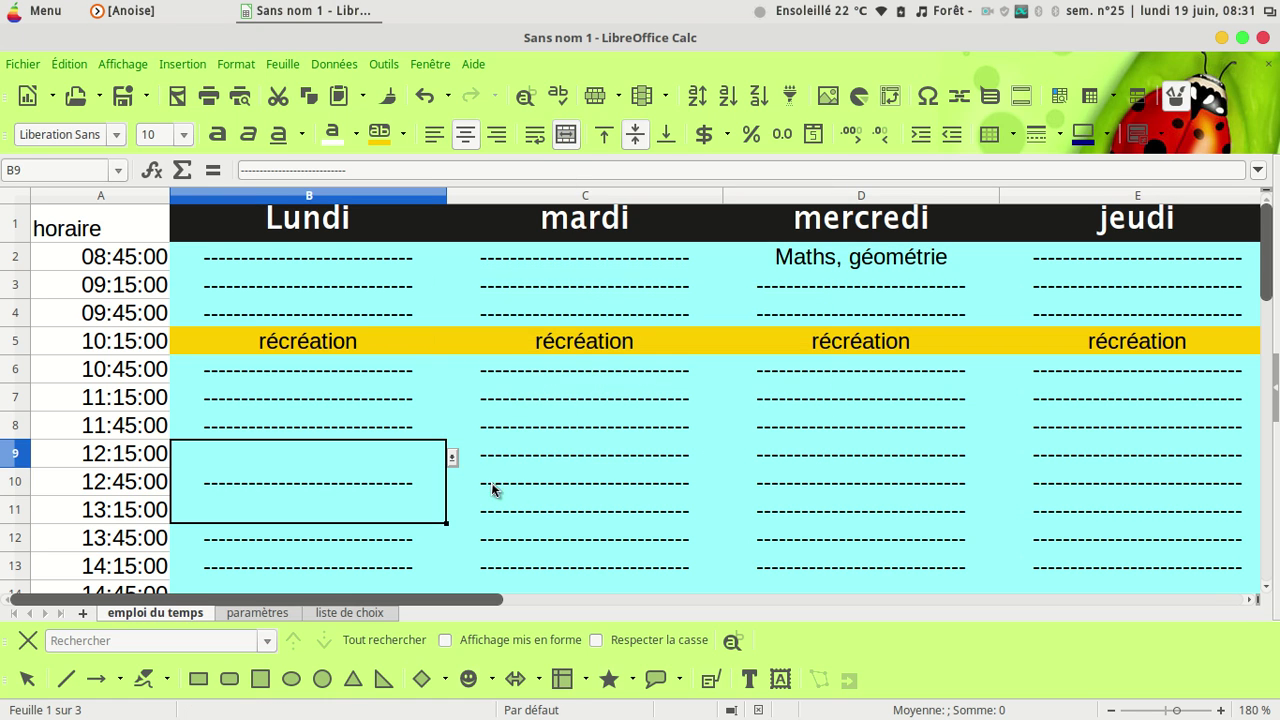
left_click(451, 458)
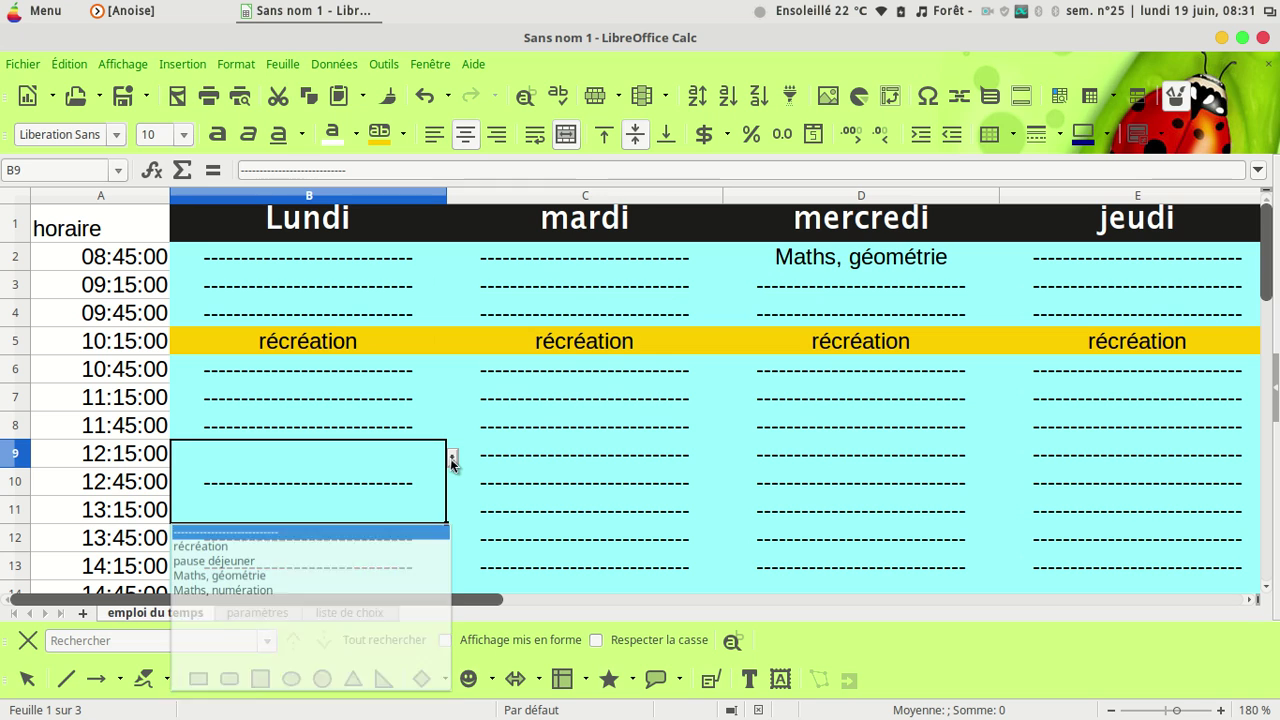
left_click(236, 563)
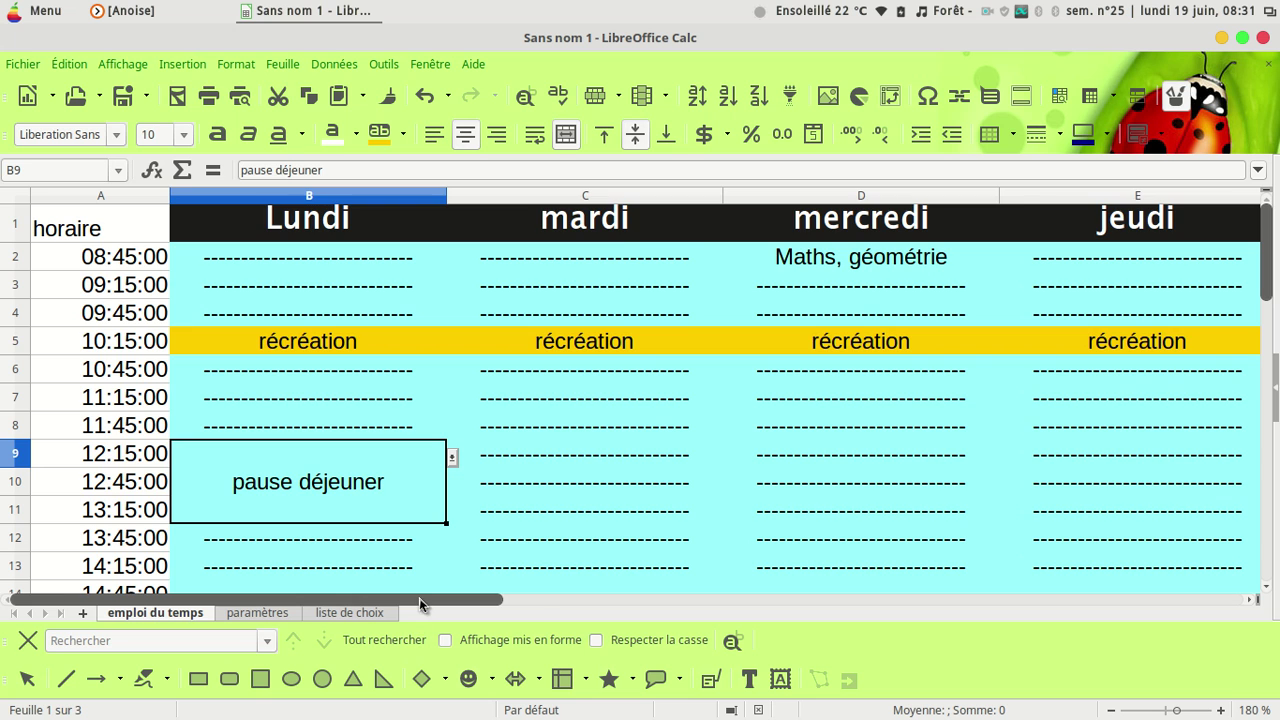
Give the merged lundi "pause déjeuner" block B9 a black background and set its font to OpenDyslexic.
left_click_drag(419, 599, 505, 615)
left_click(403, 134)
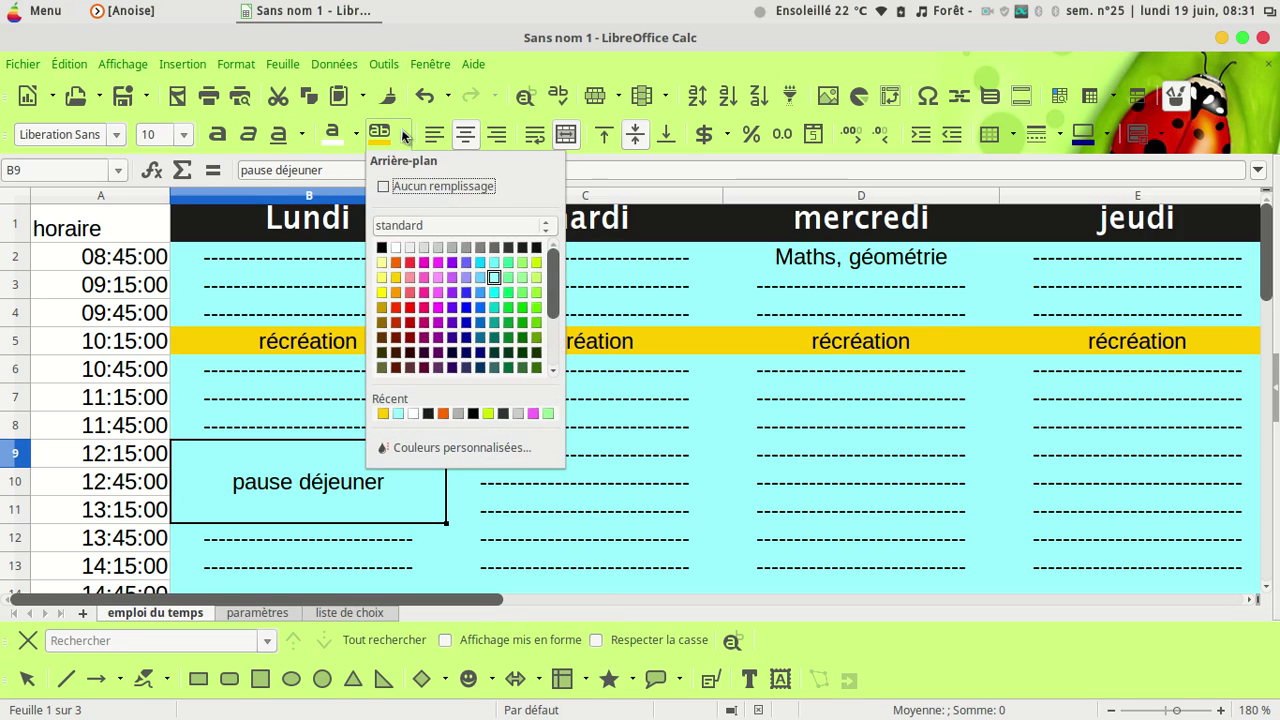
left_click(382, 248)
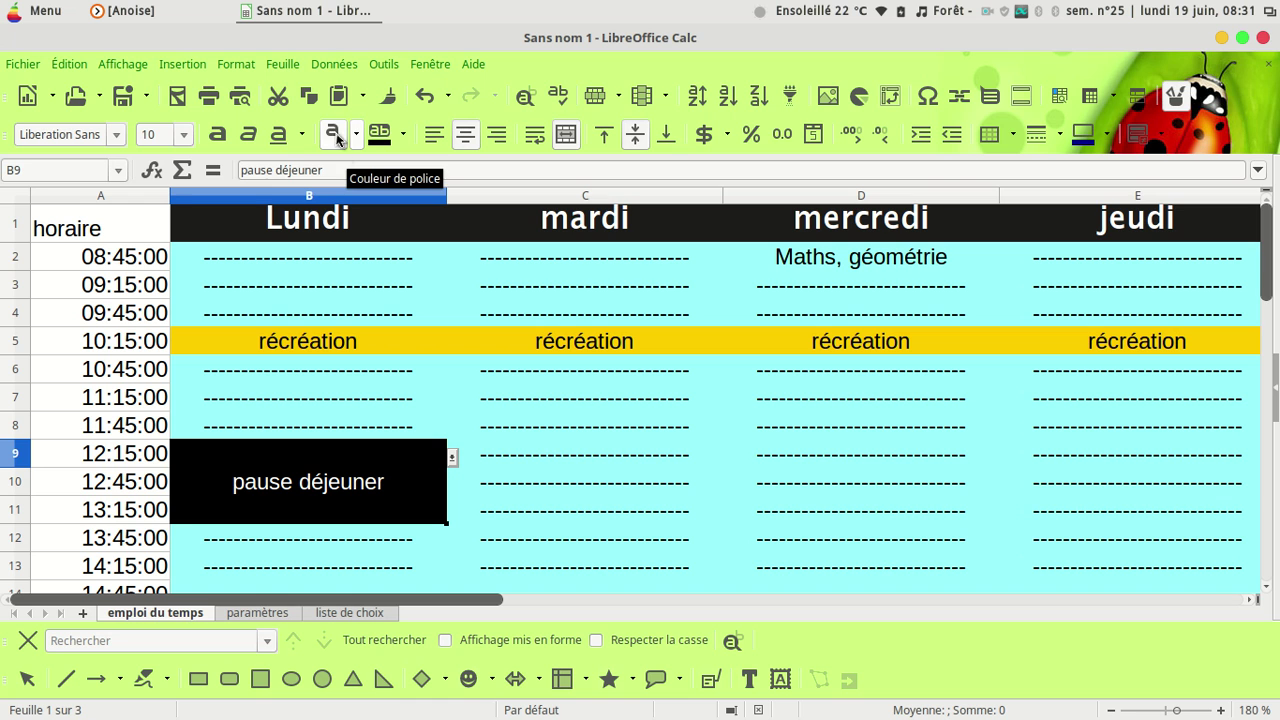
left_click(117, 135)
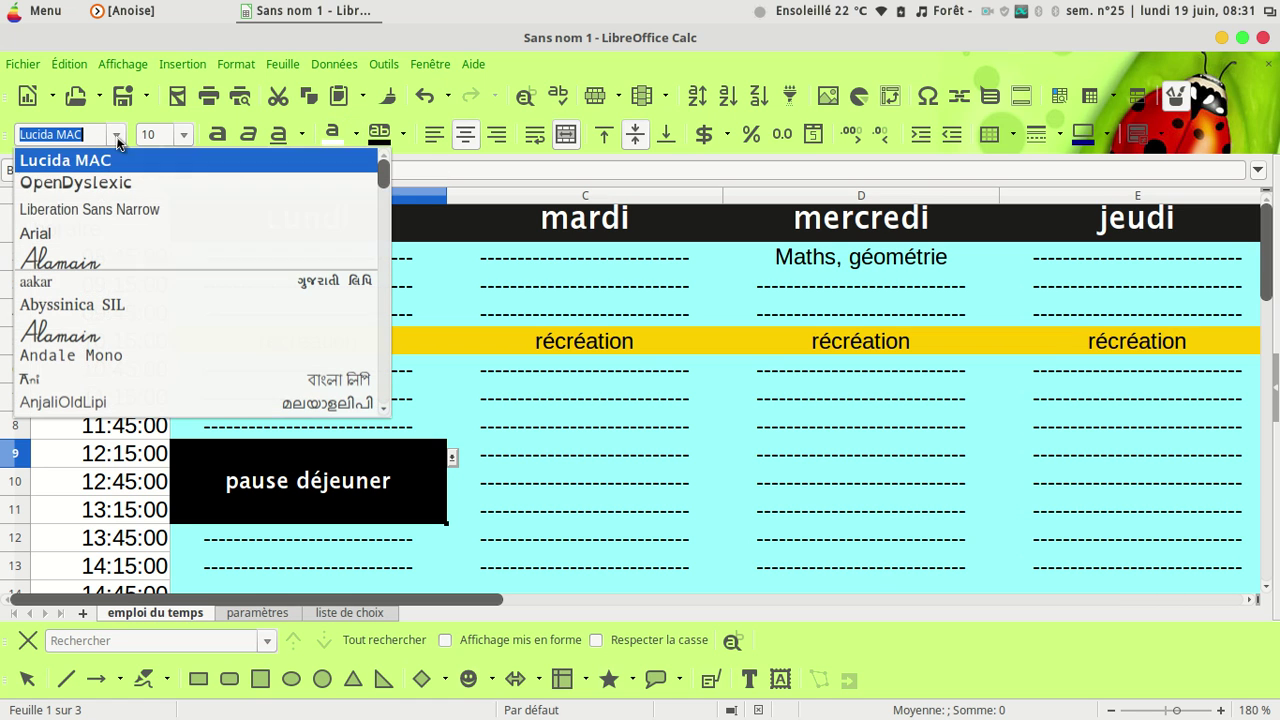
left_click(100, 190)
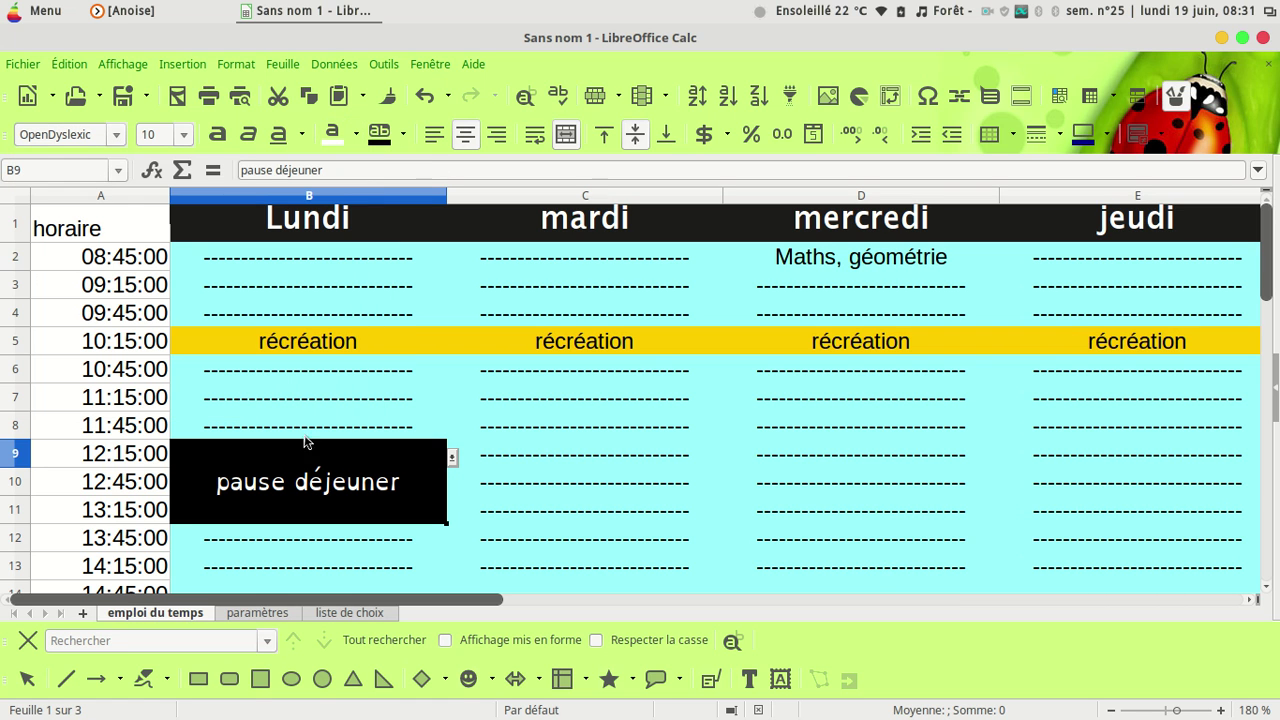
left_click(451, 561)
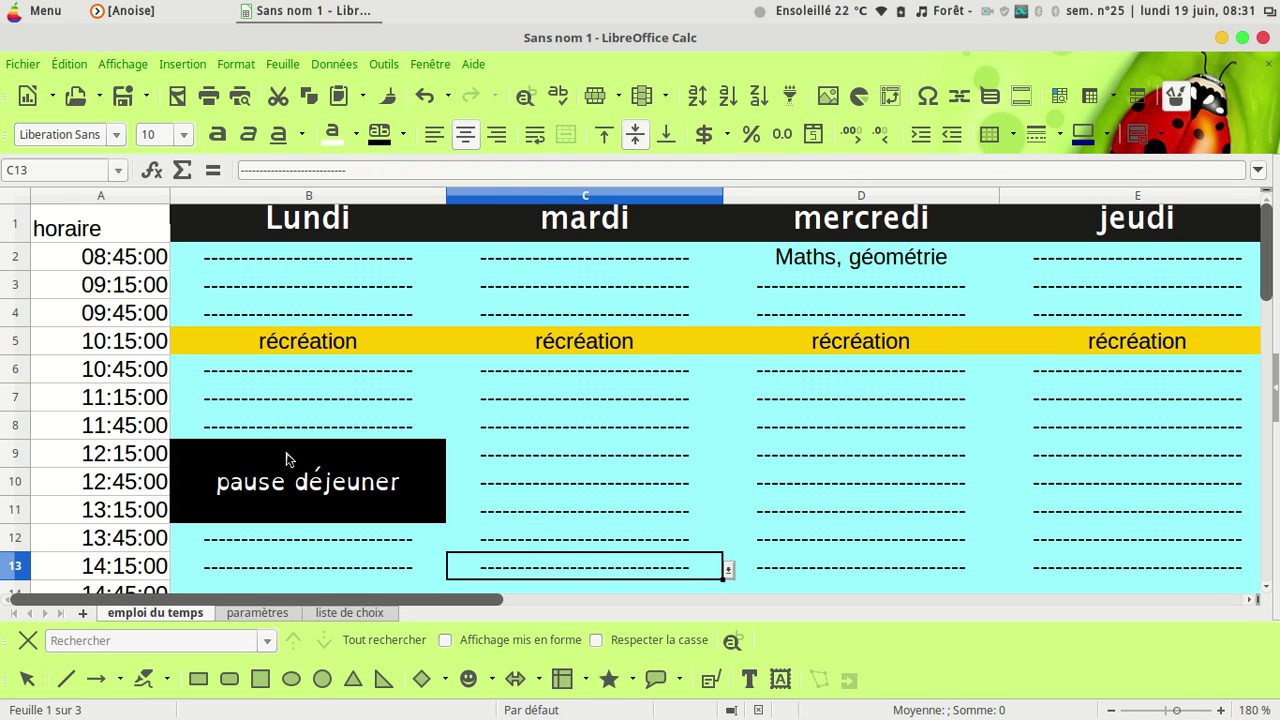
Clone the formatting of the lundi lunch block onto C9:C11 and choose "pause déjeuner" for the mardi block.
left_click(296, 483)
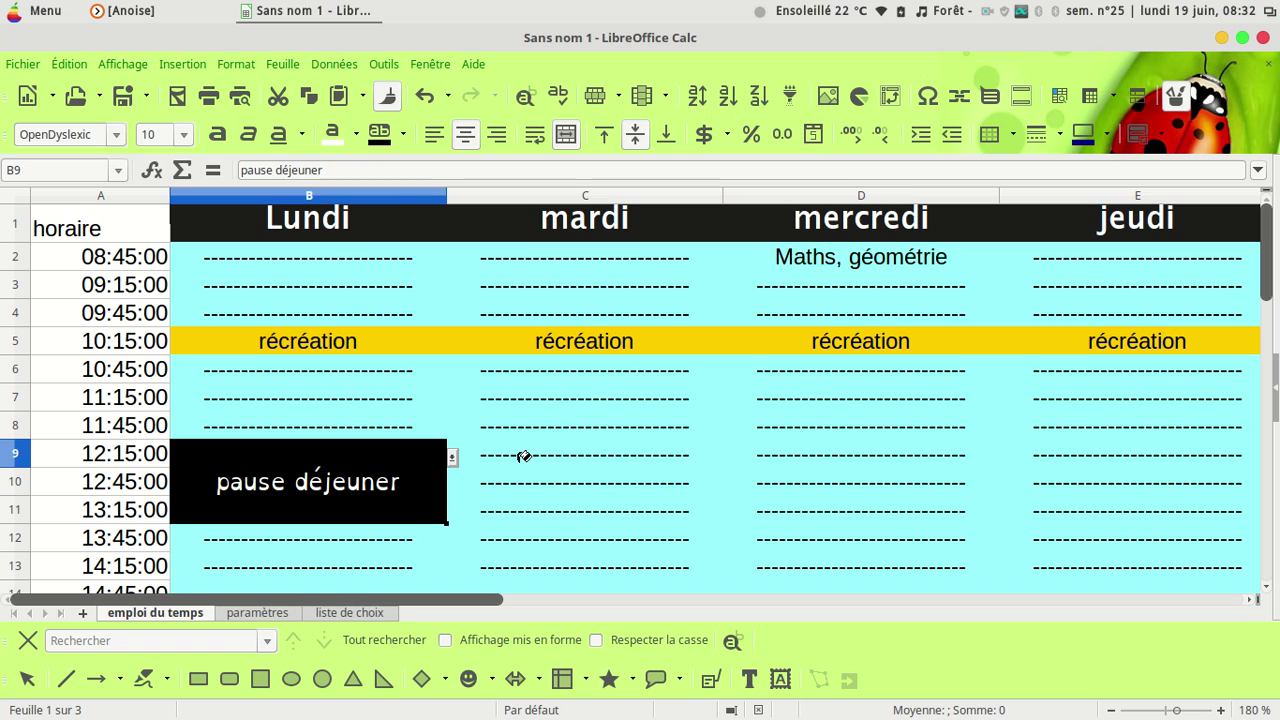
left_click_drag(520, 449, 543, 517)
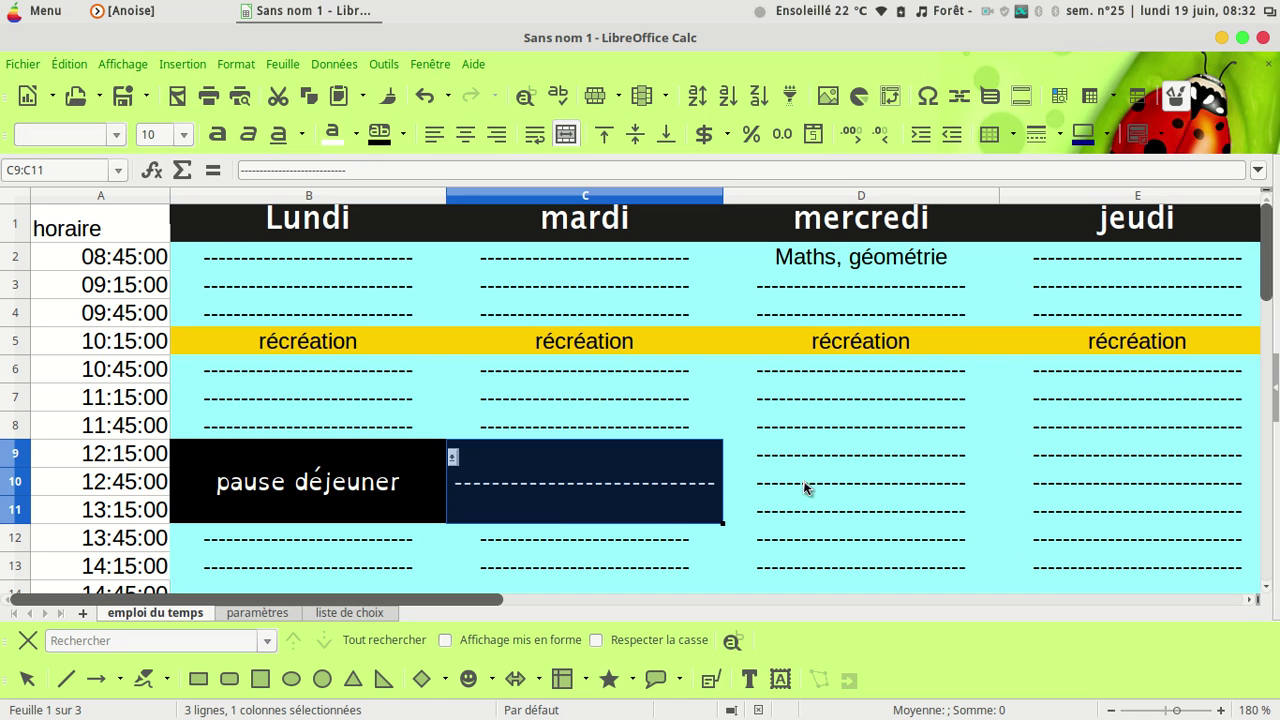
left_click(649, 491)
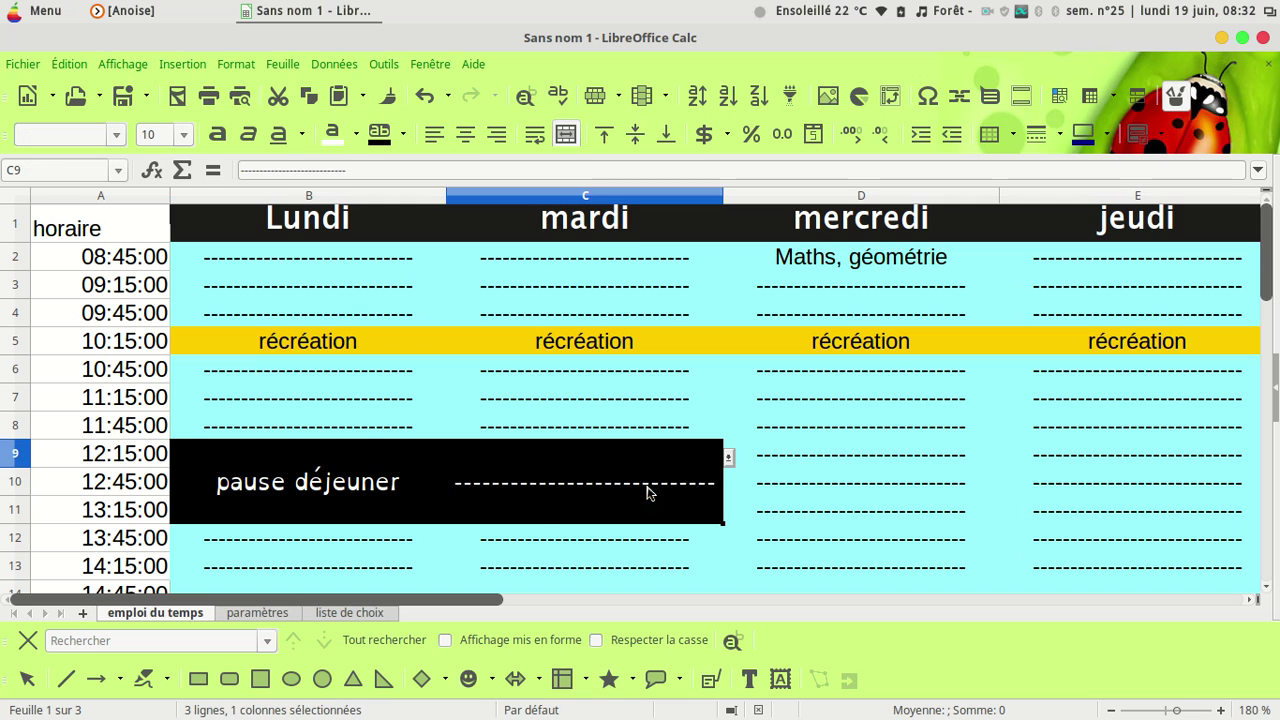
left_click(728, 457)
left_click(538, 563)
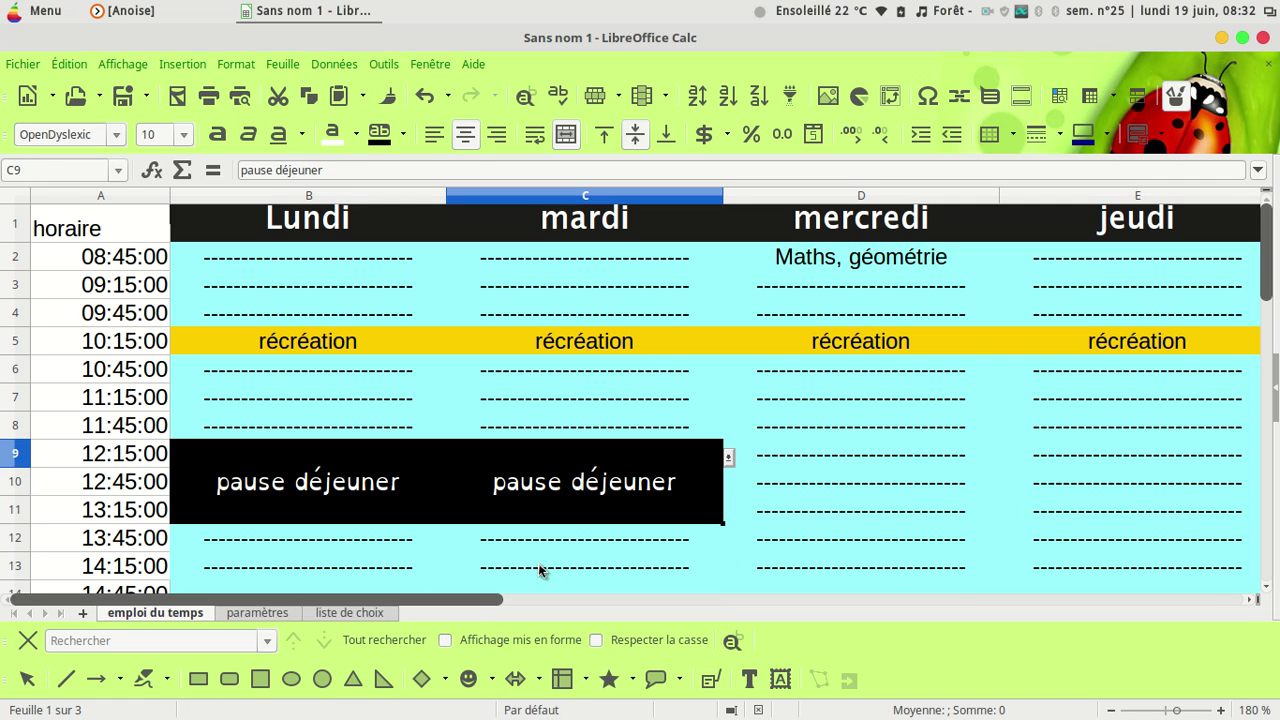
Fill "pause déjeuner" from the mardi block C9 across to vendredi, F9.
left_click_drag(479, 597, 797, 622)
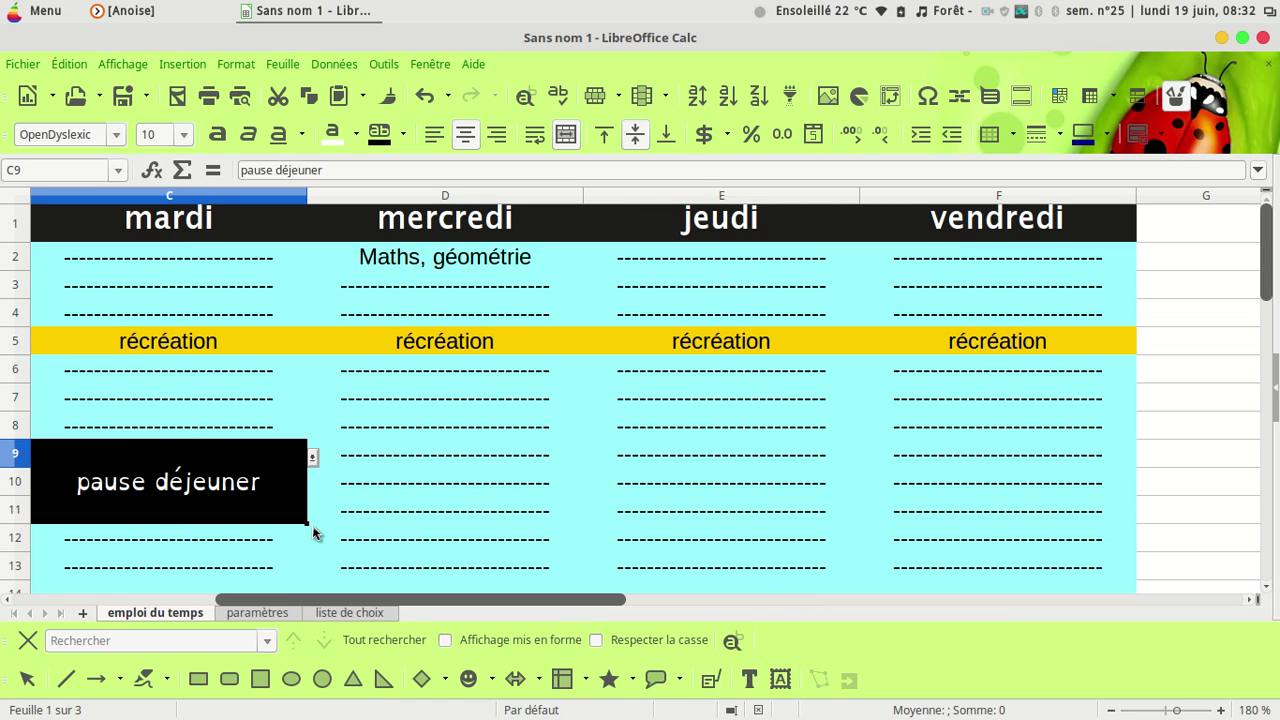
left_click_drag(308, 521, 486, 524)
left_click_drag(695, 493, 1047, 479)
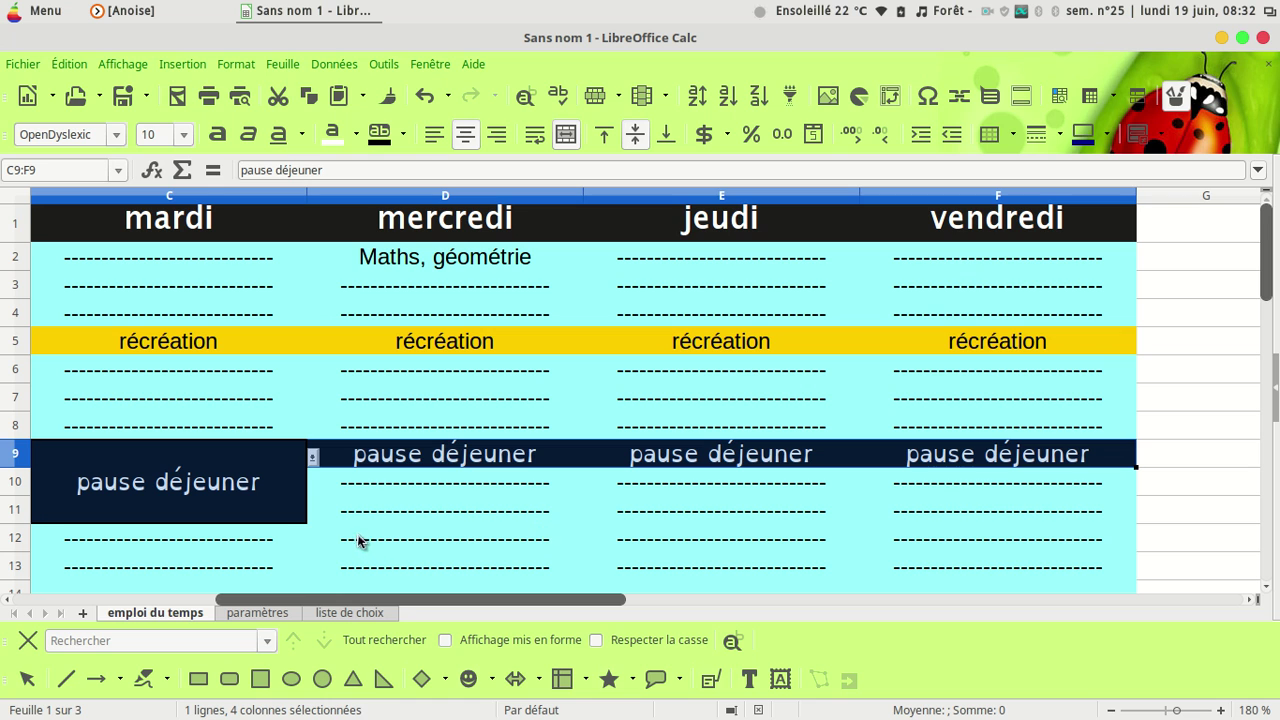
Merge D9:D11, E9:E11 and F9:F11 as separate blocks, keeping the content of the hidden cells.
left_click_drag(527, 461, 520, 509)
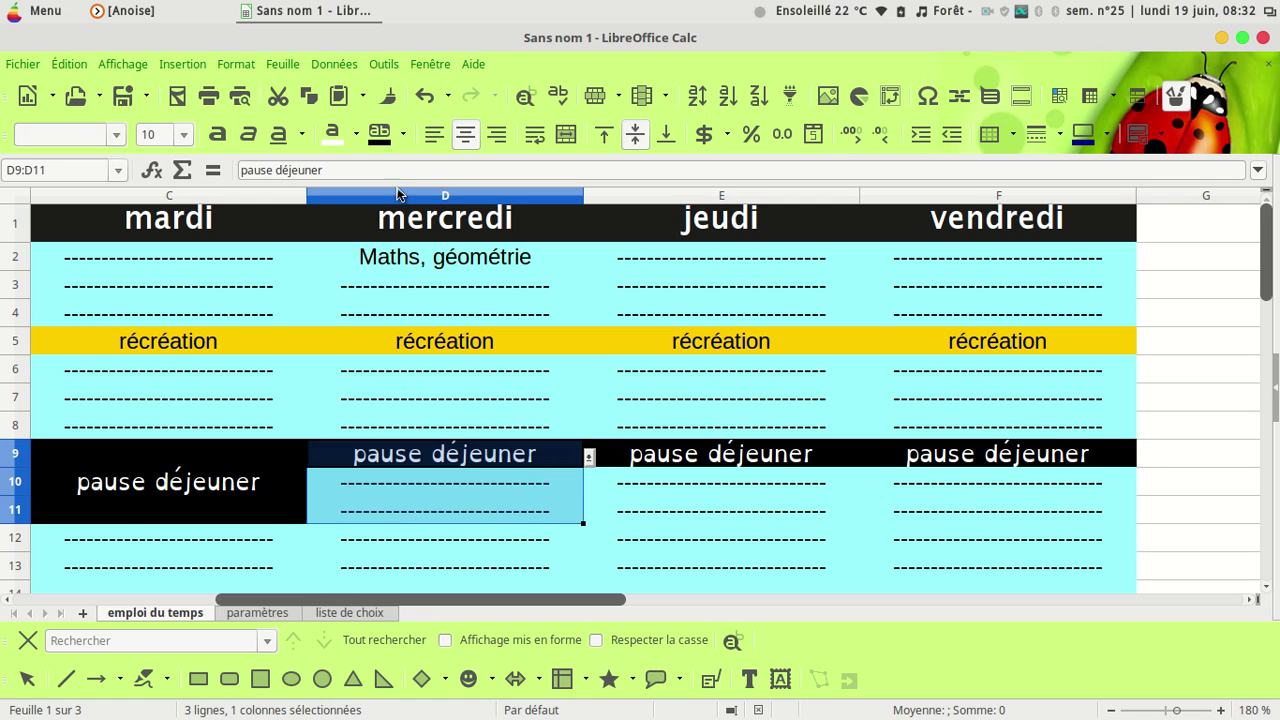
left_click(566, 134)
left_click(696, 440)
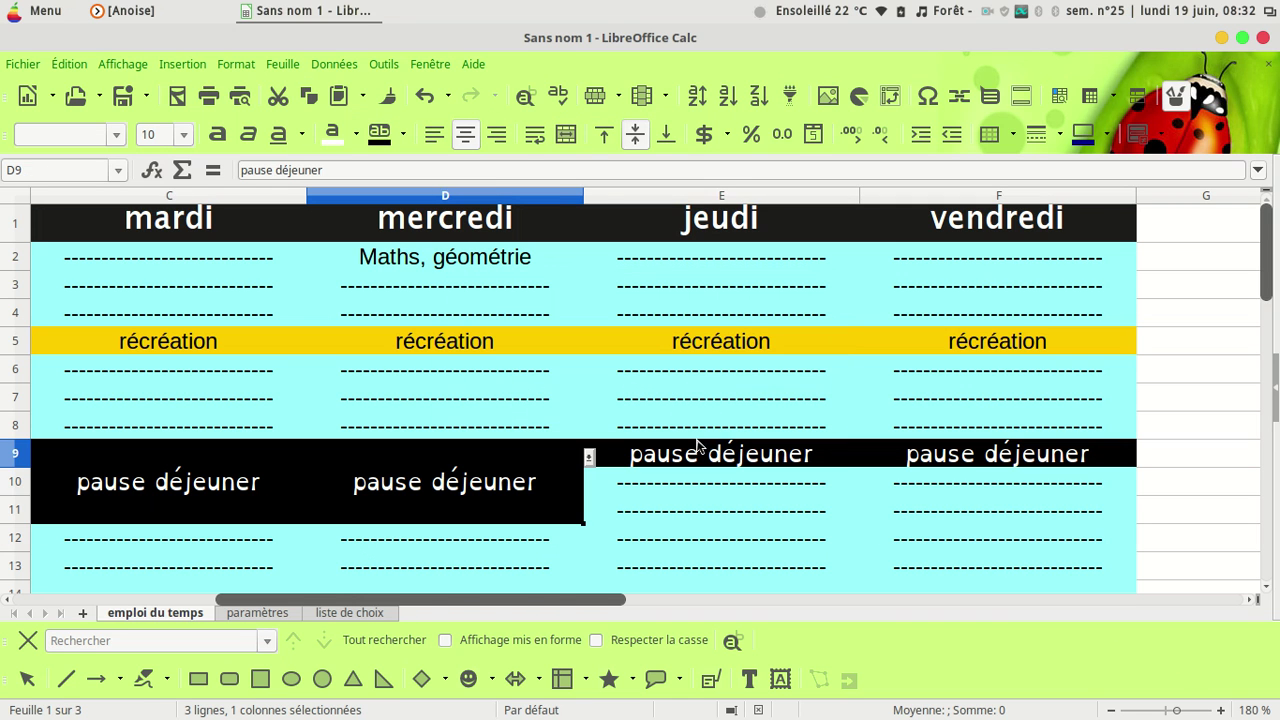
left_click_drag(728, 460, 729, 517)
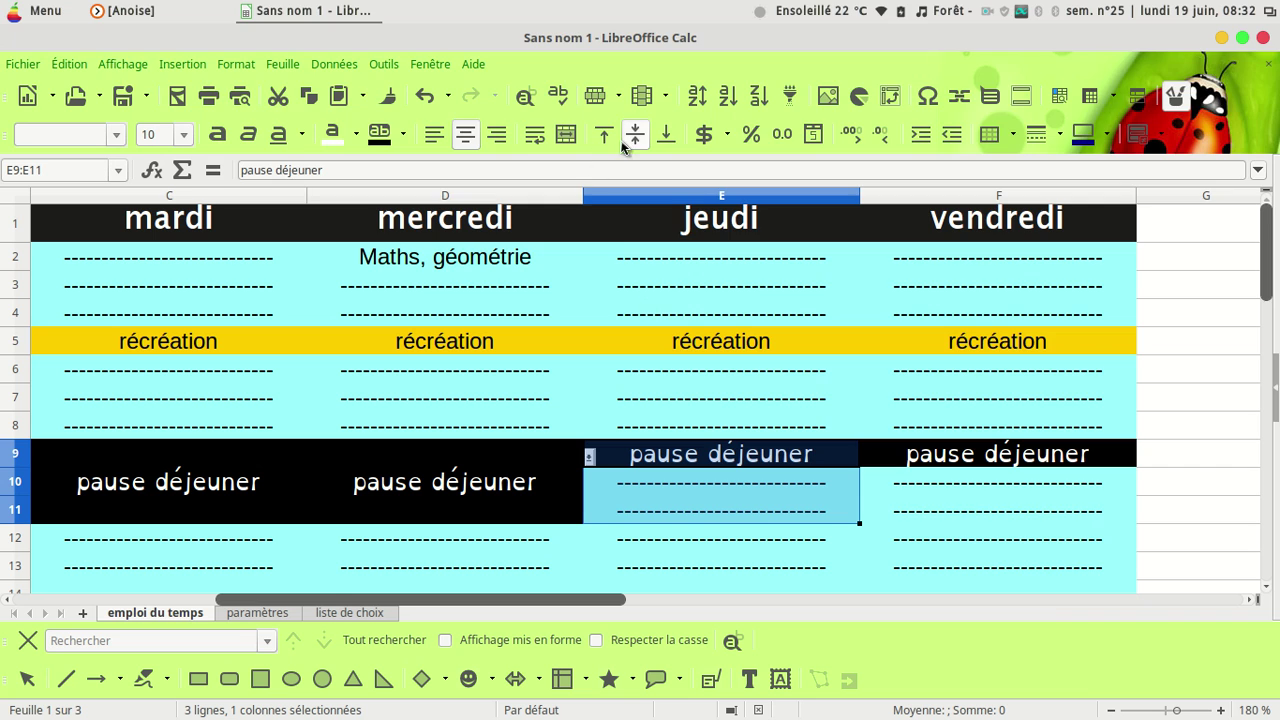
left_click(566, 134)
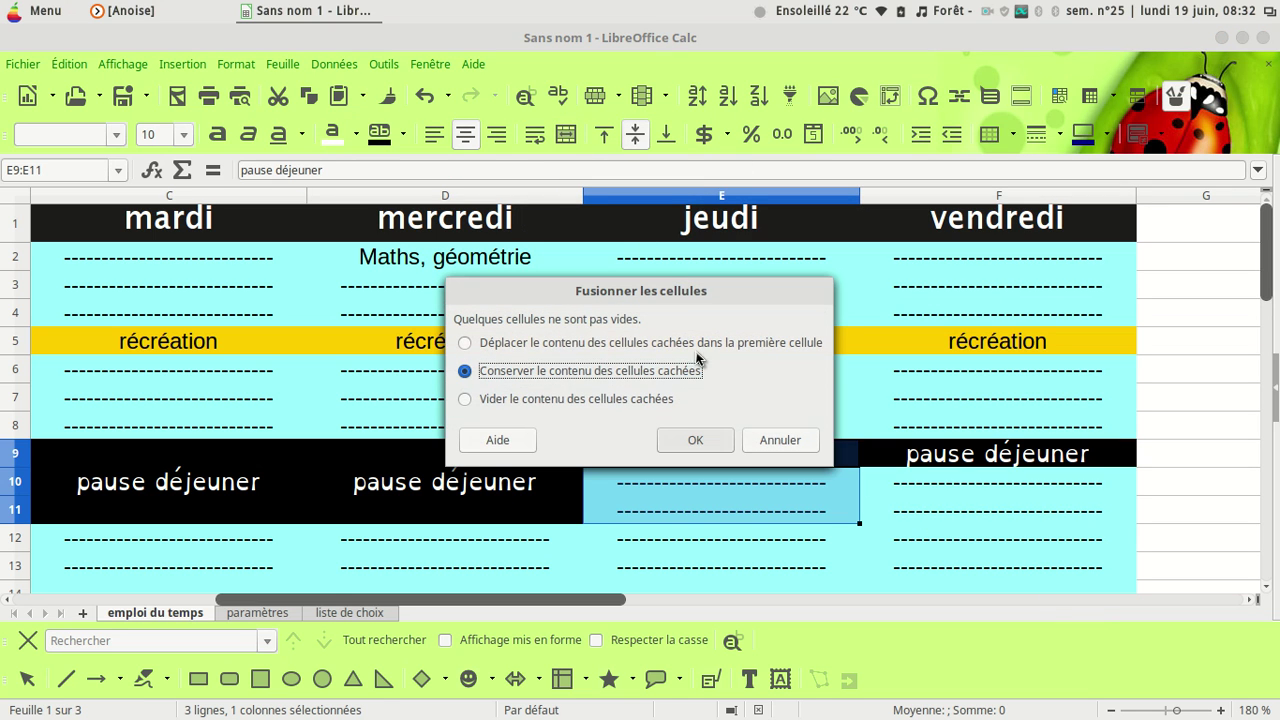
left_click(695, 440)
left_click(955, 460)
left_click_drag(955, 460, 960, 508)
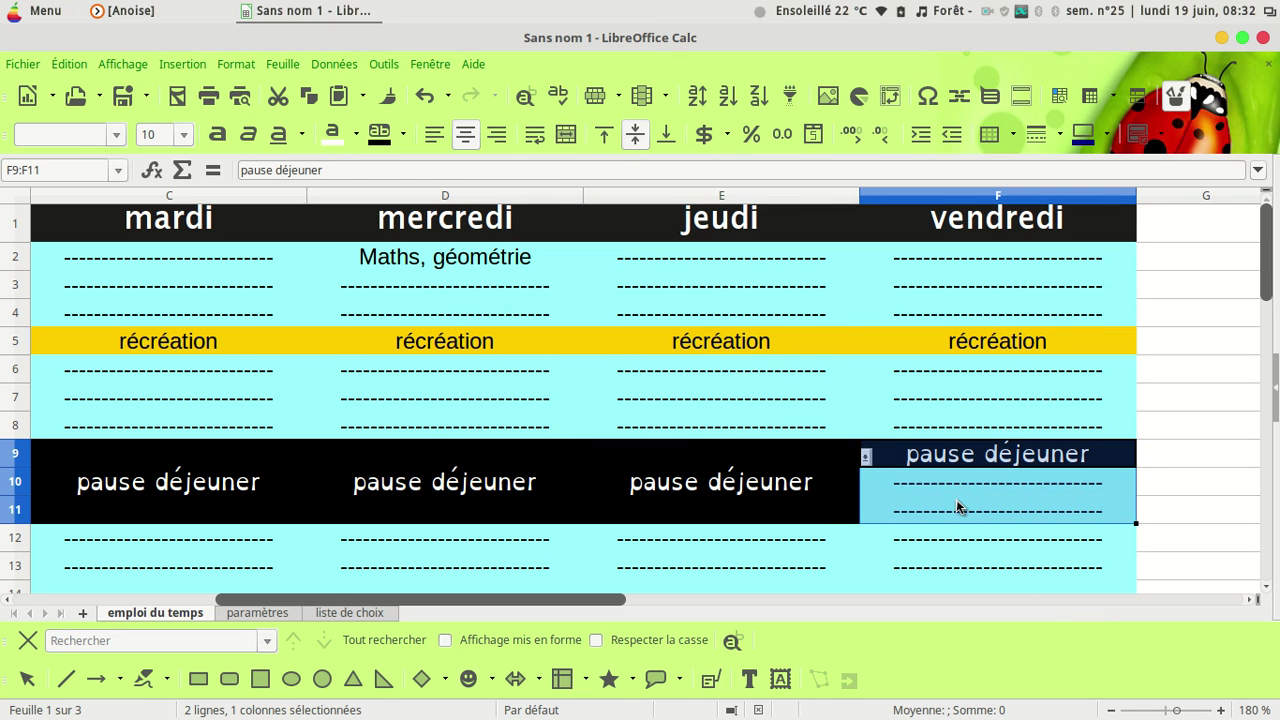
left_click(568, 134)
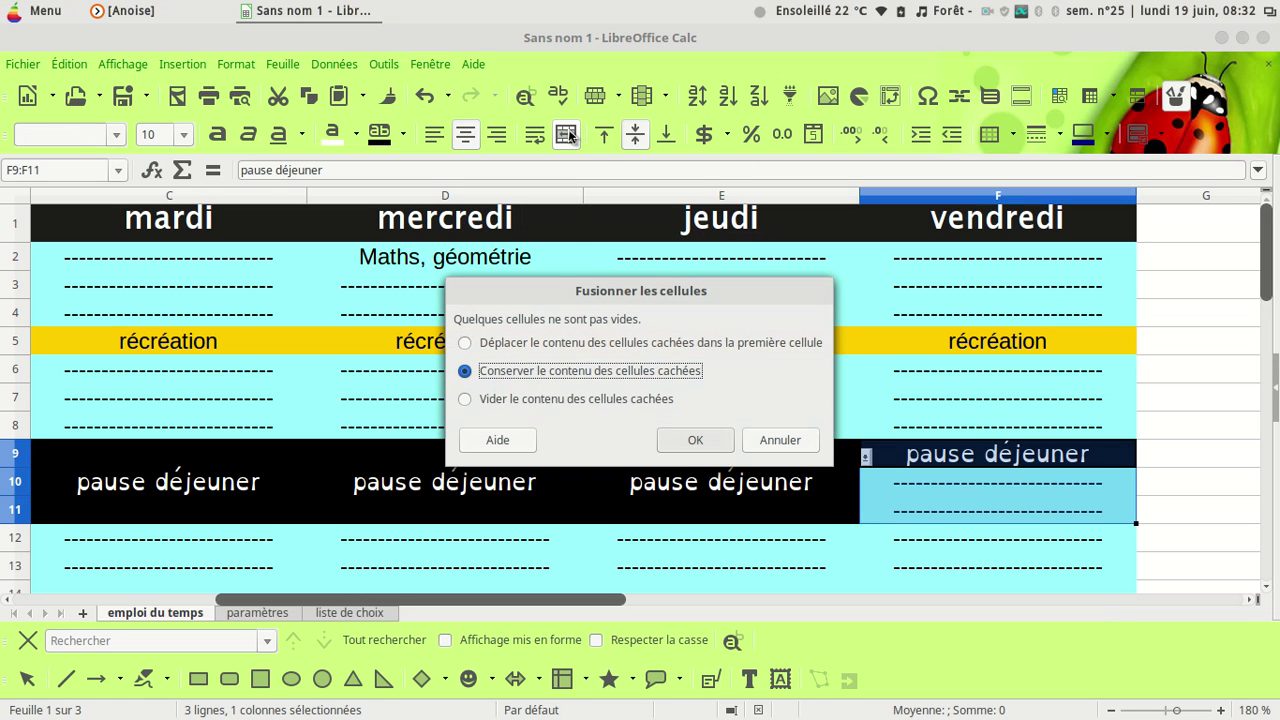
left_click(694, 440)
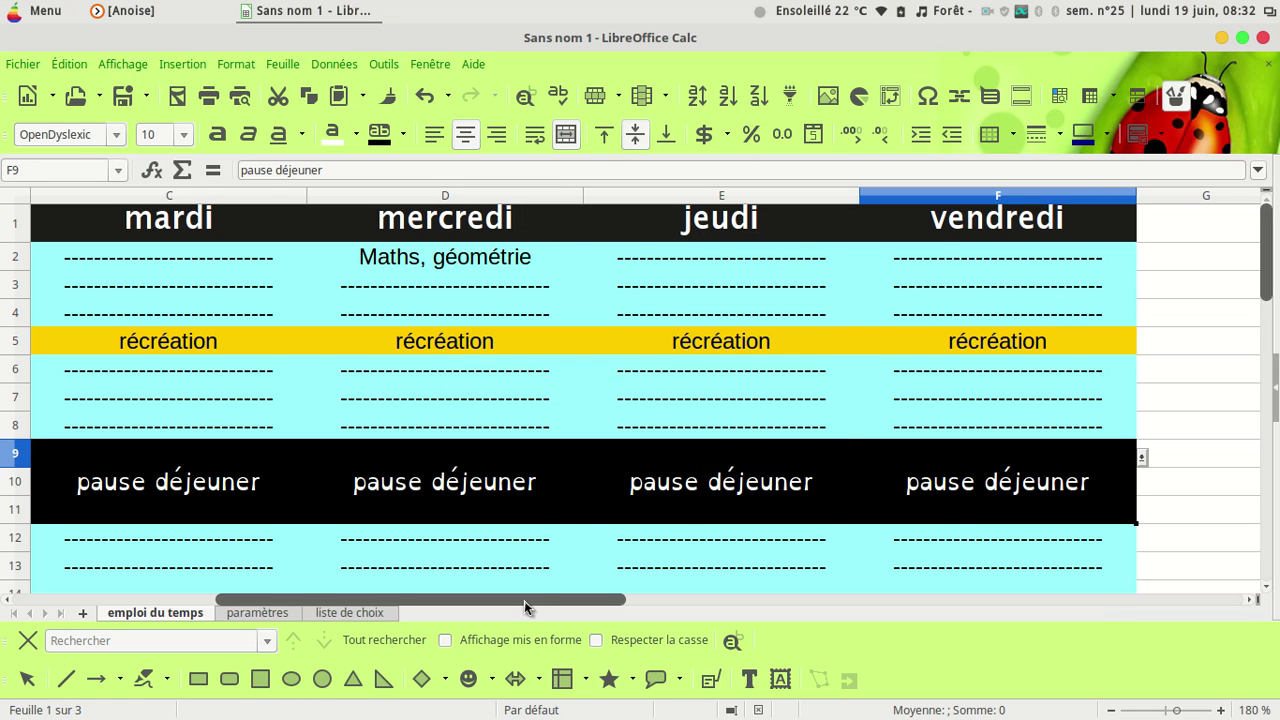
Set the intervalle value in B2 of the paramètres sheet to 15.
left_click_drag(524, 600, 297, 597)
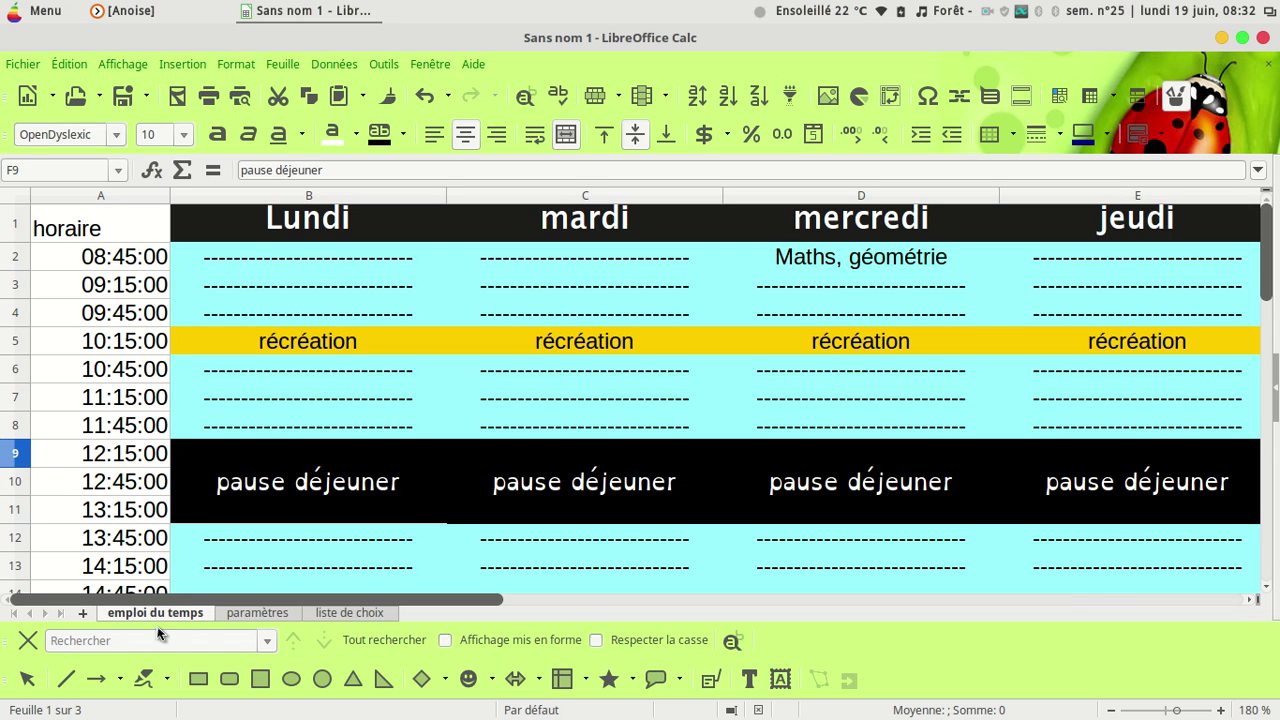
left_click(258, 613)
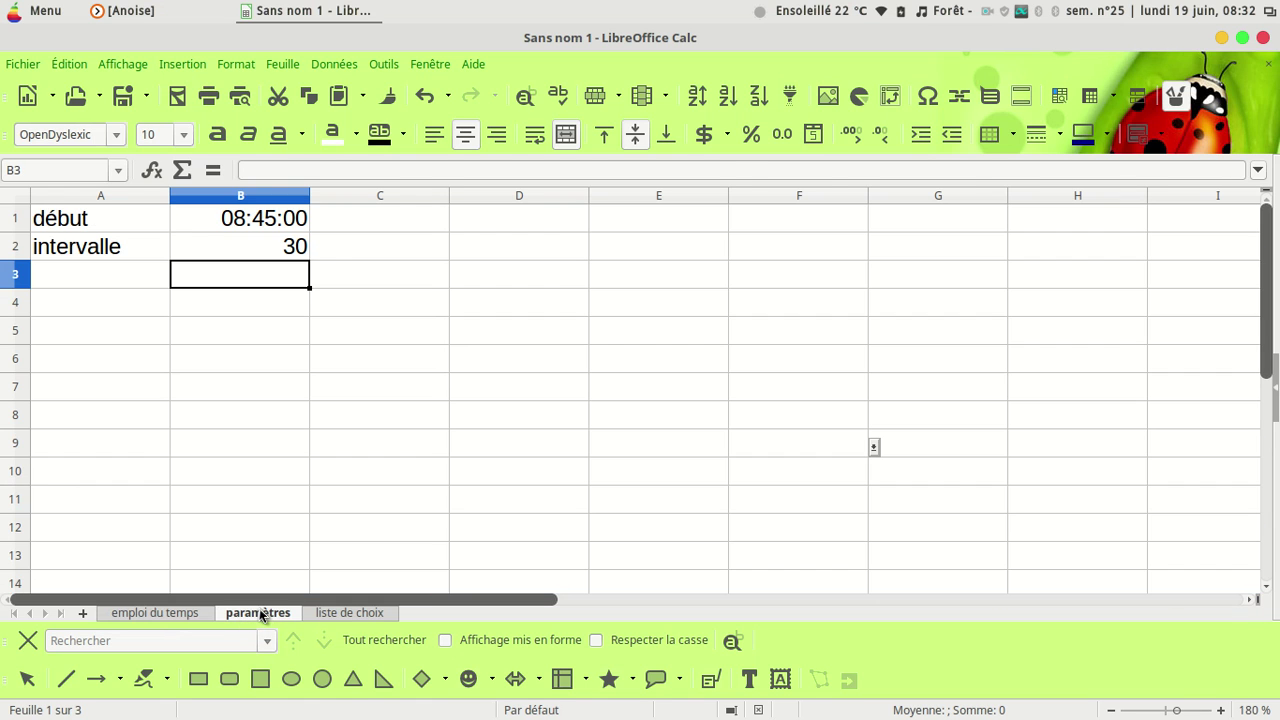
left_click(297, 247)
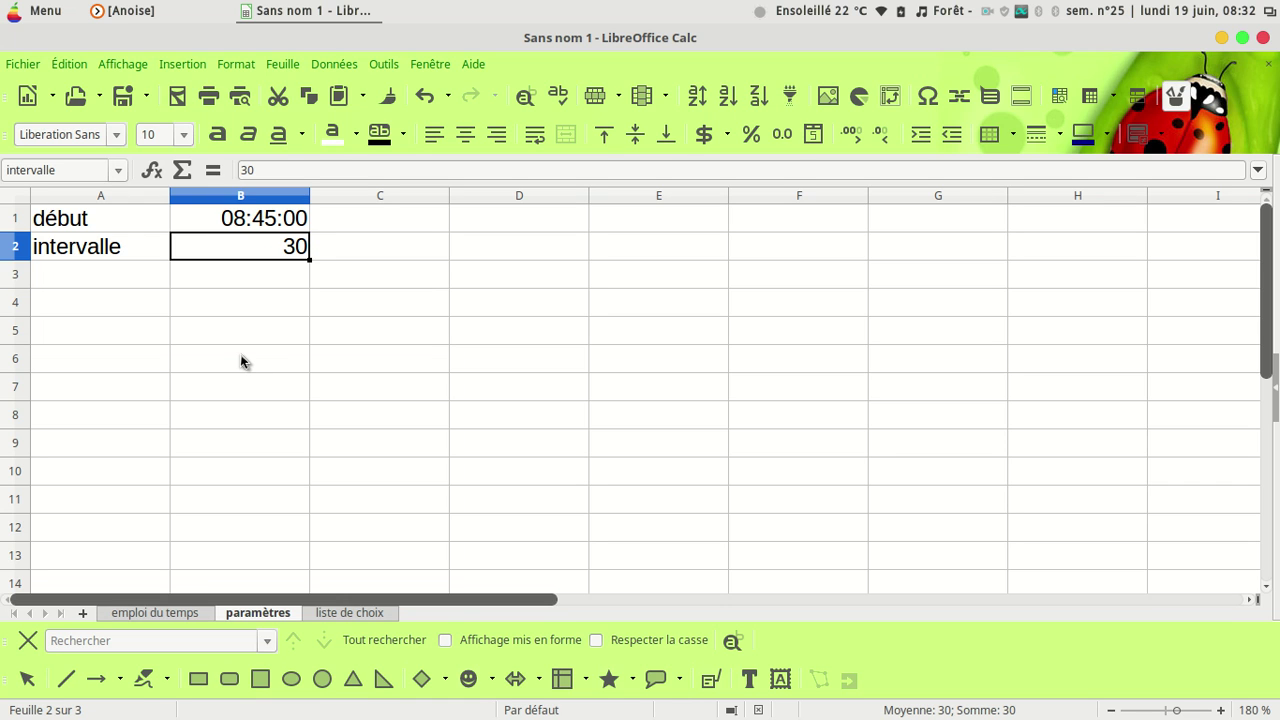
type("15")
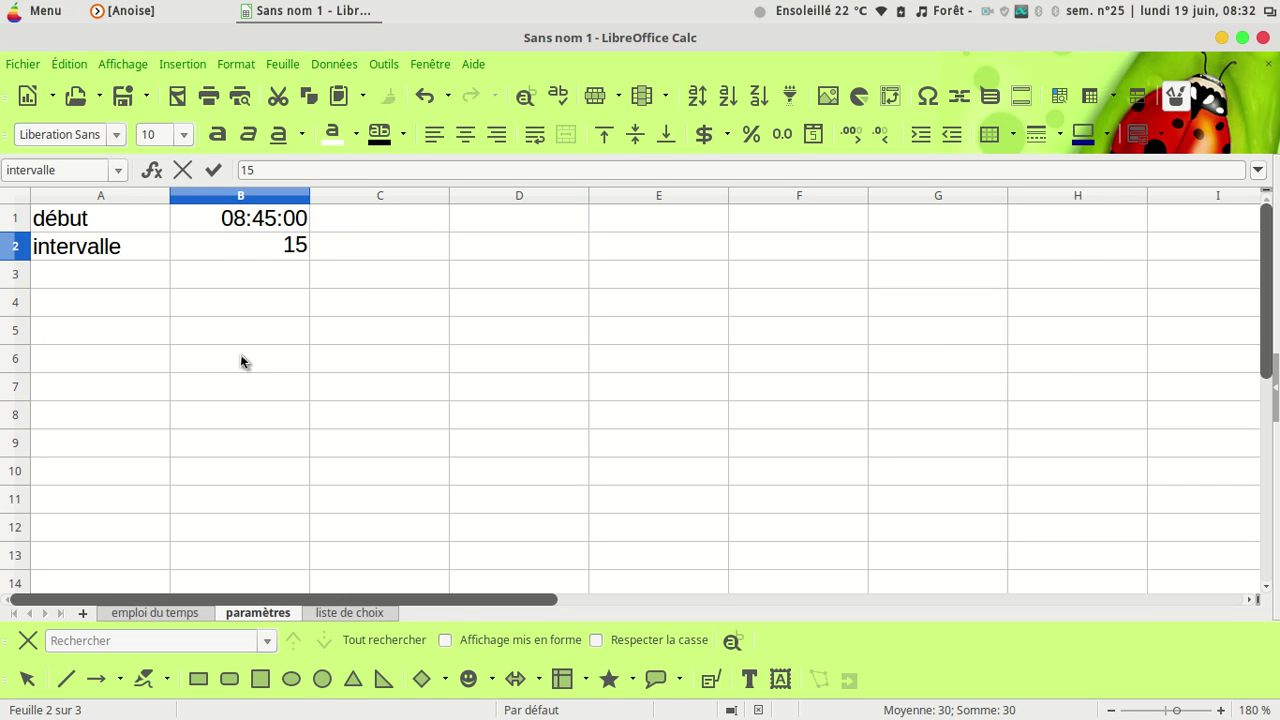
key("Return")
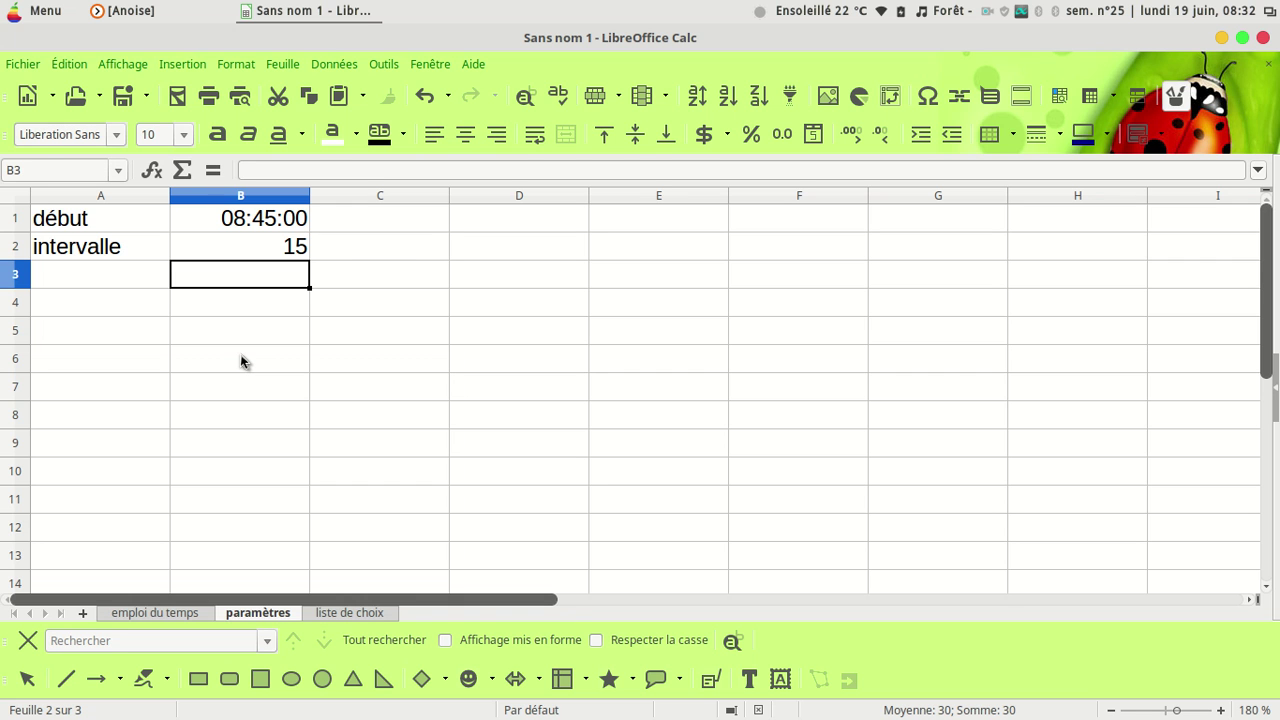
Examine the time slots in the horaire column of the emploi du temps sheet against the recess and lunch rows.
left_click(161, 613)
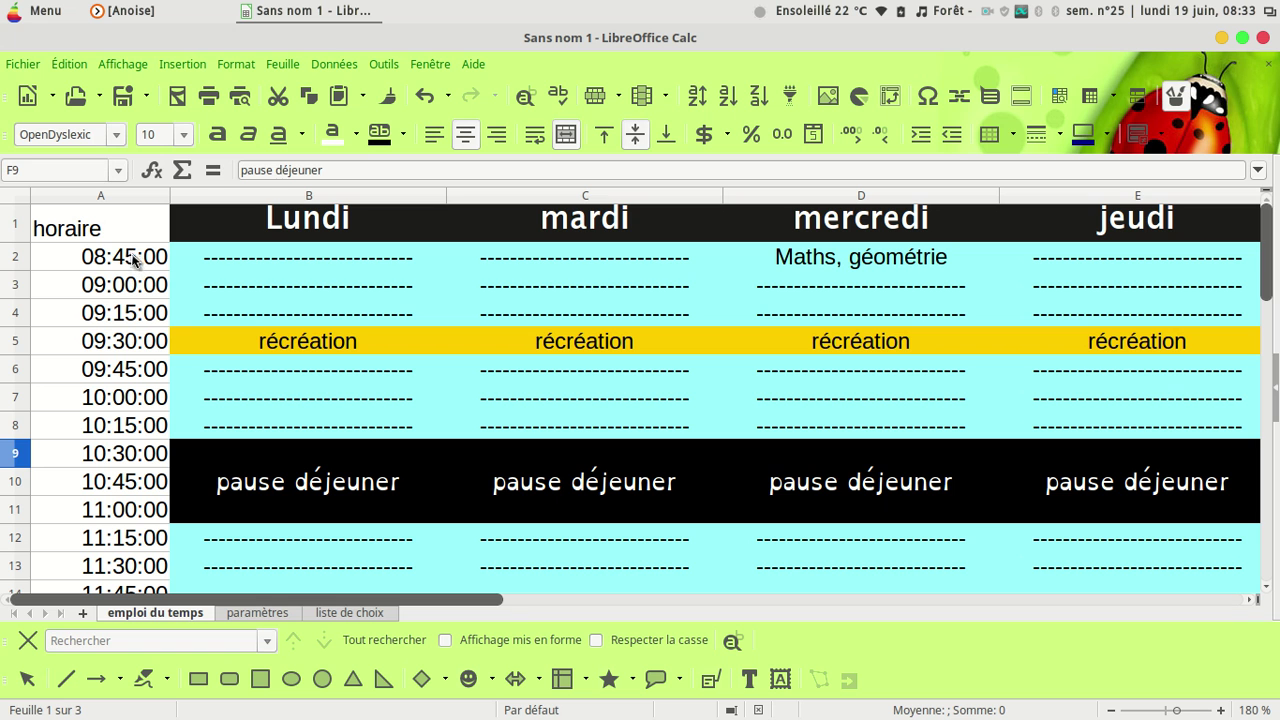
scroll(122, 497, "down", 5)
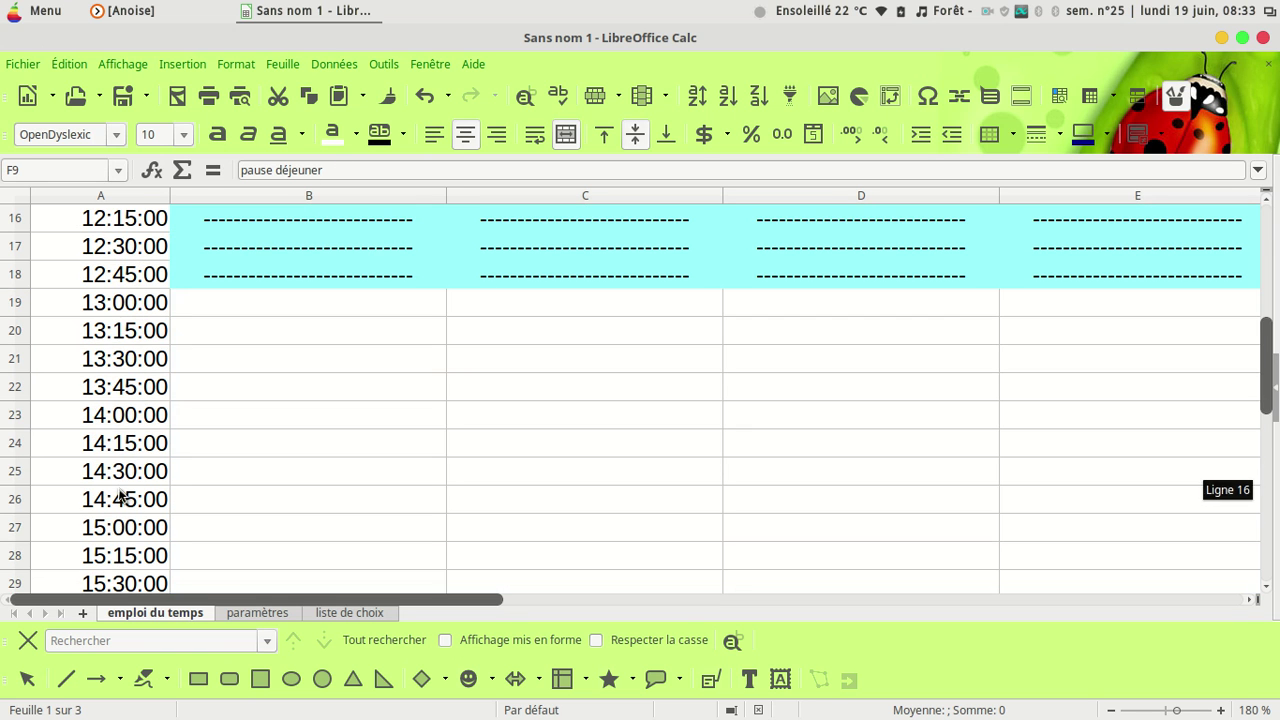
scroll(122, 497, "down", 4)
scroll(122, 497, "up", 4)
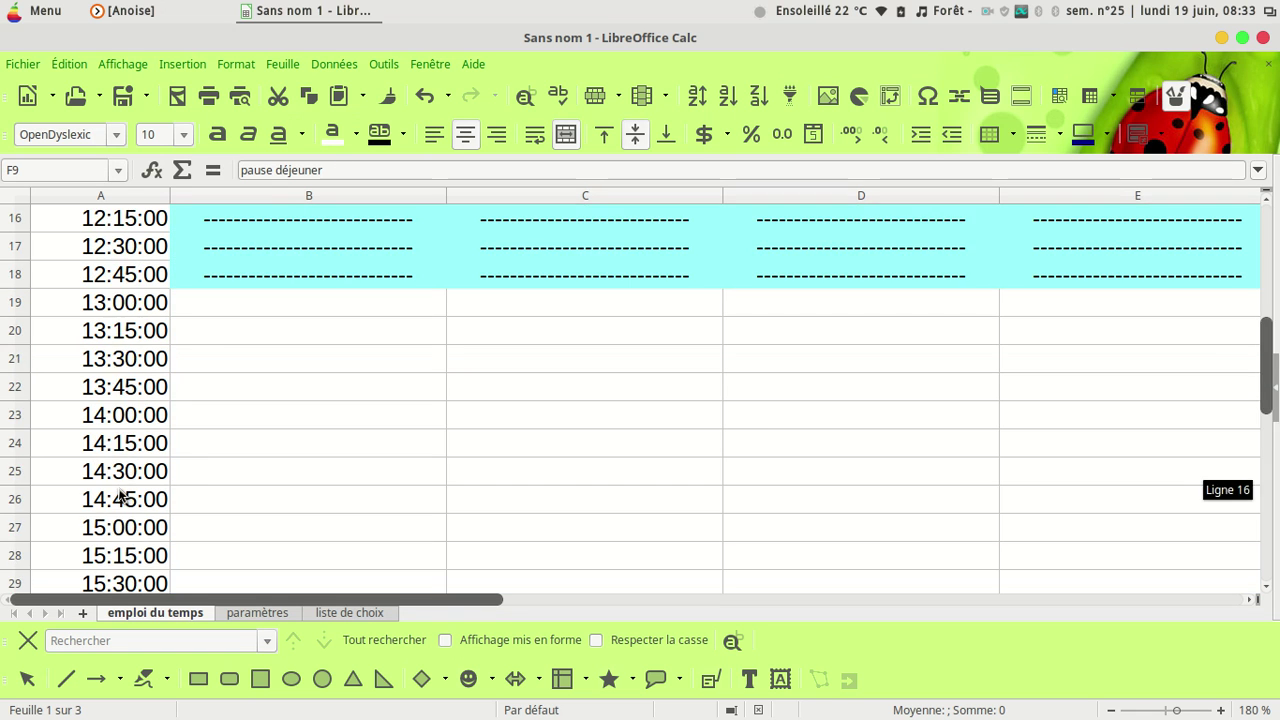
scroll(118, 496, "up", 4)
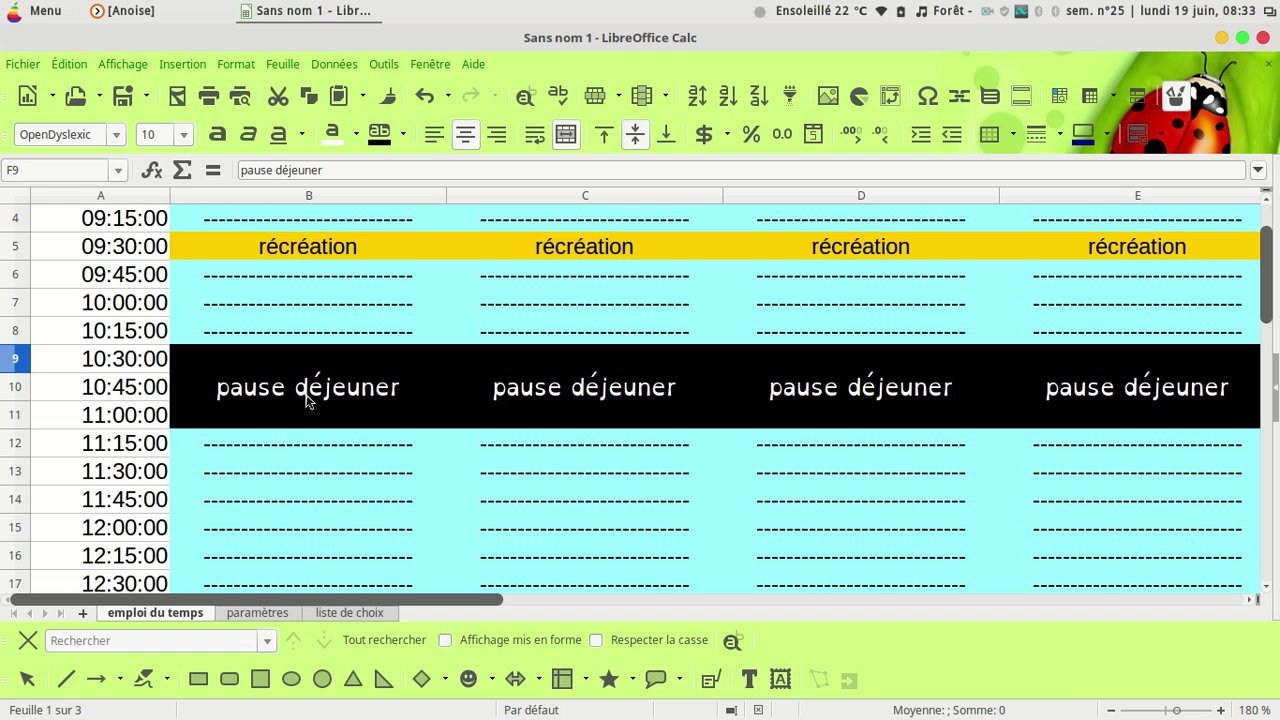
mouse_move(342, 602)
left_mouse_down()
mouse_move(465, 602)
mouse_move(340, 605)
left_mouse_up()
scroll(157, 544, "down", 1)
scroll(150, 535, "up", 2)
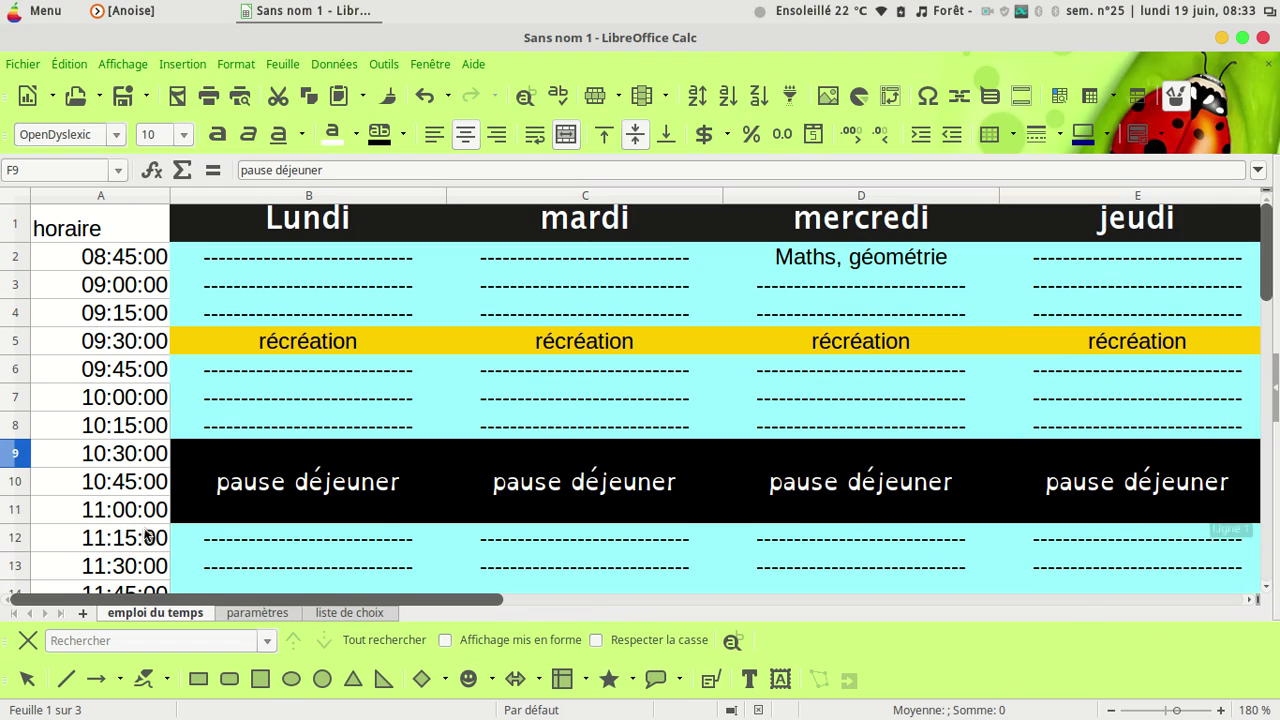
Give the start time in A2 a custom HH:MM-based time format with a spaced "h" replacing the colon, in the style 08 h 45.
left_click(126, 259)
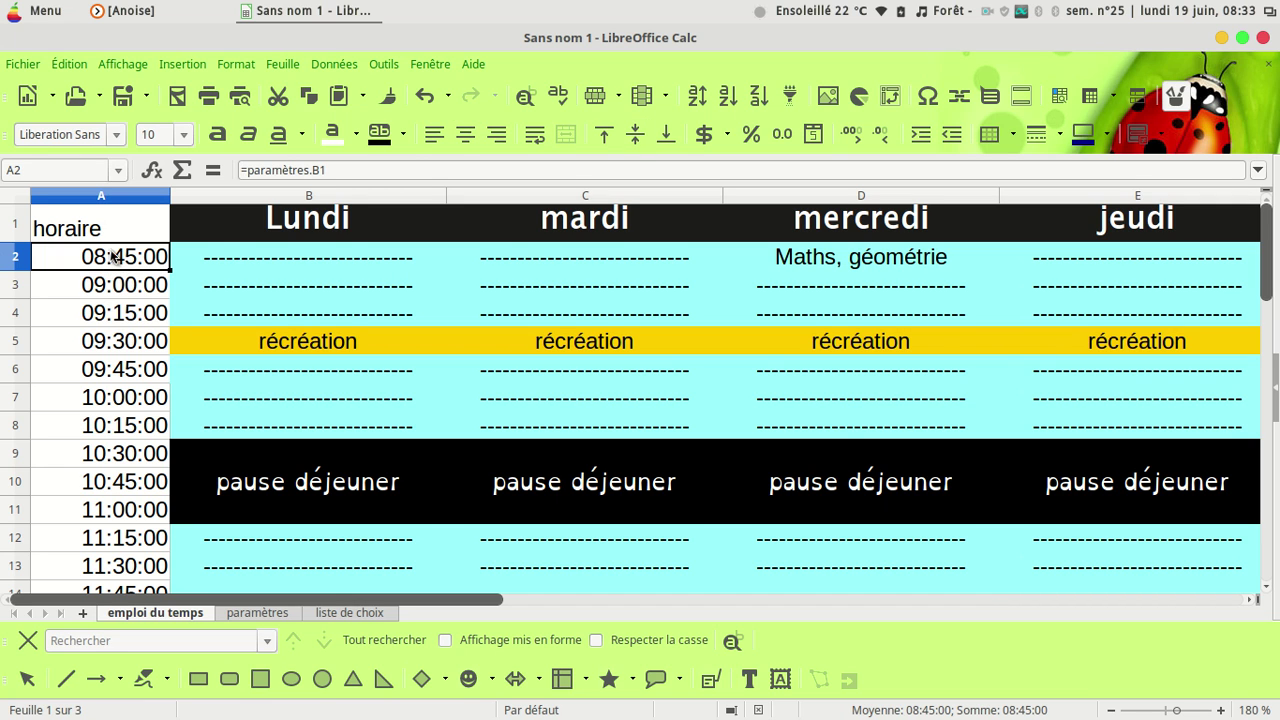
left_click(236, 64)
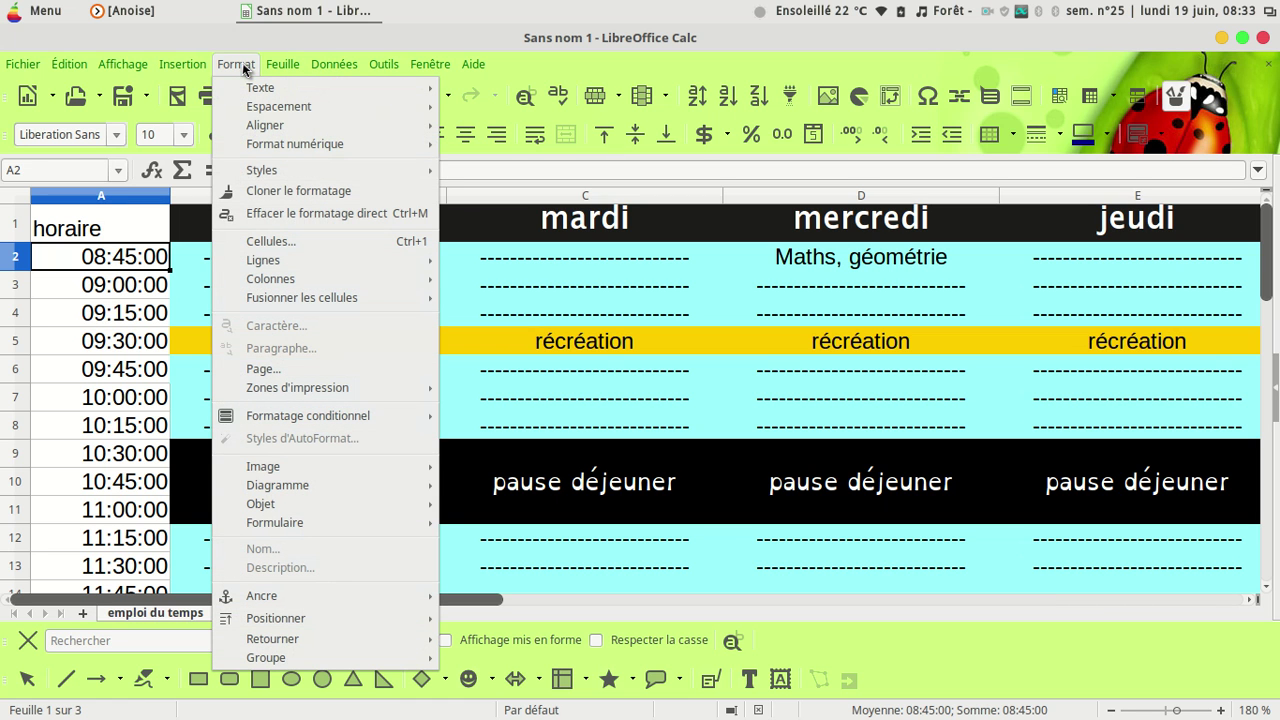
left_click(273, 246)
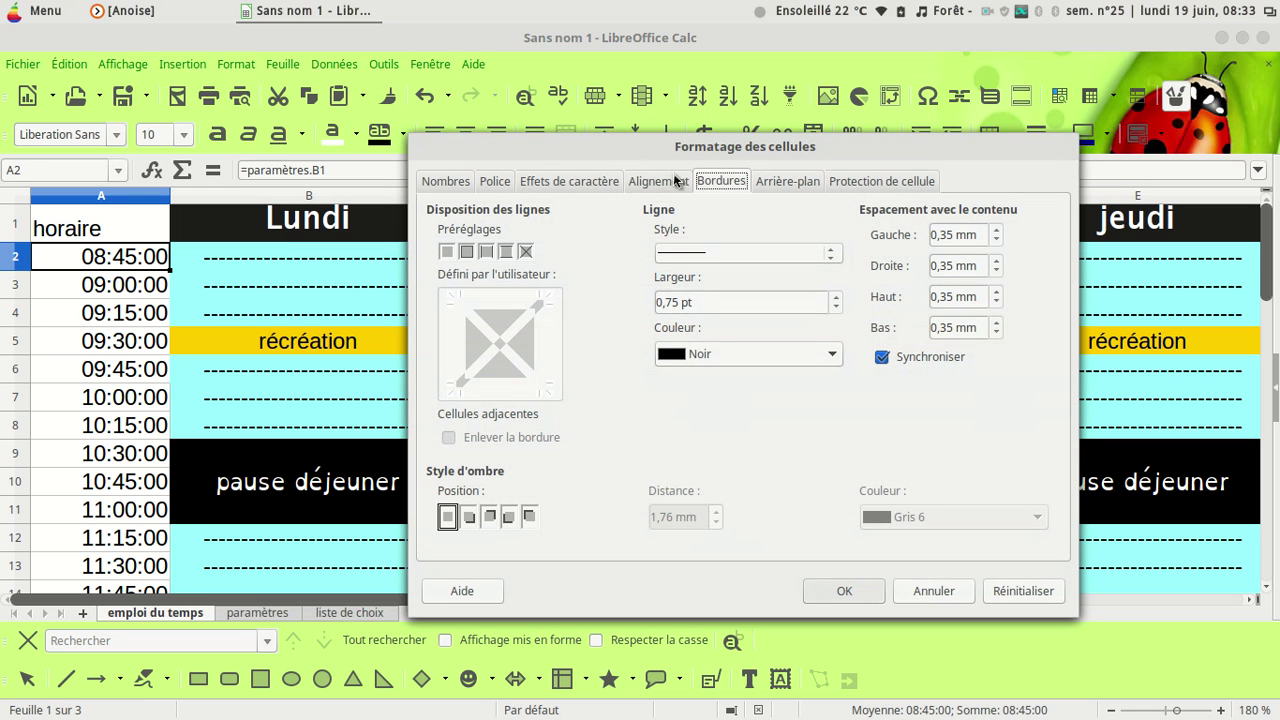
left_click(446, 182)
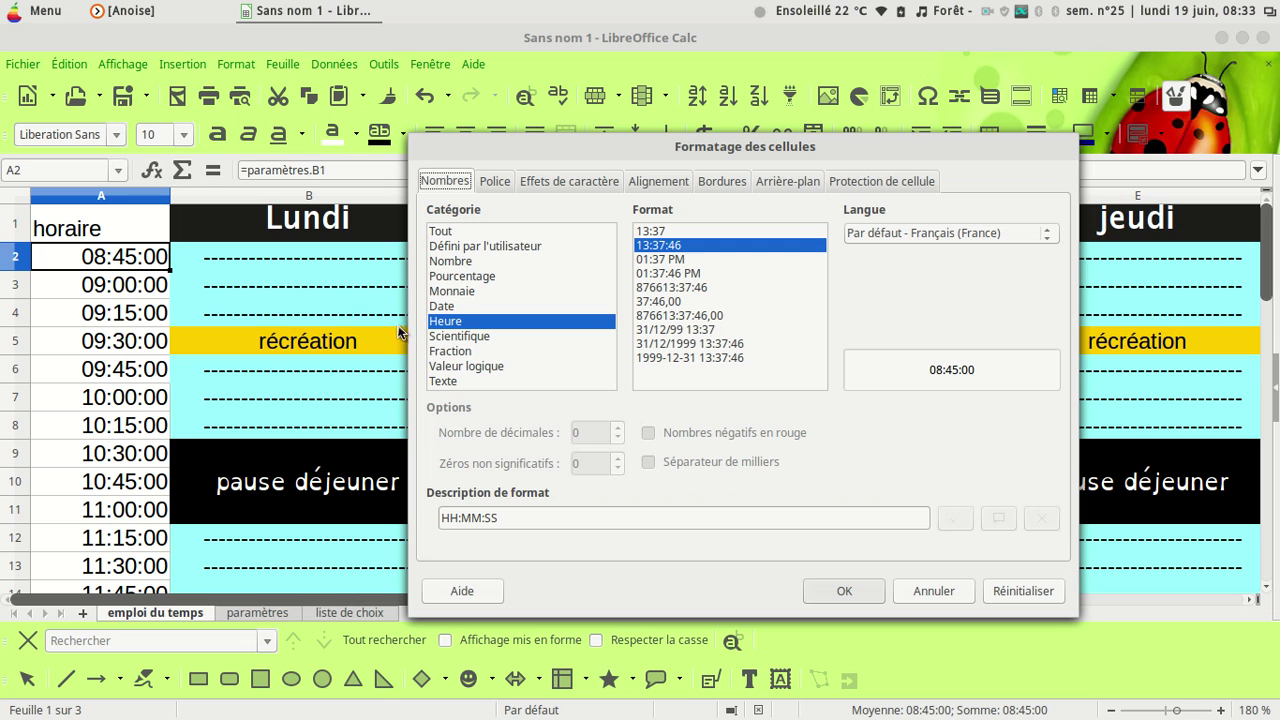
left_click(658, 232)
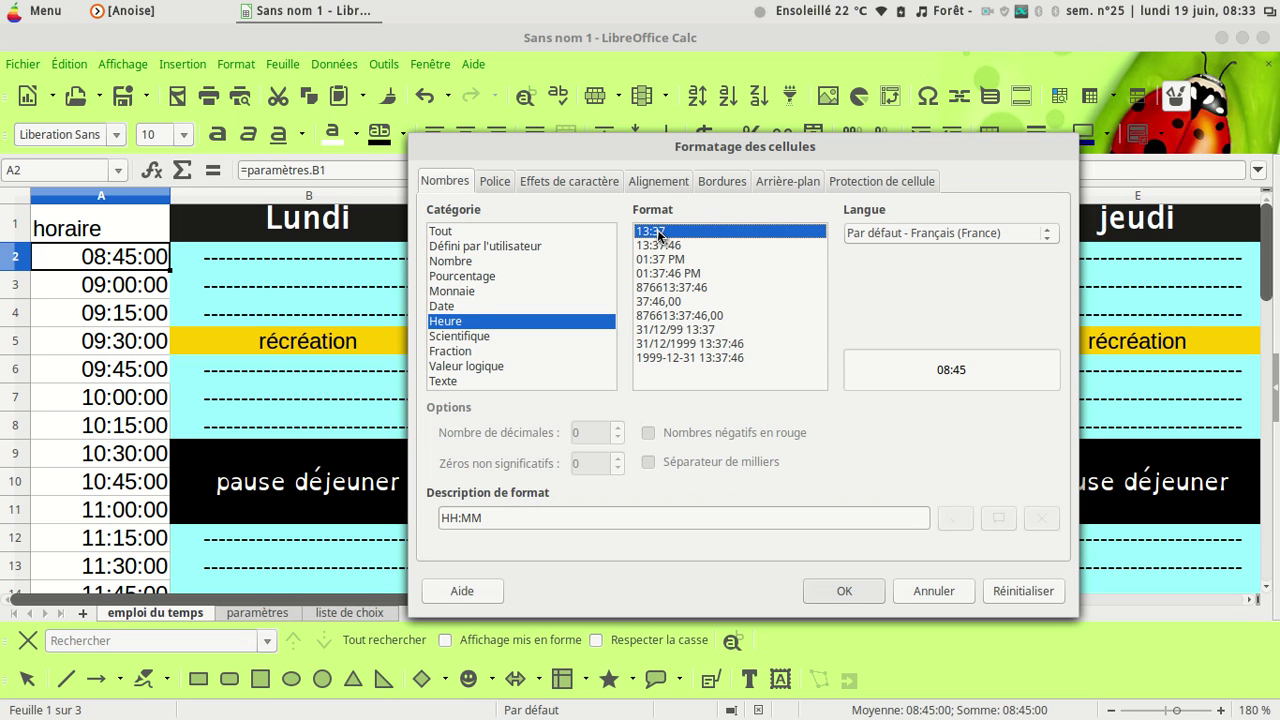
left_click(462, 518)
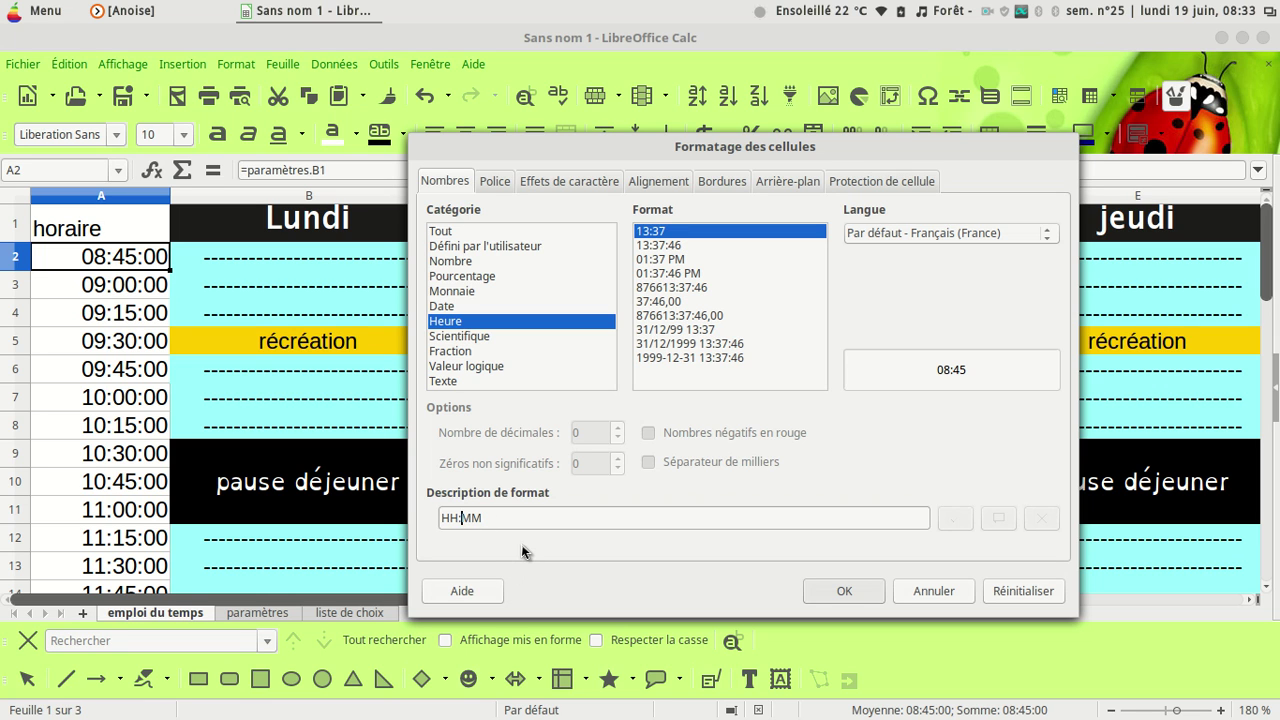
key("BackSpace")
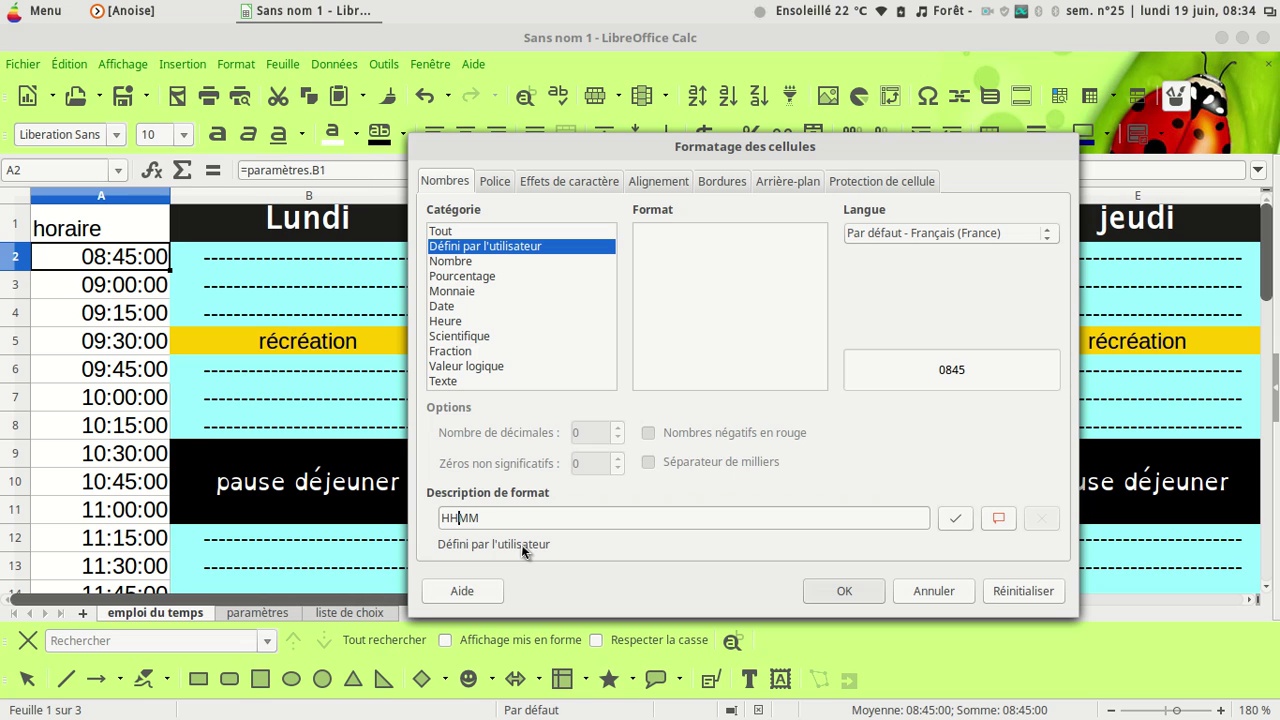
type("\"h\"")
left_click(843, 590)
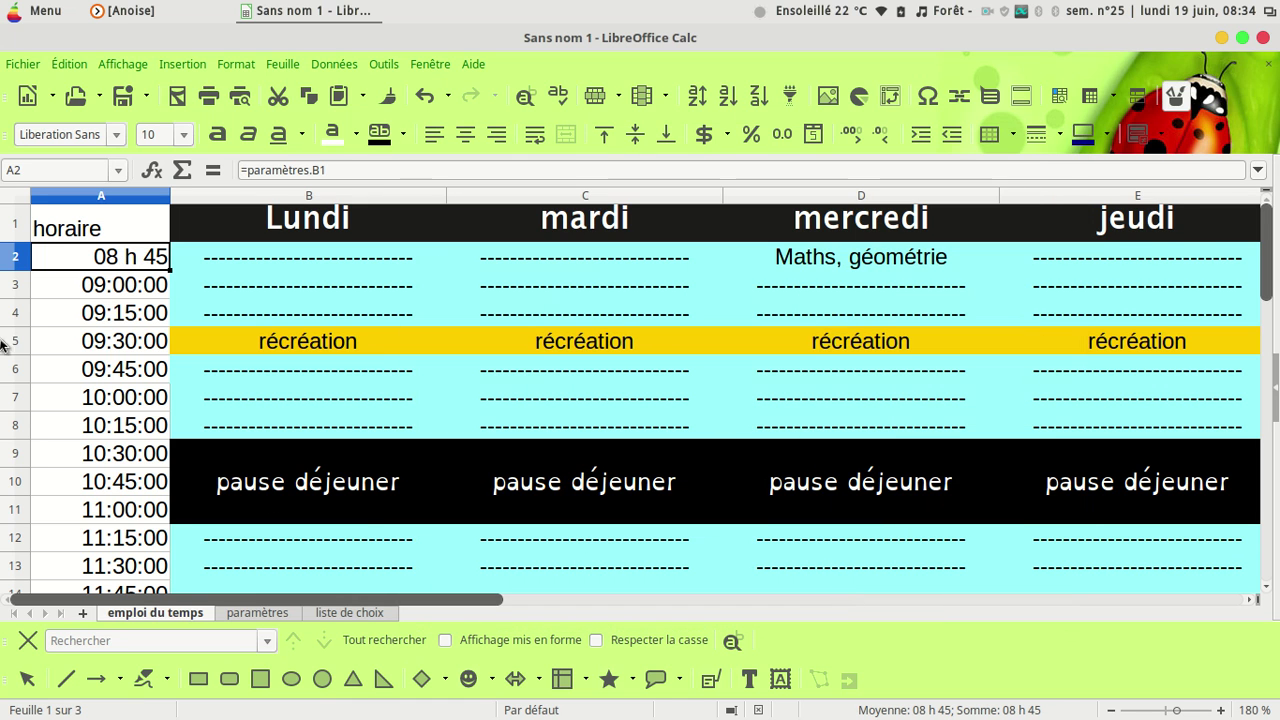
Clone the time format of A2 onto the remaining horaire slots, A3:A37.
left_click(388, 96)
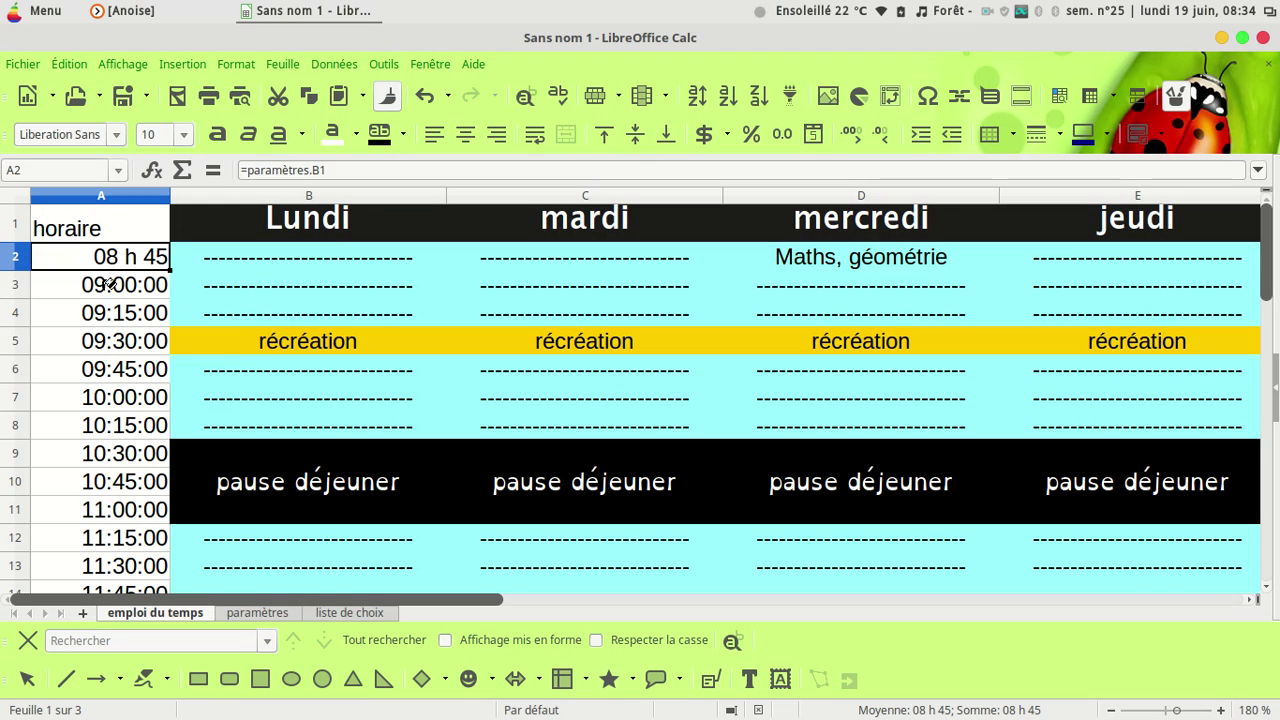
mouse_move(108, 281)
left_mouse_down()
mouse_move(114, 543)
mouse_move(143, 582)
mouse_move(137, 220)
mouse_move(138, 250)
left_mouse_up()
scroll(106, 297, "up", 12)
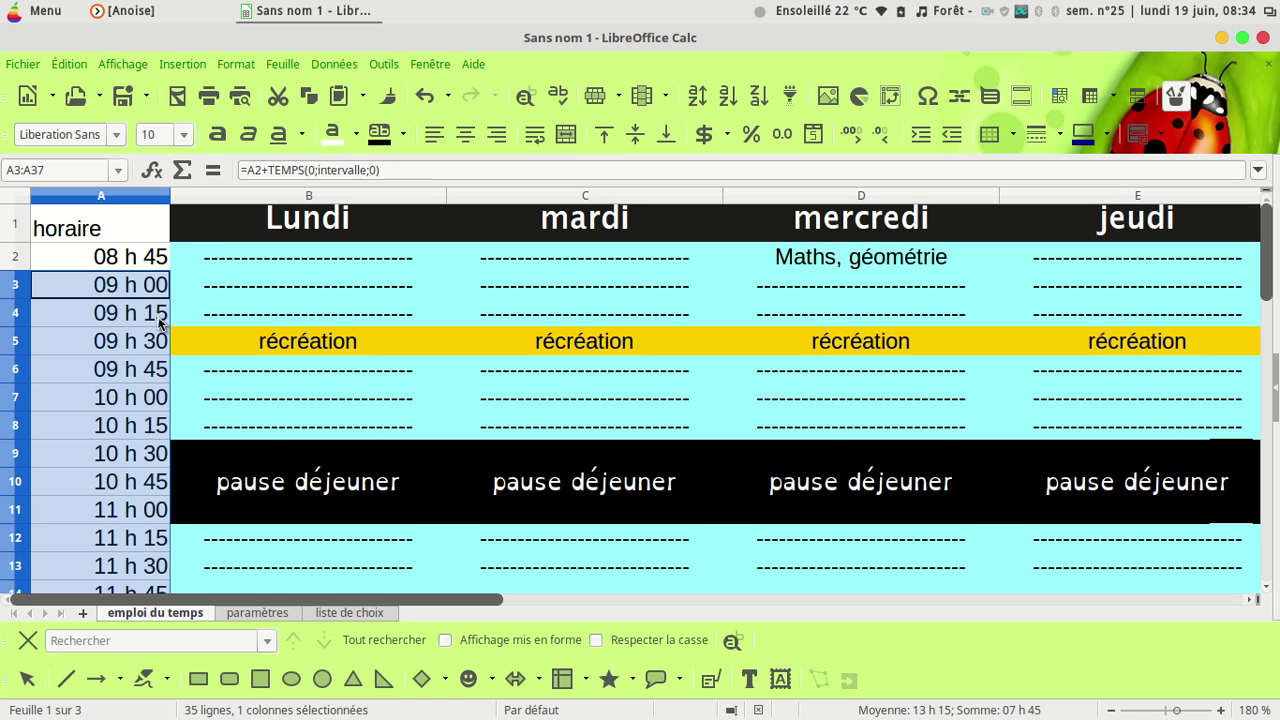
left_click(70, 352)
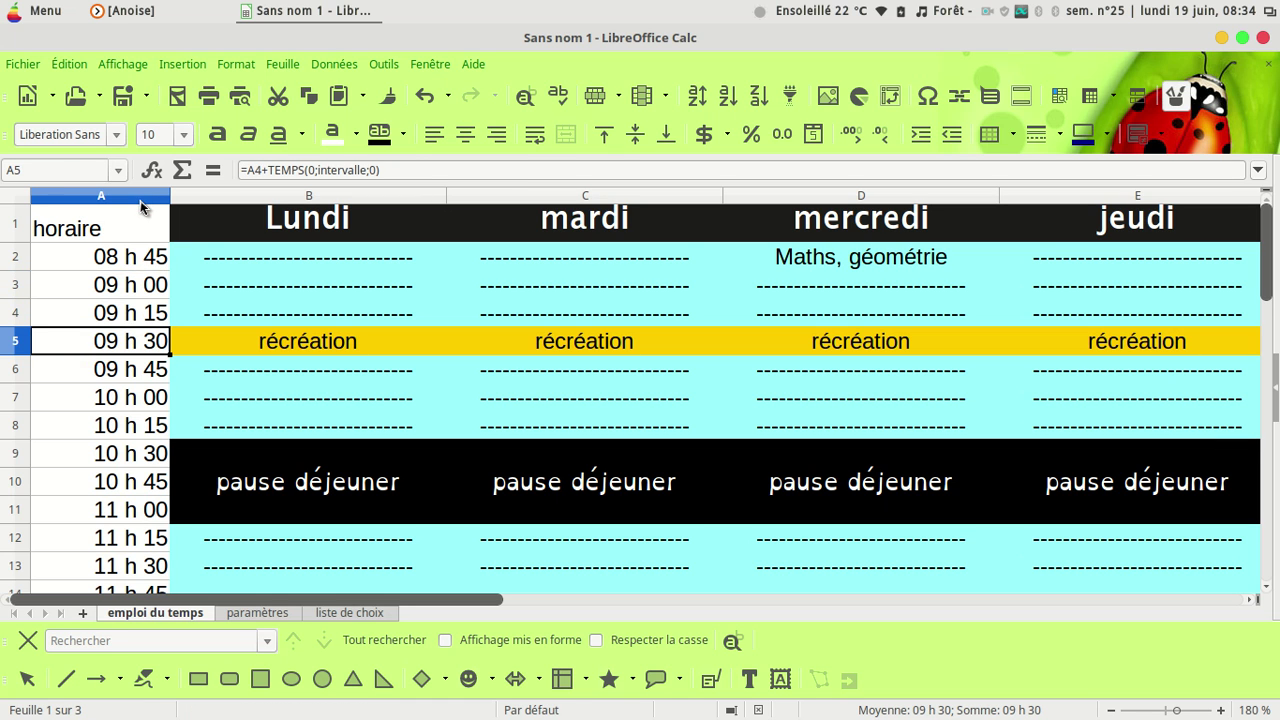
Centre the contents of the whole horaire column A horizontally and narrow the column to fit the times more closely.
left_click(145, 196)
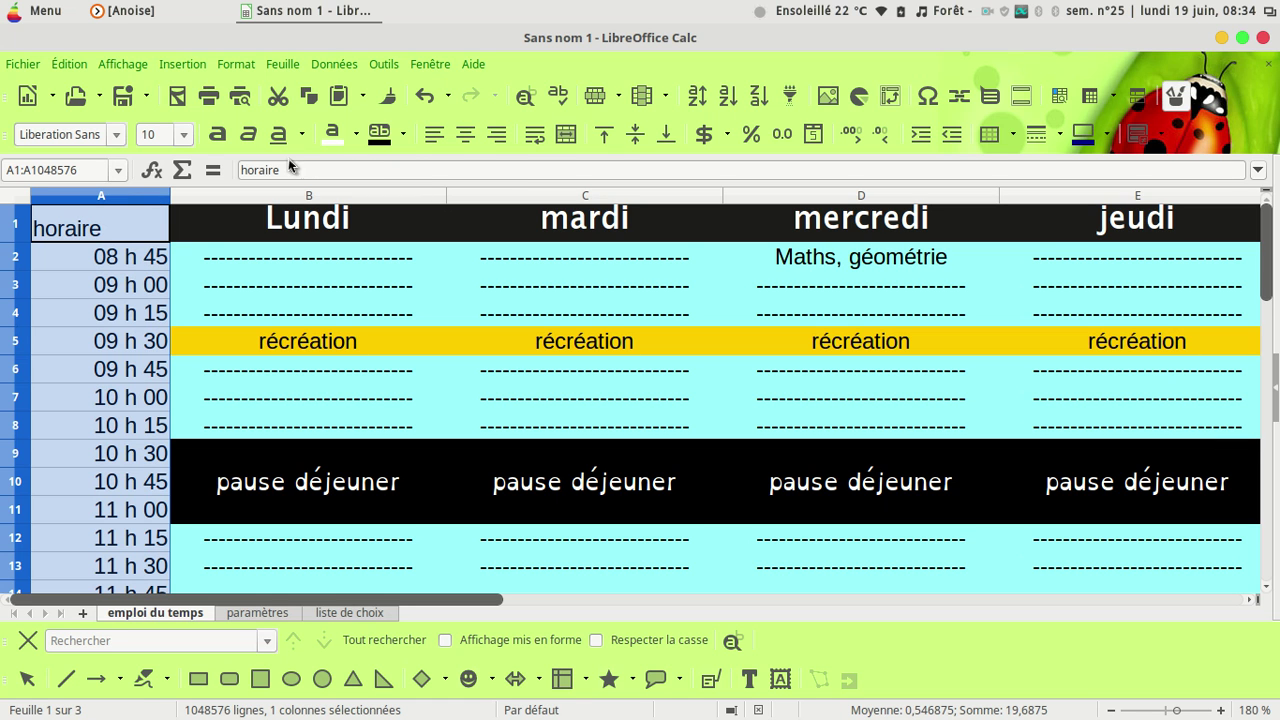
left_click(465, 134)
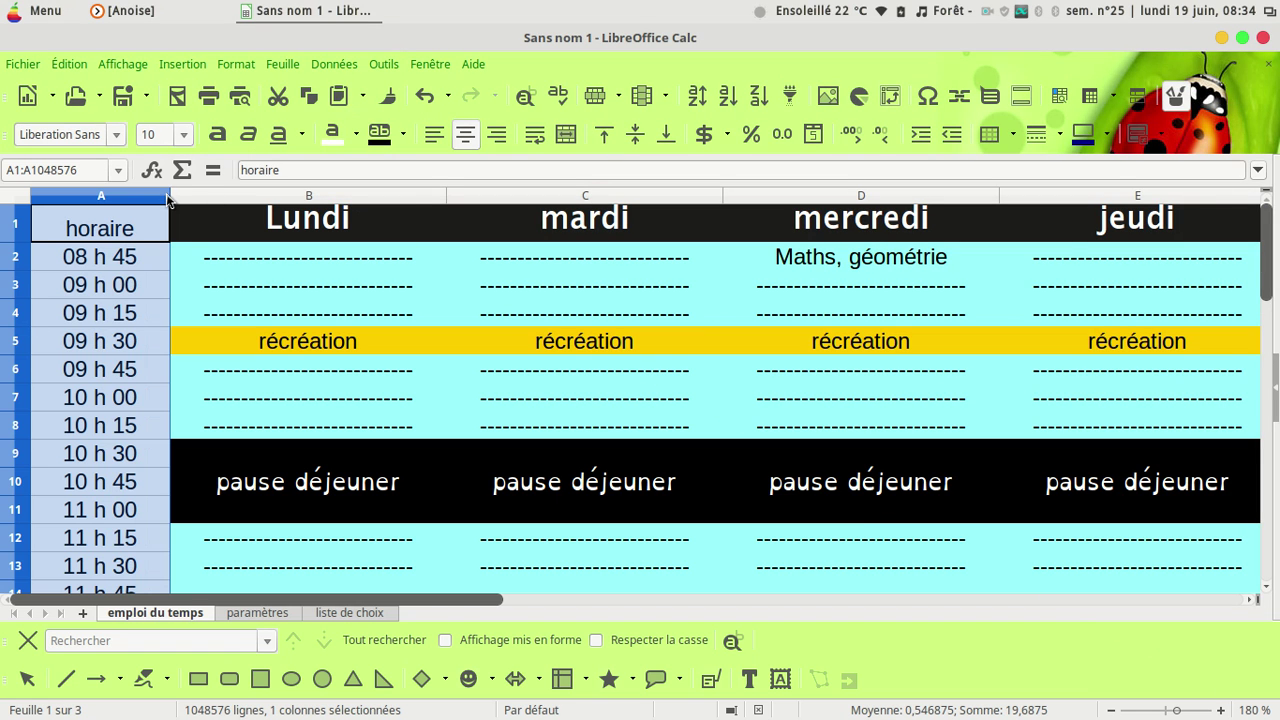
left_click_drag(172, 196, 137, 196)
scroll(67, 341, "down", 3)
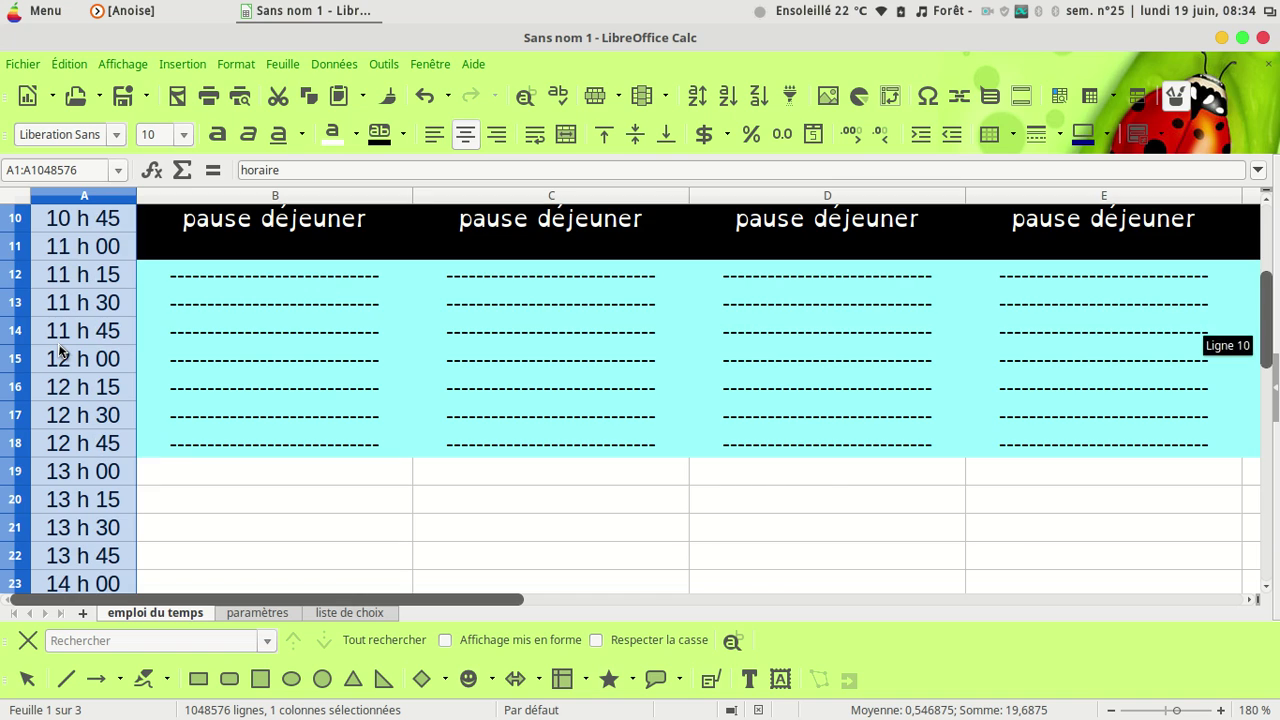
scroll(86, 487, "up", 2)
scroll(86, 487, "up", 1)
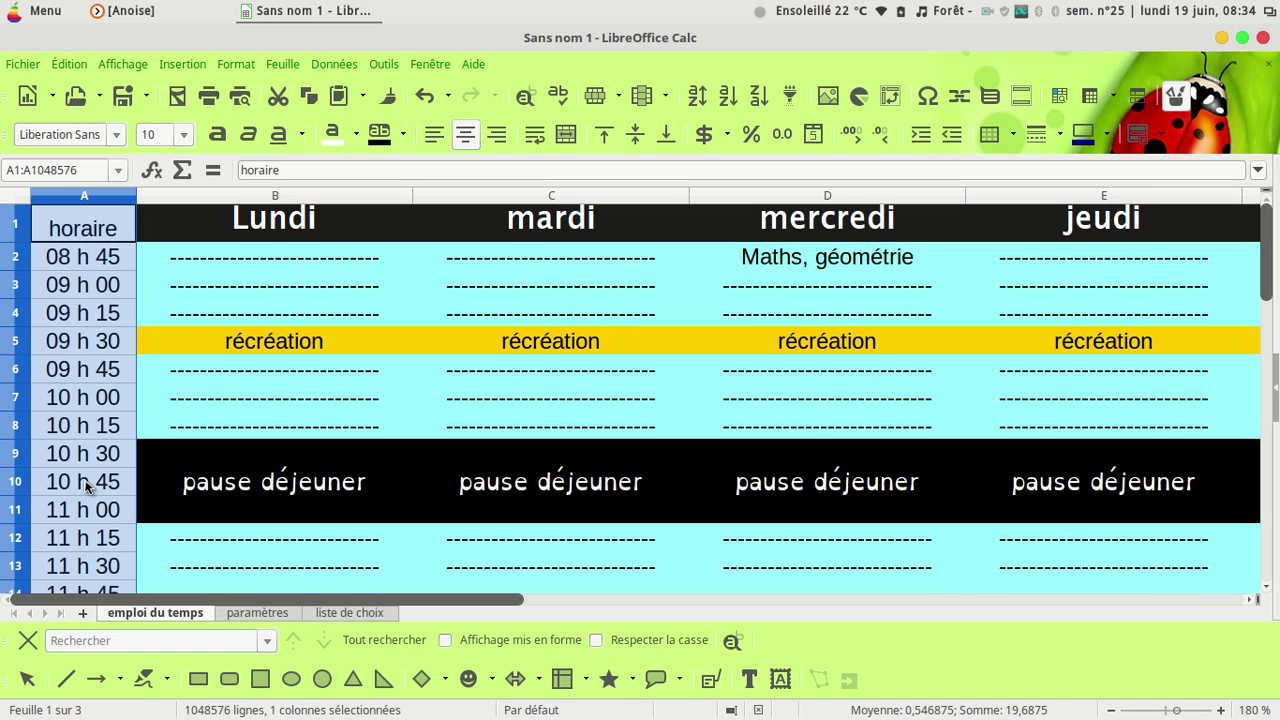